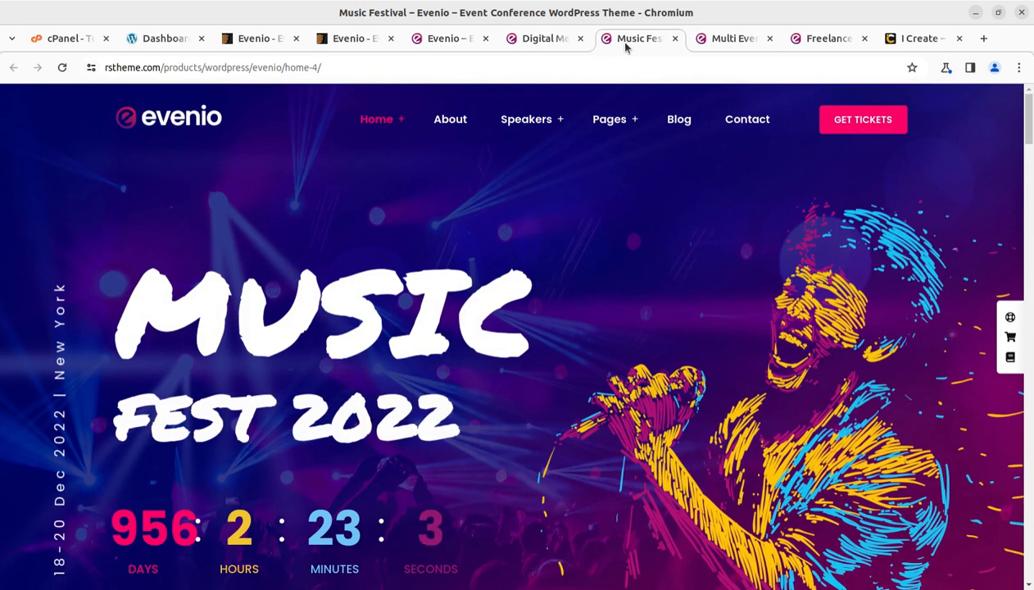
Step: View the Music Festival and Multi Events demos and highlight the Evenio theme's title on its ThemeForest item page
{"action": "mouse_move", "coordinate": [616, 125]}
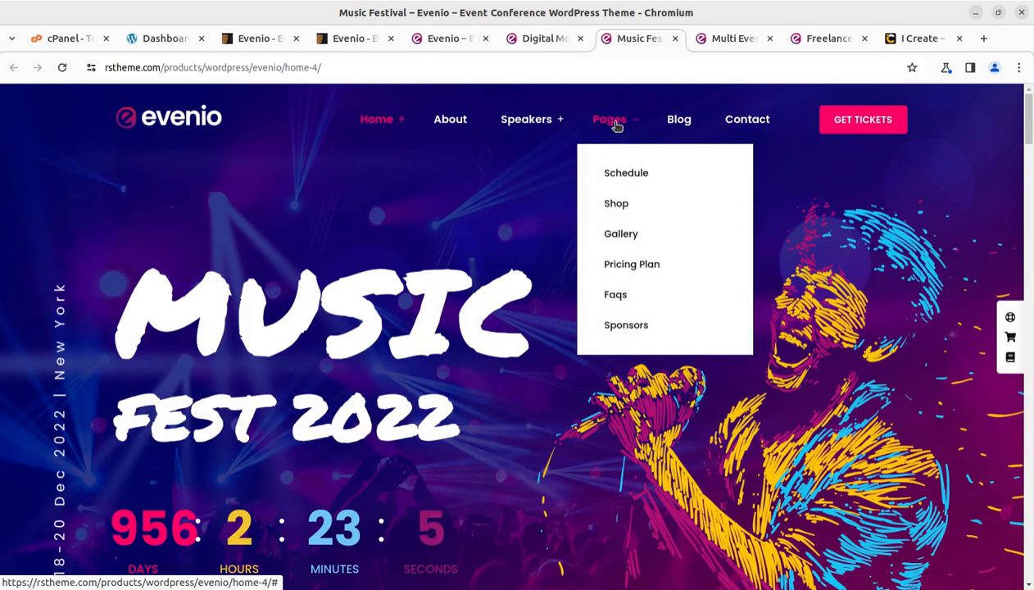
{"action": "left_click", "coordinate": [717, 45]}
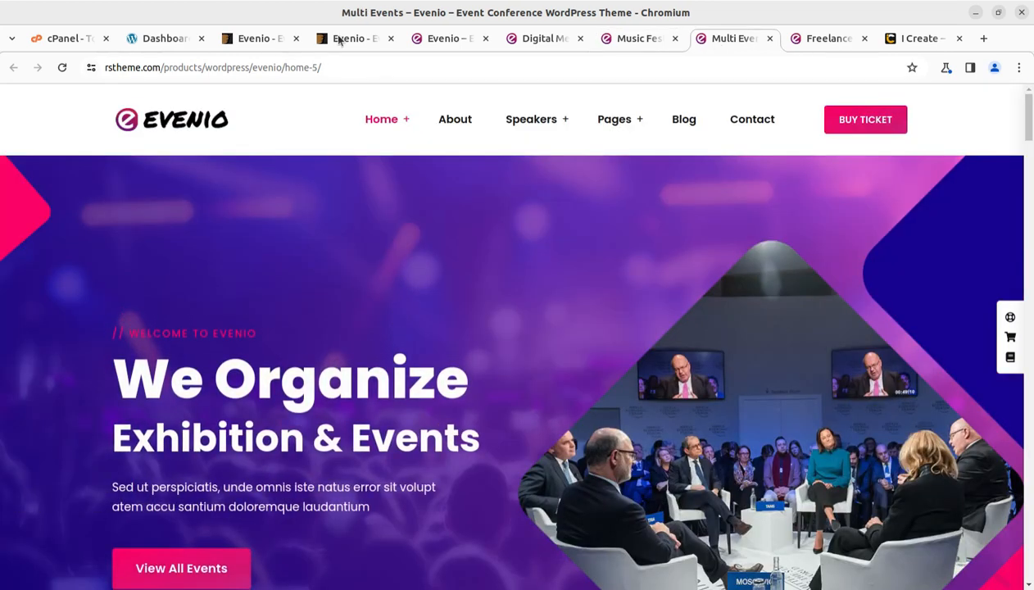
{"action": "left_click", "coordinate": [270, 41]}
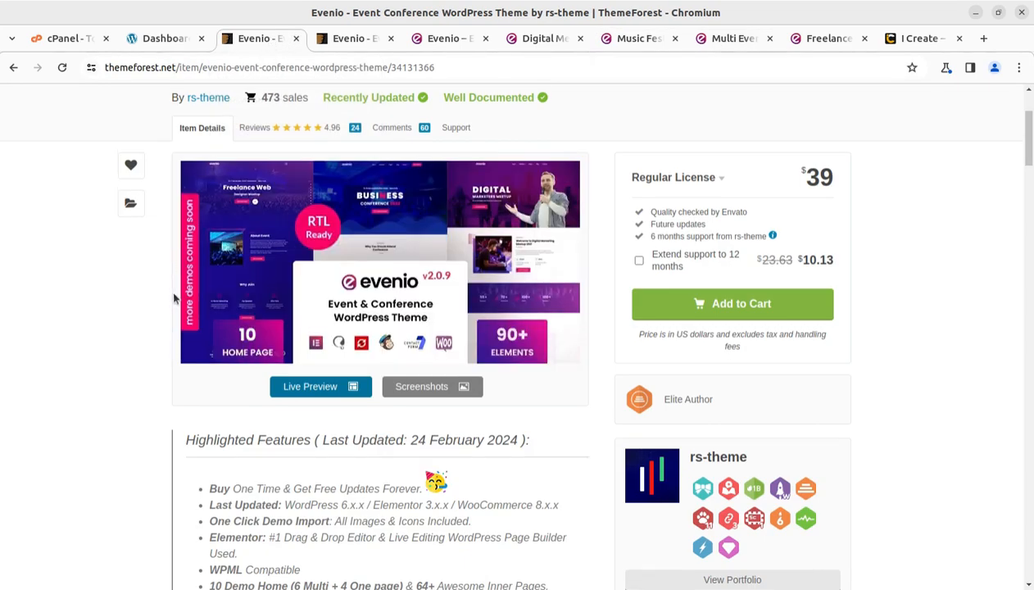
{"action": "scroll", "coordinate": [173, 291], "scroll_direction": "up", "scroll_amount": 2}
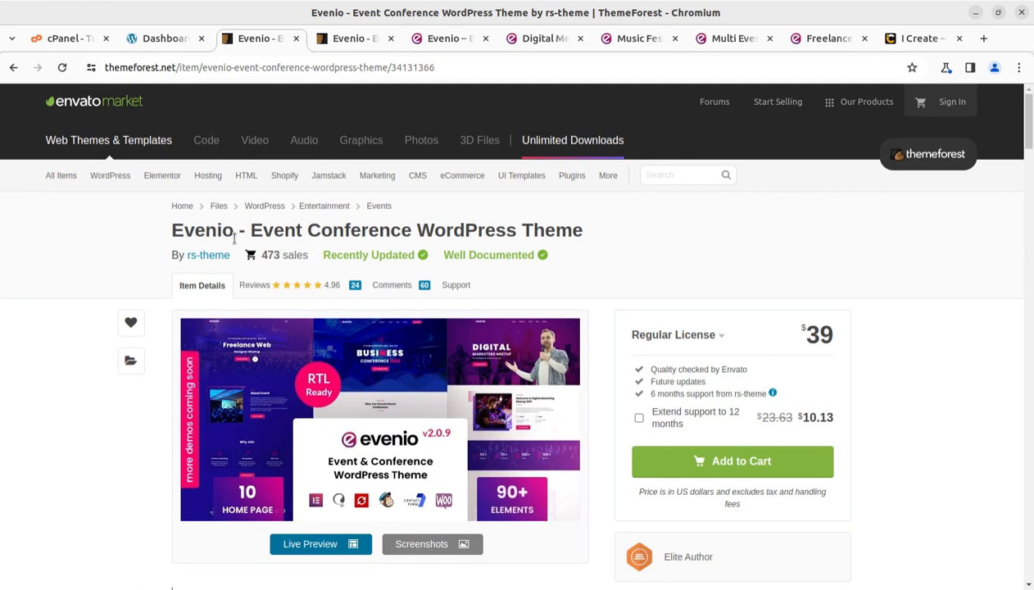
{"action": "left_click_drag", "start_coordinate": [244, 236], "coordinate": [591, 248]}
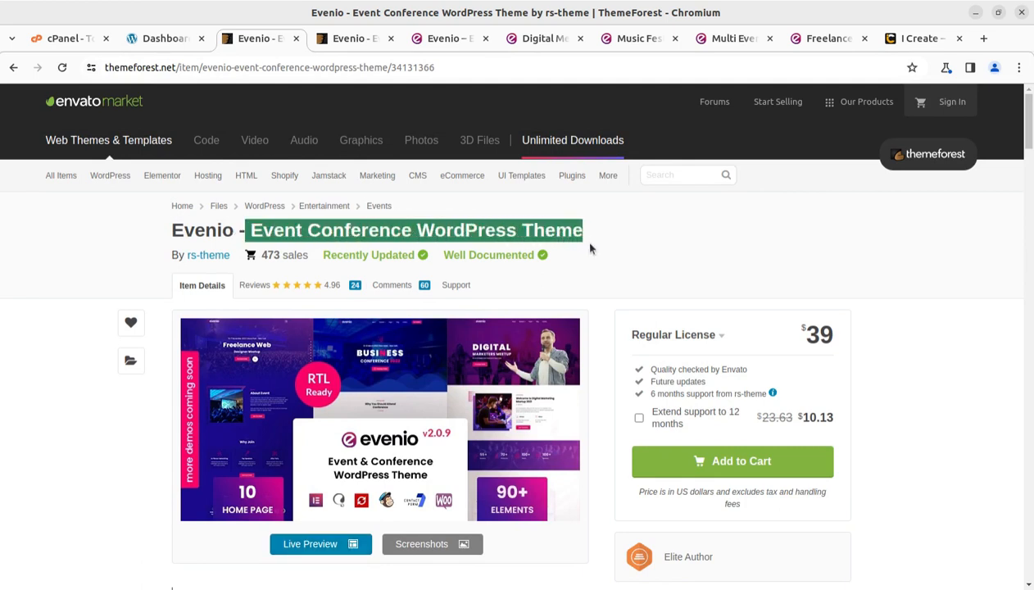
Step: Look through the Evenio demo home page layouts in the theme's live preview, from Business Conference to Multi Events
{"action": "left_click", "coordinate": [352, 39]}
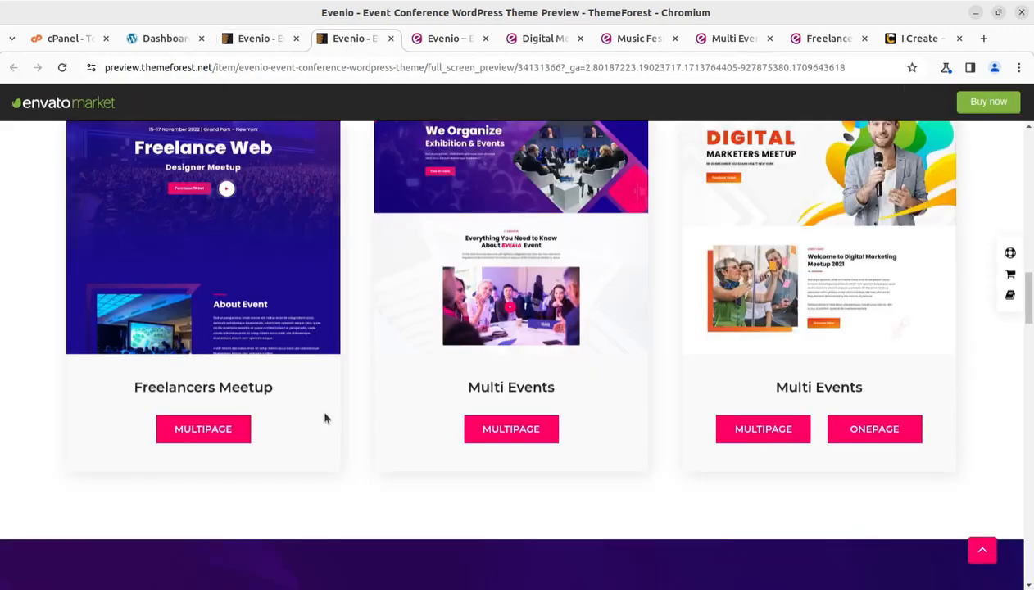
{"action": "scroll", "coordinate": [323, 451], "scroll_direction": "up", "scroll_amount": 5}
{"action": "scroll", "coordinate": [323, 450], "scroll_direction": "up", "scroll_amount": 5}
{"action": "scroll", "coordinate": [320, 443], "scroll_direction": "down", "scroll_amount": 3}
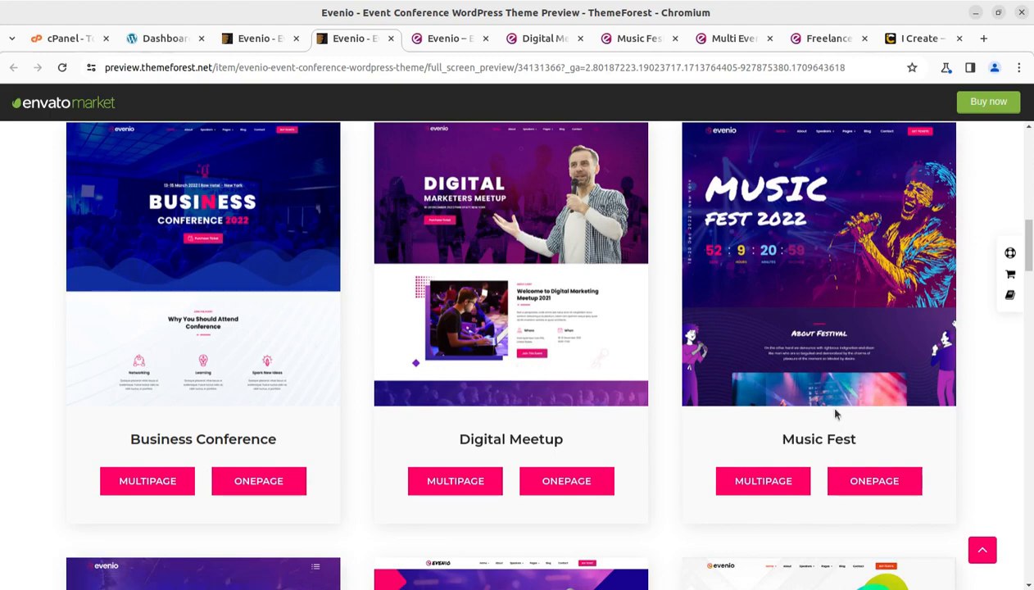
{"action": "scroll", "coordinate": [823, 402], "scroll_direction": "down", "scroll_amount": 5}
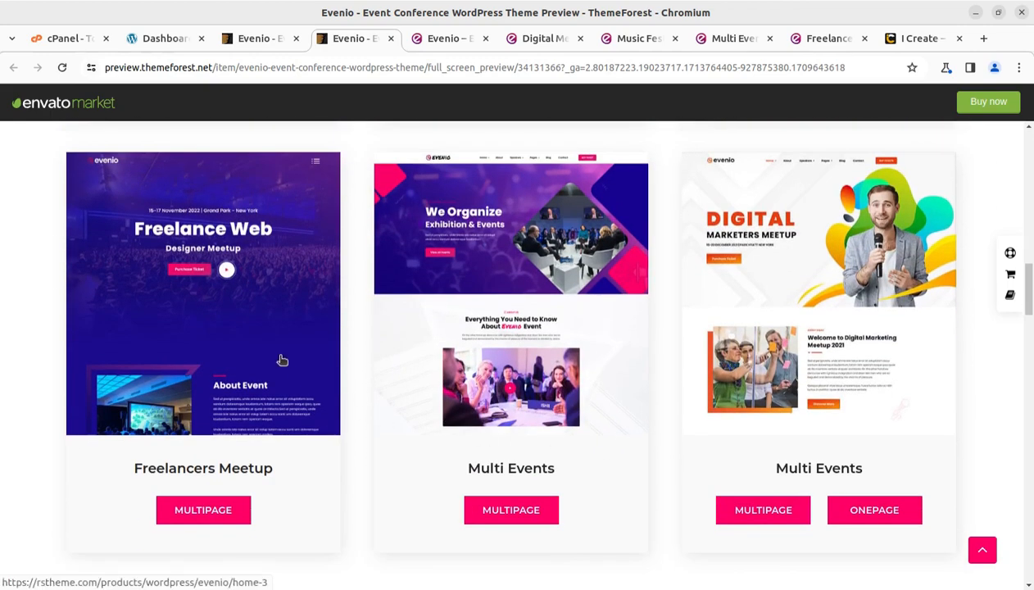
{"action": "scroll", "coordinate": [852, 344], "scroll_direction": "down", "scroll_amount": 2}
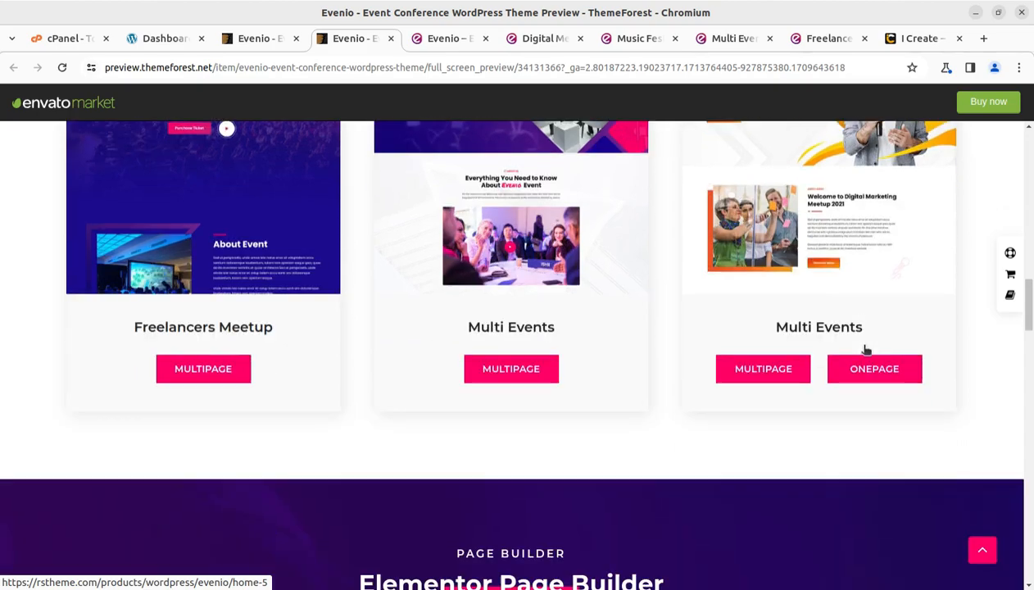
{"action": "scroll", "coordinate": [302, 376], "scroll_direction": "up", "scroll_amount": 3}
{"action": "scroll", "coordinate": [302, 376], "scroll_direction": "up", "scroll_amount": 6}
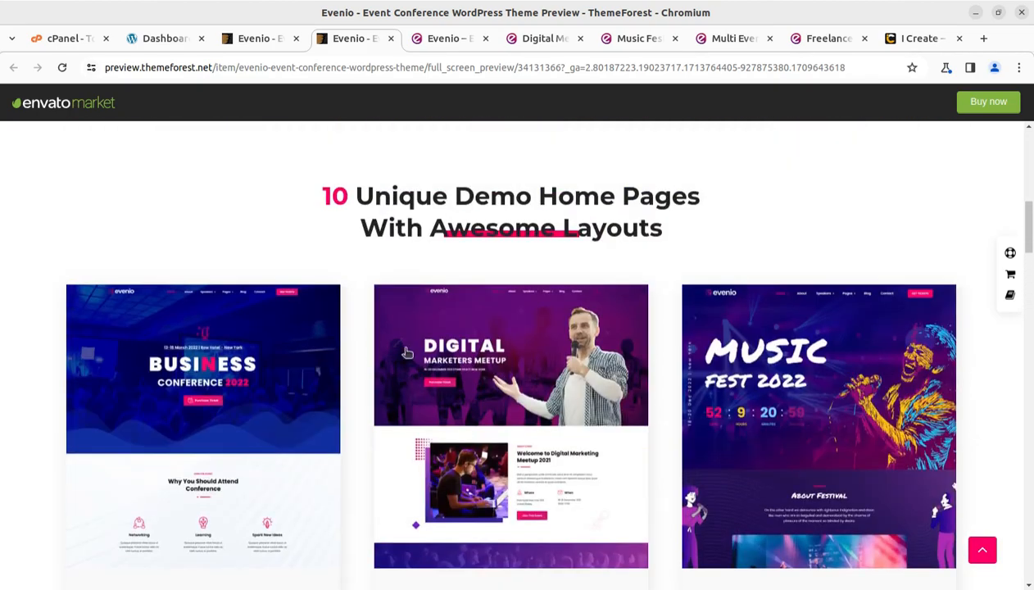
{"action": "scroll", "coordinate": [817, 361], "scroll_direction": "down", "scroll_amount": 9}
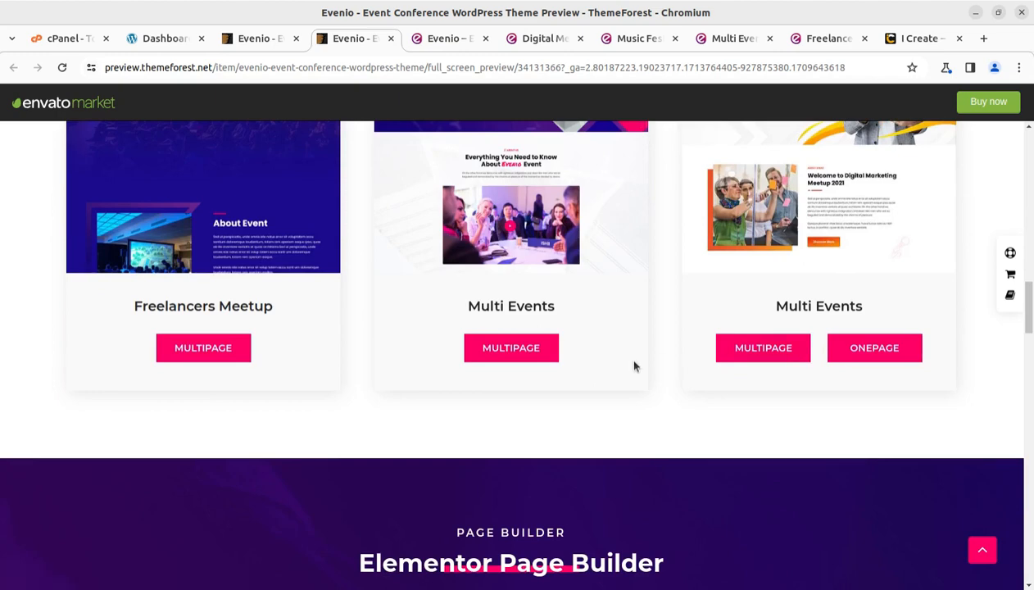
Step: Review the Elementor page builder, compatible plugins and new features sections of the theme preview
{"action": "scroll", "coordinate": [633, 364], "scroll_direction": "down", "scroll_amount": 6}
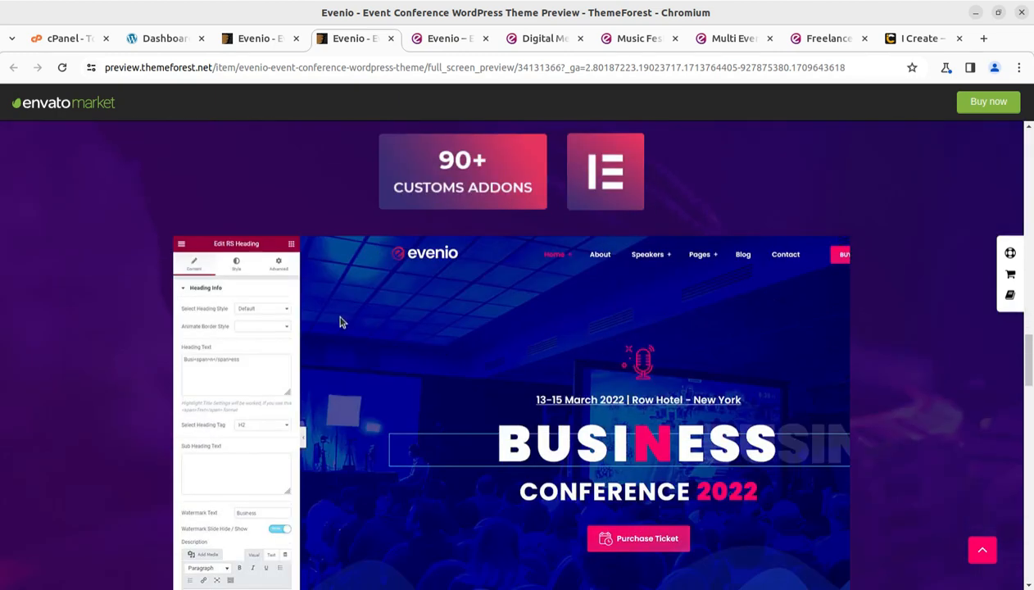
{"action": "scroll", "coordinate": [538, 337], "scroll_direction": "down", "scroll_amount": 6}
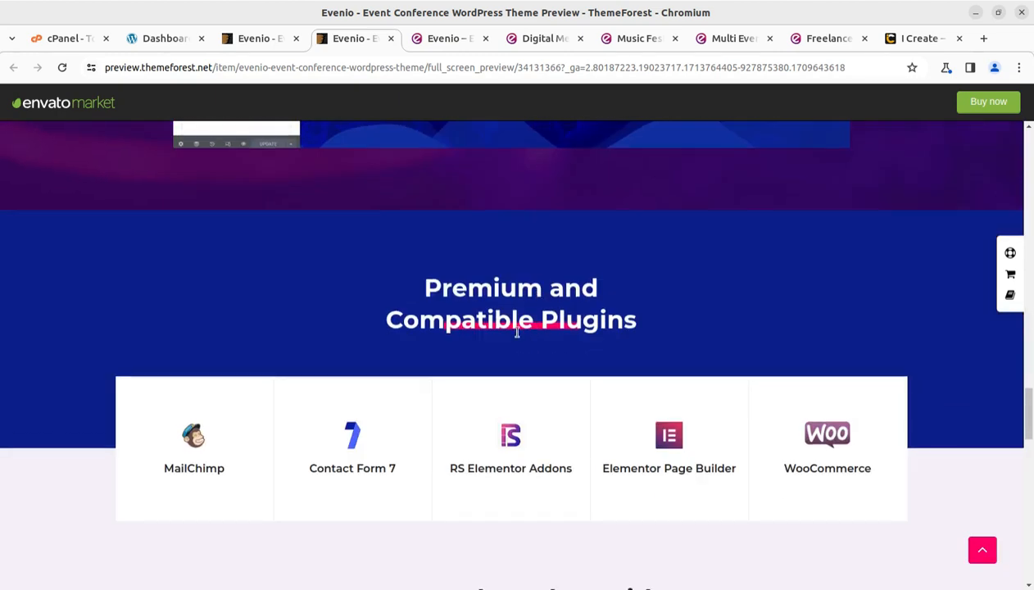
{"action": "scroll", "coordinate": [245, 359], "scroll_direction": "down", "scroll_amount": 5}
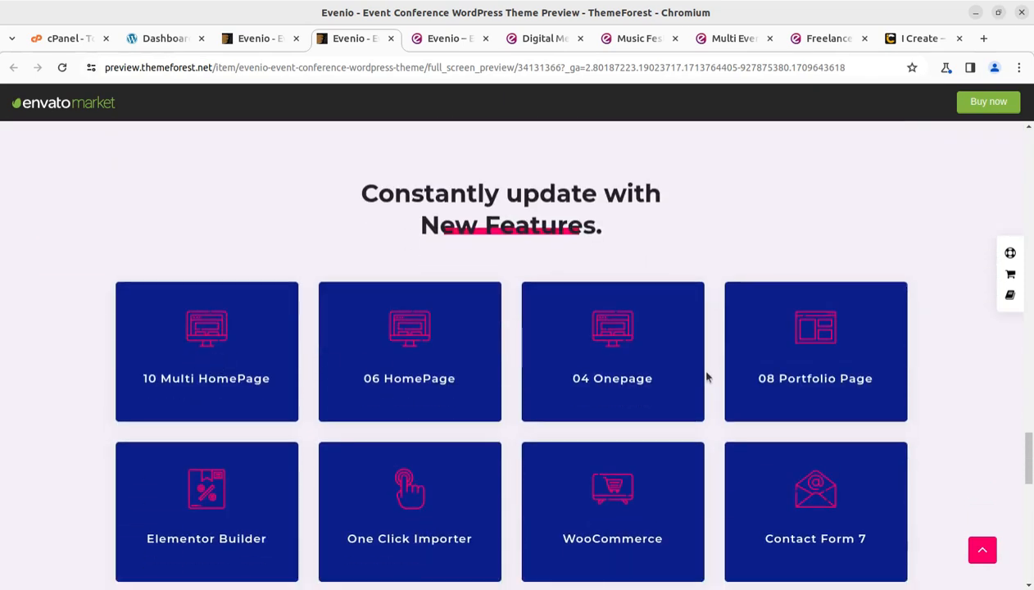
{"action": "scroll", "coordinate": [574, 365], "scroll_direction": "down", "scroll_amount": 3}
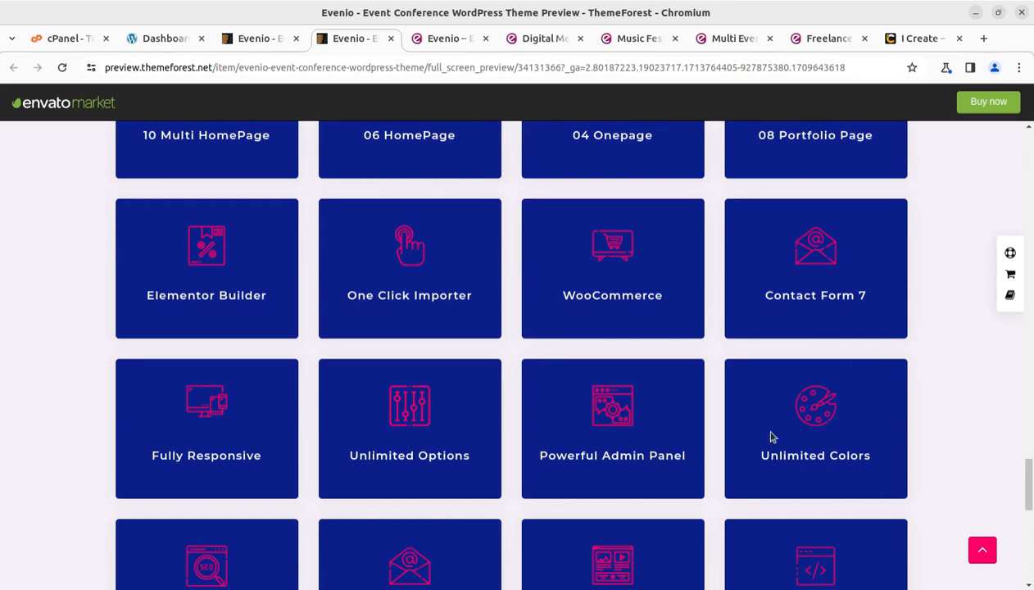
Step: View the Business Conference, Digital Meetup, Music Festival, Multi Events and Freelancers Meetup demo sites in turn
{"action": "left_click", "coordinate": [432, 40]}
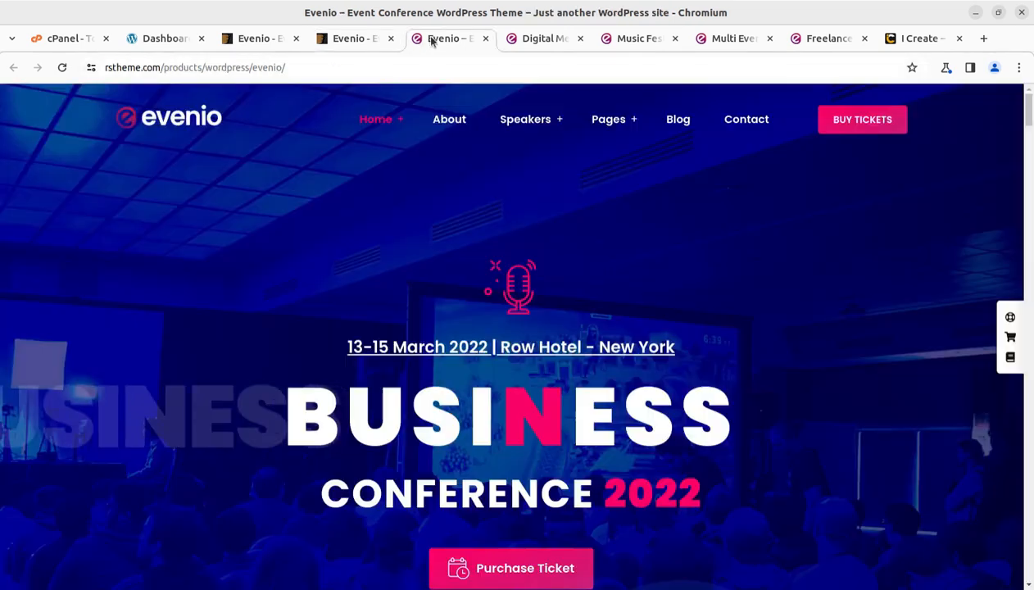
{"action": "left_click", "coordinate": [538, 40]}
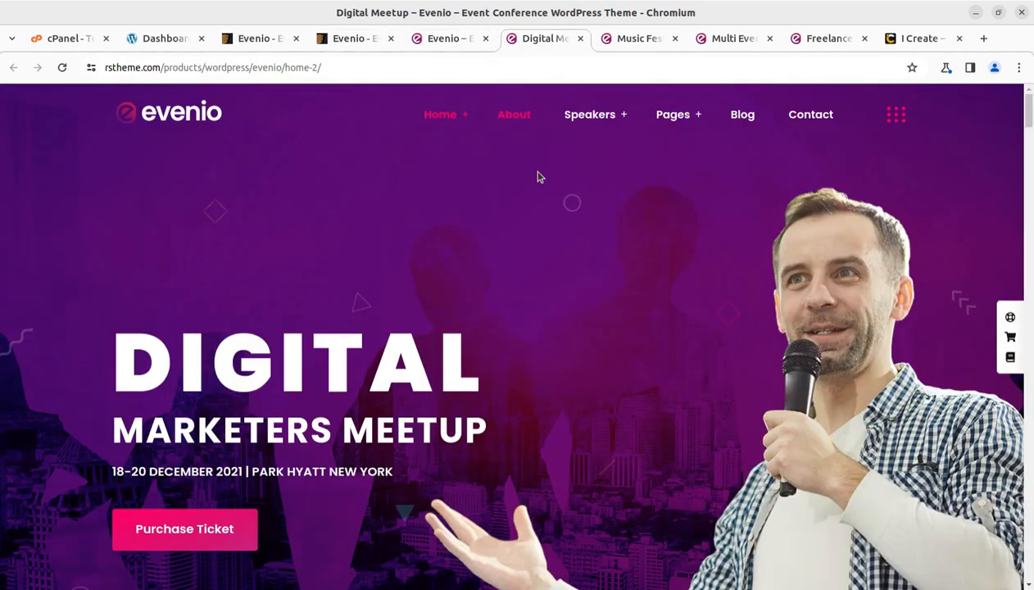
{"action": "left_click", "coordinate": [636, 43]}
{"action": "left_click", "coordinate": [736, 41]}
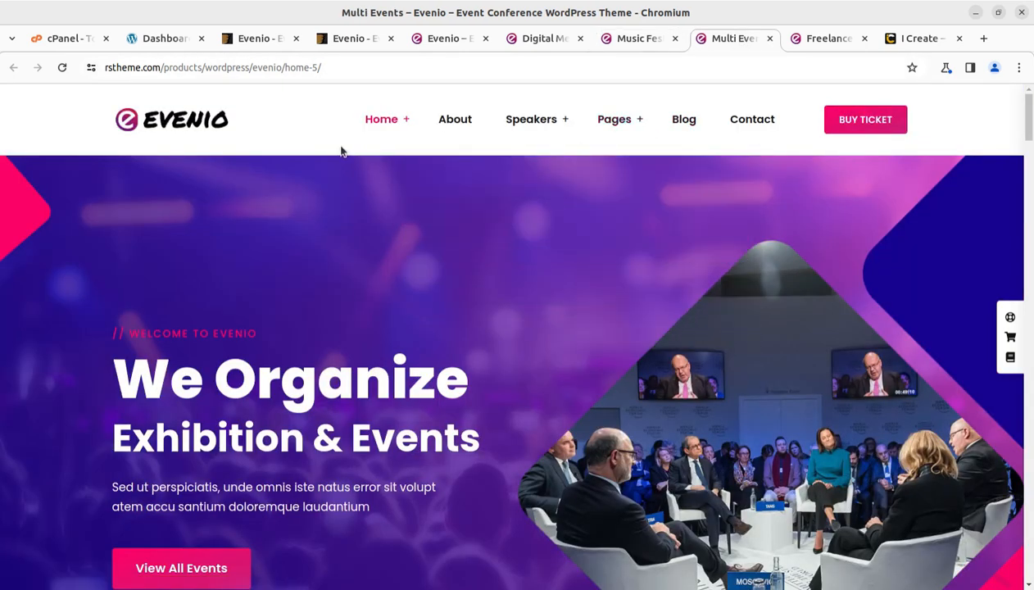
{"action": "left_click", "coordinate": [824, 39]}
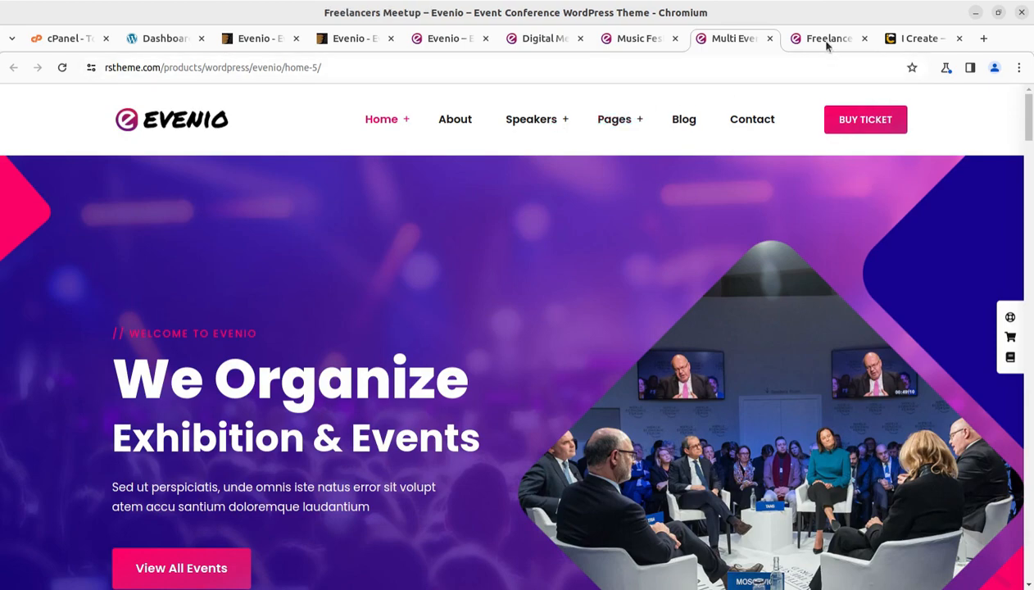
{"action": "scroll", "coordinate": [824, 395], "scroll_direction": "down", "scroll_amount": 1}
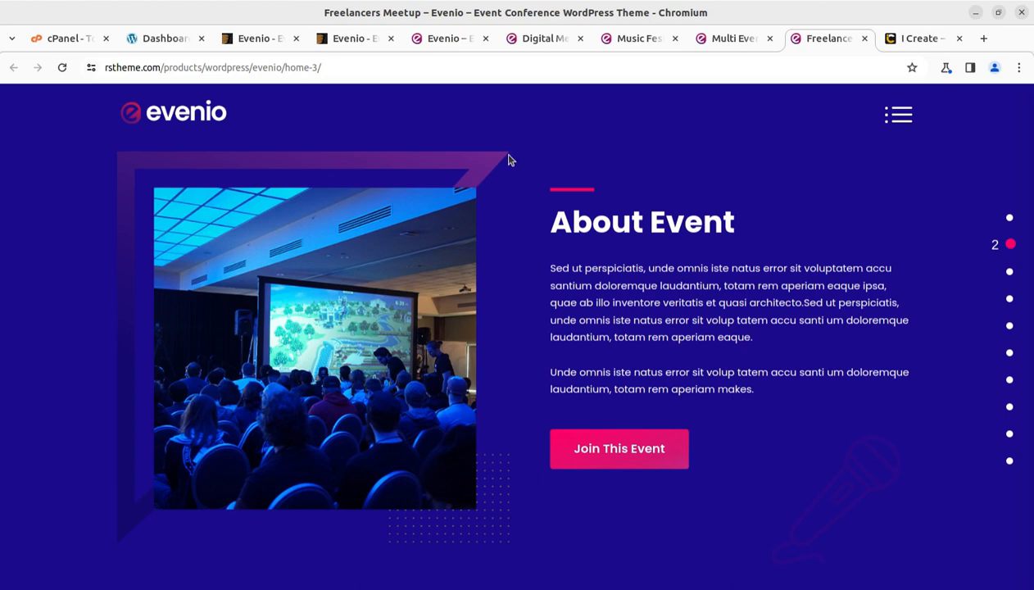
Step: Check the WordPress dashboard and the cPanel tools page, and revisit the theme's ThemeForest page, ending on the dashboard
{"action": "left_click", "coordinate": [162, 38]}
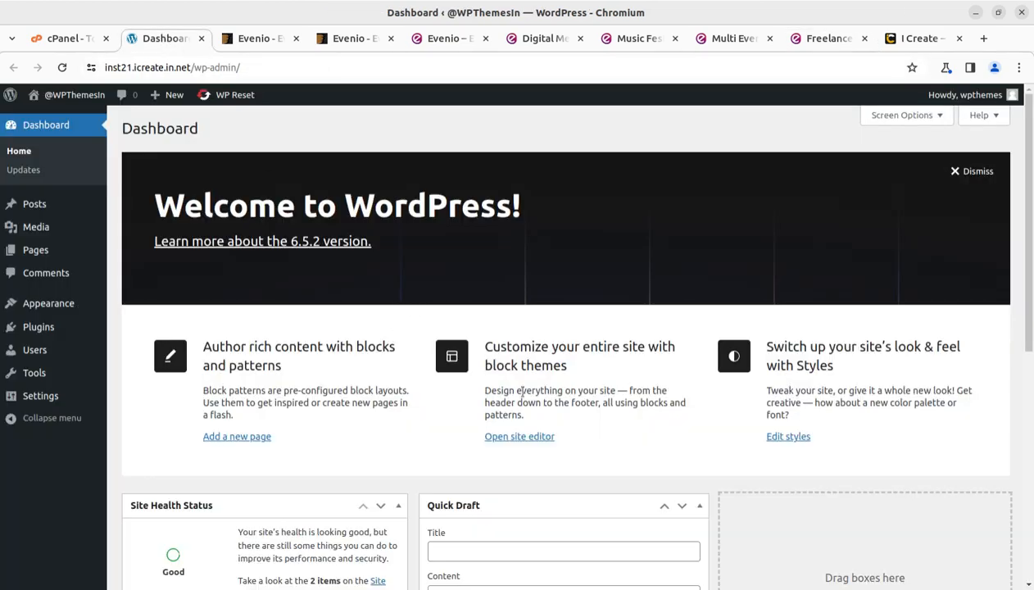
{"action": "left_click", "coordinate": [49, 45]}
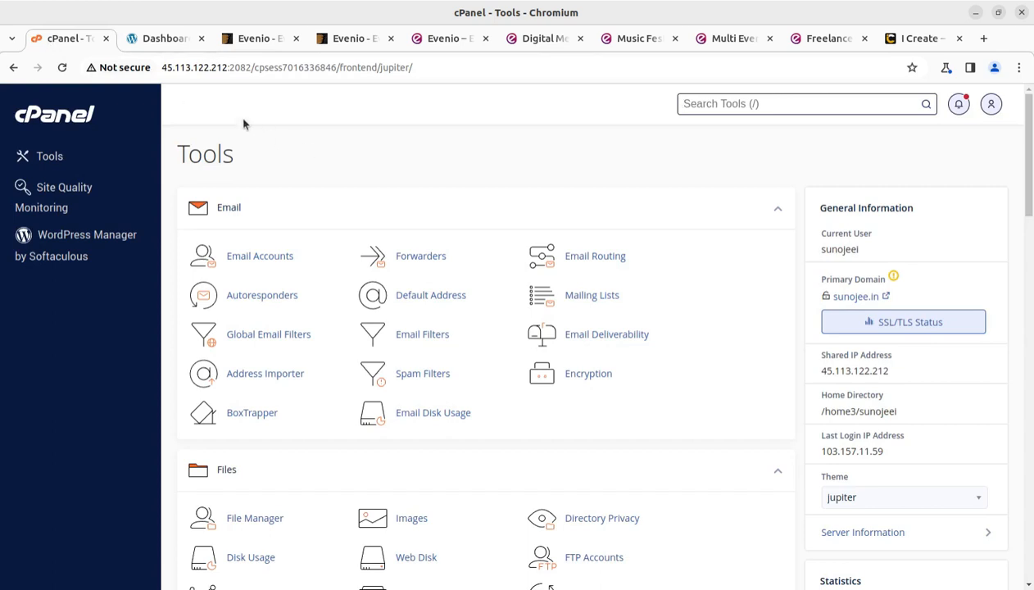
{"action": "left_click", "coordinate": [162, 41]}
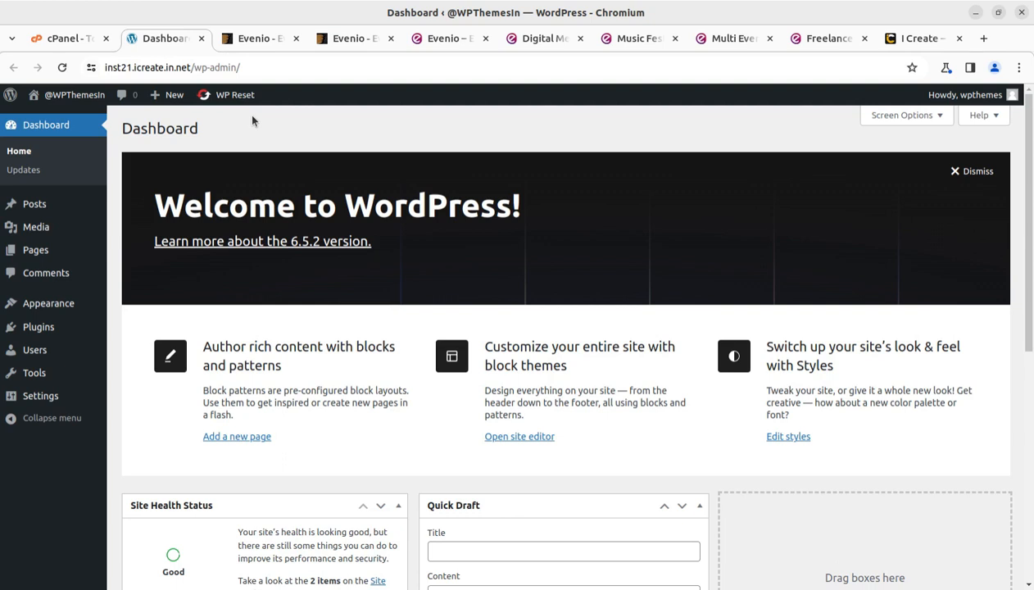
{"action": "left_click", "coordinate": [258, 38]}
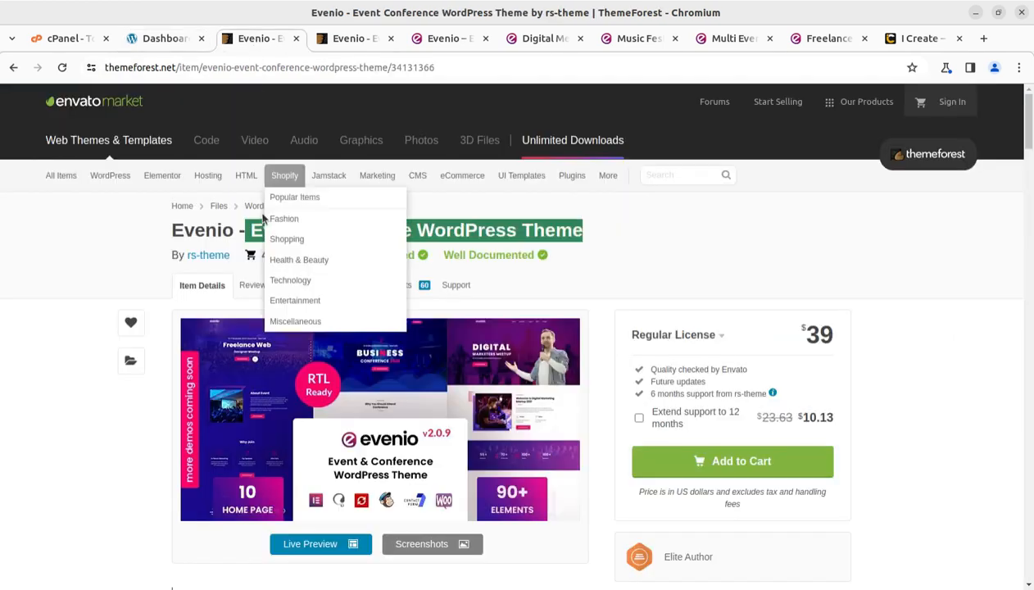
{"action": "left_click", "coordinate": [118, 260]}
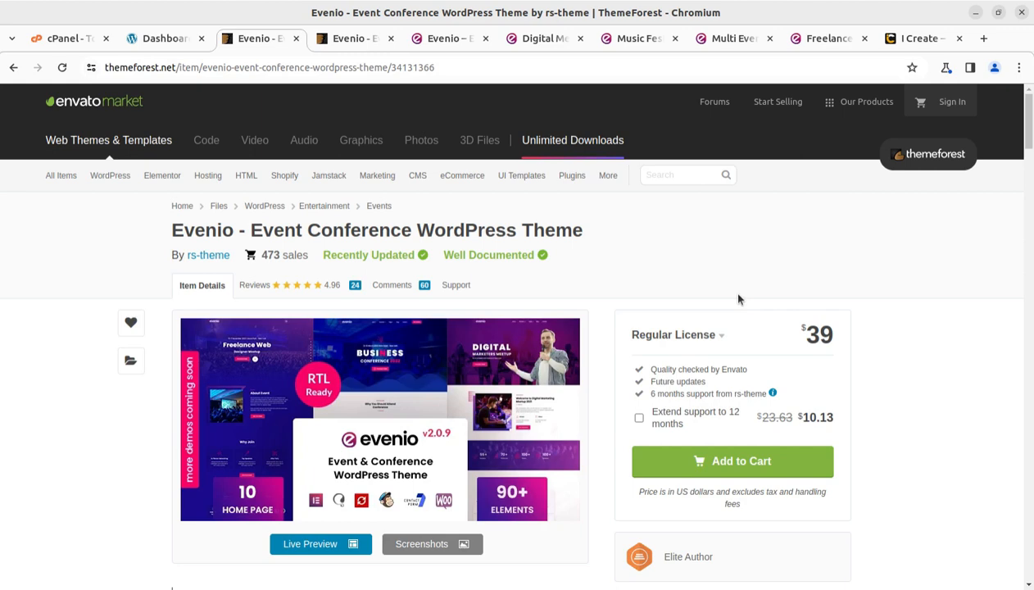
{"action": "key", "text": "ctrl+Page_Up"}
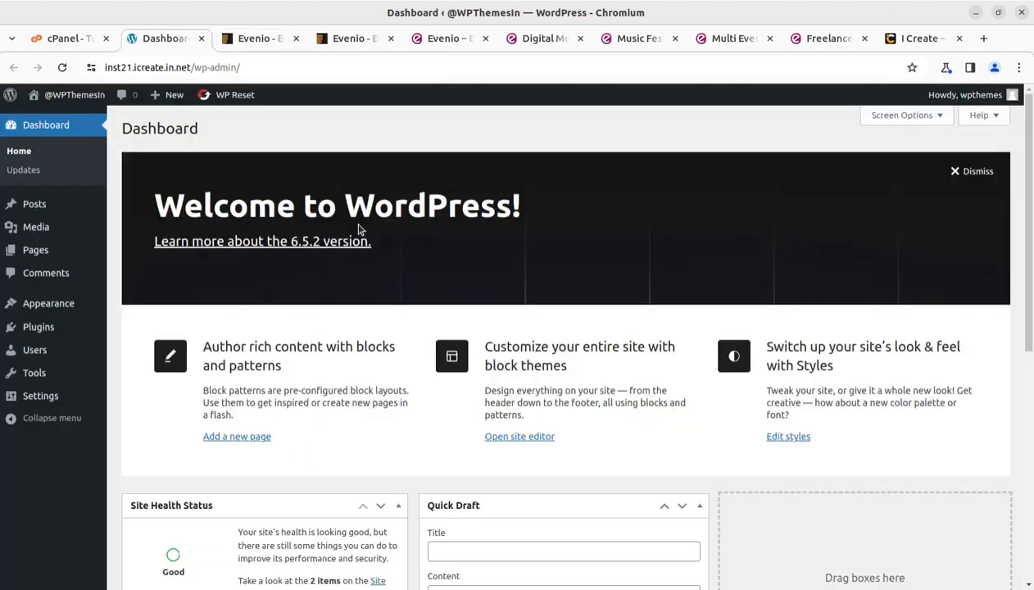
Step: Highlight the Regular License price and the author name rs-theme on the Evenio ThemeForest page
{"action": "left_click", "coordinate": [259, 37]}
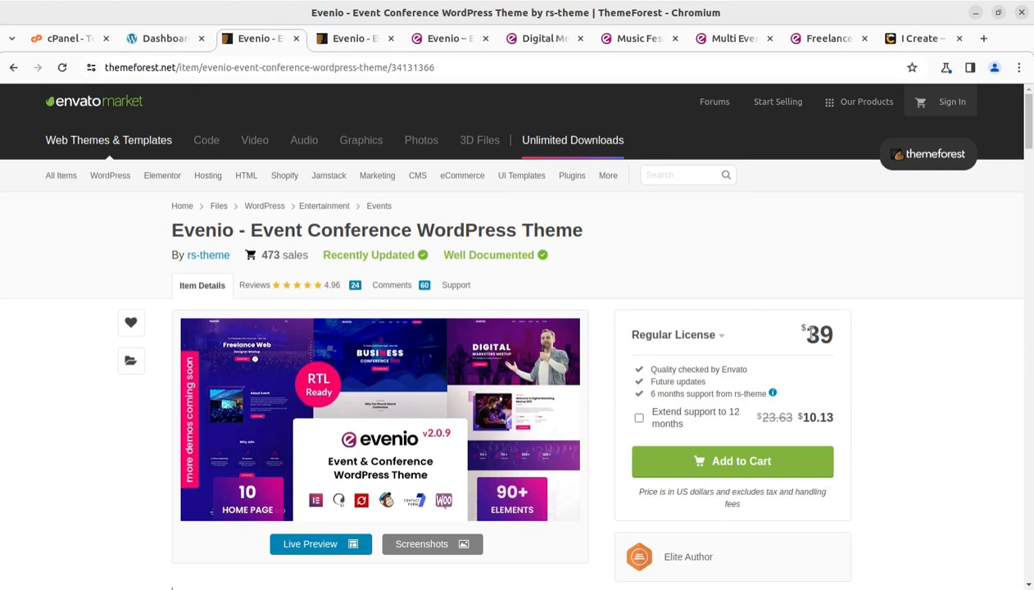
{"action": "left_click_drag", "start_coordinate": [809, 332], "coordinate": [836, 337]}
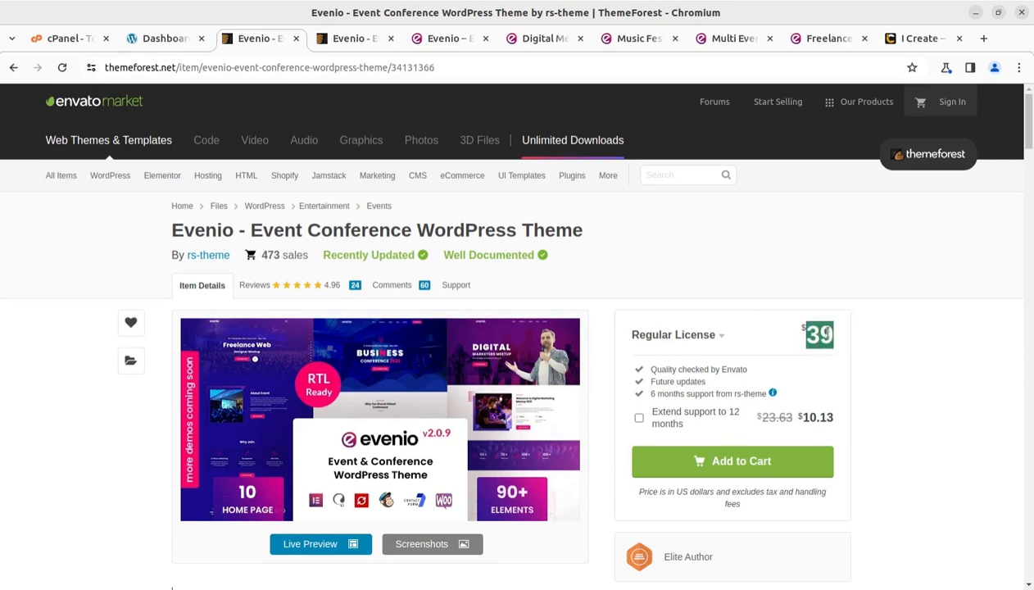
{"action": "scroll", "coordinate": [434, 466], "scroll_direction": "down", "scroll_amount": 5}
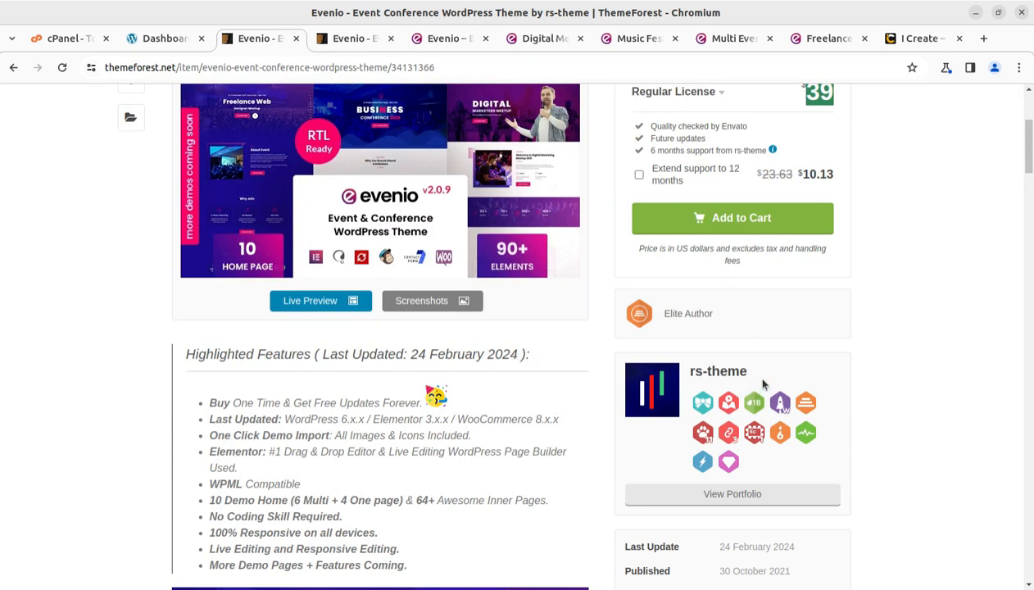
{"action": "left_click_drag", "start_coordinate": [752, 374], "coordinate": [689, 374]}
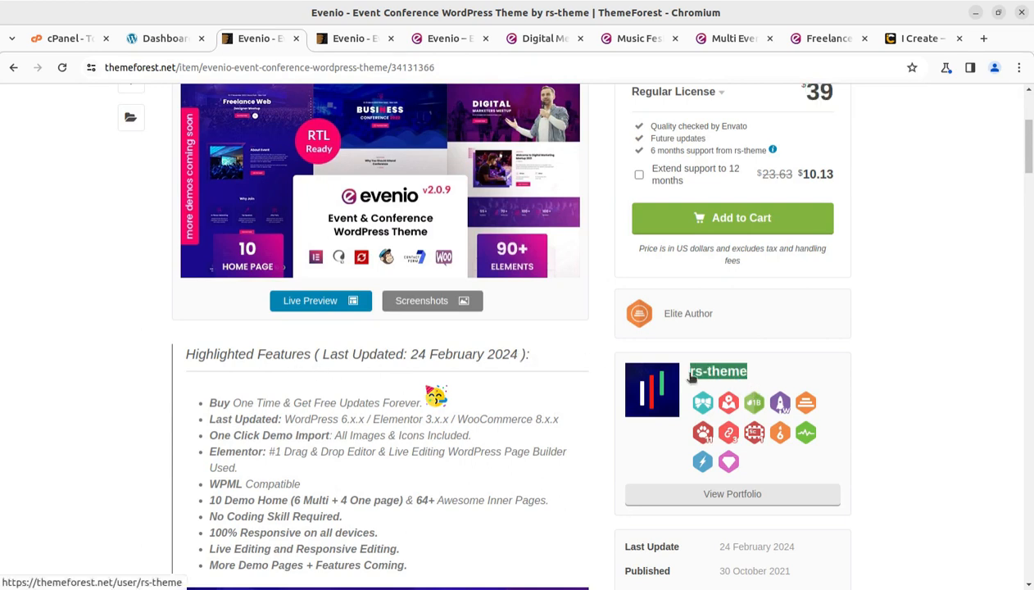
Step: Switch to the file manager and inspect evenio.zip, evenio-child.zip and the plugins folder in evenio_v2.0.9, returning to the package folder
{"action": "left_click", "coordinate": [1, 26]}
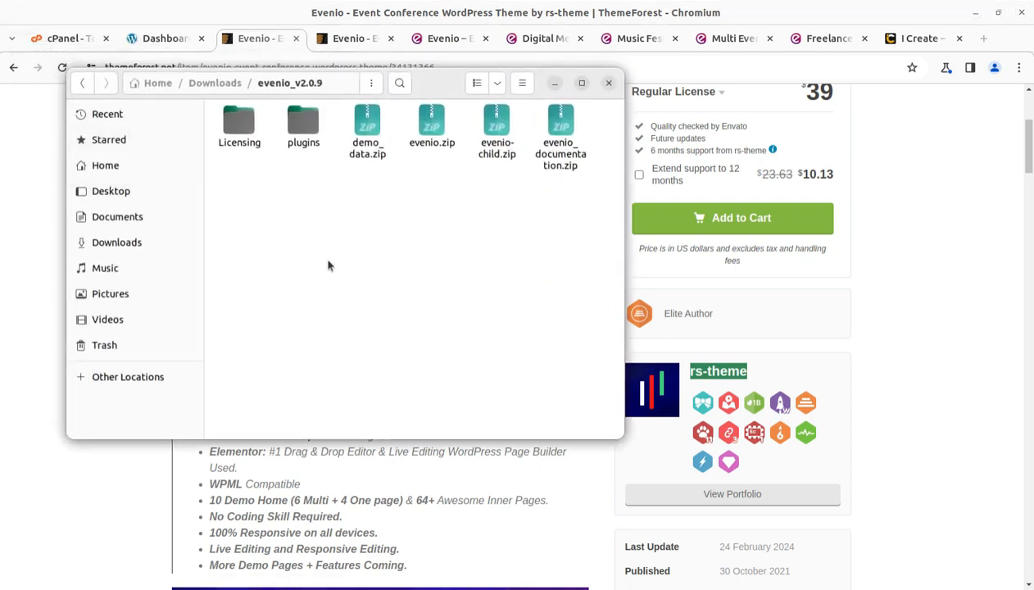
{"action": "left_click", "coordinate": [435, 144]}
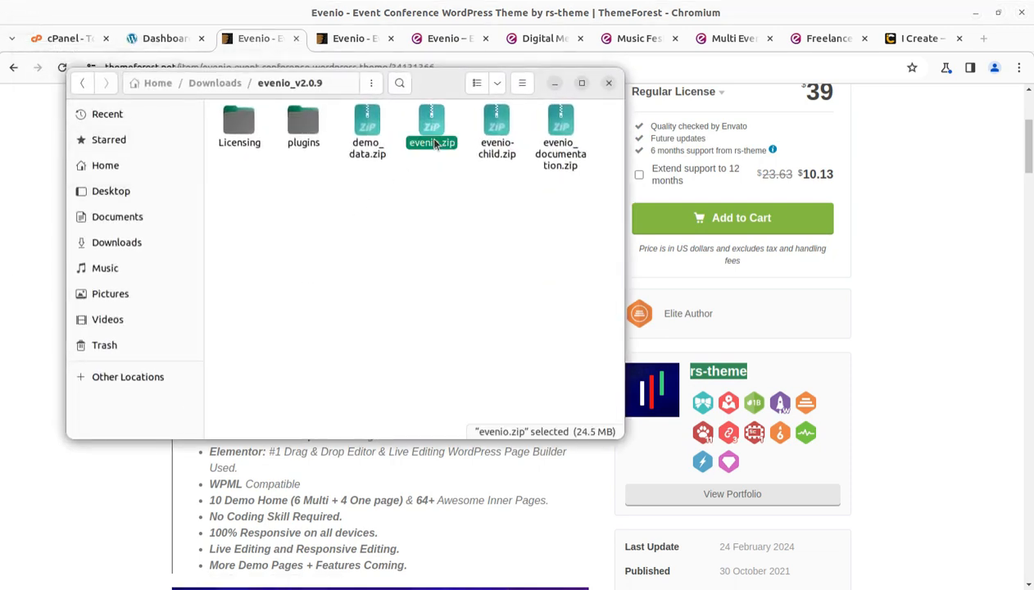
{"action": "left_click", "coordinate": [496, 137]}
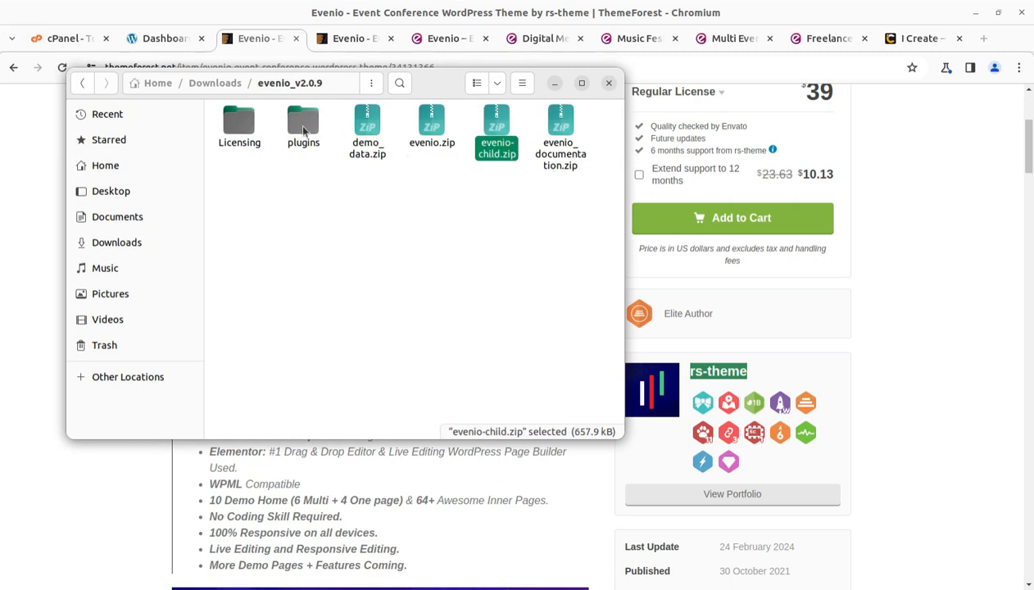
{"action": "double_click", "coordinate": [302, 125]}
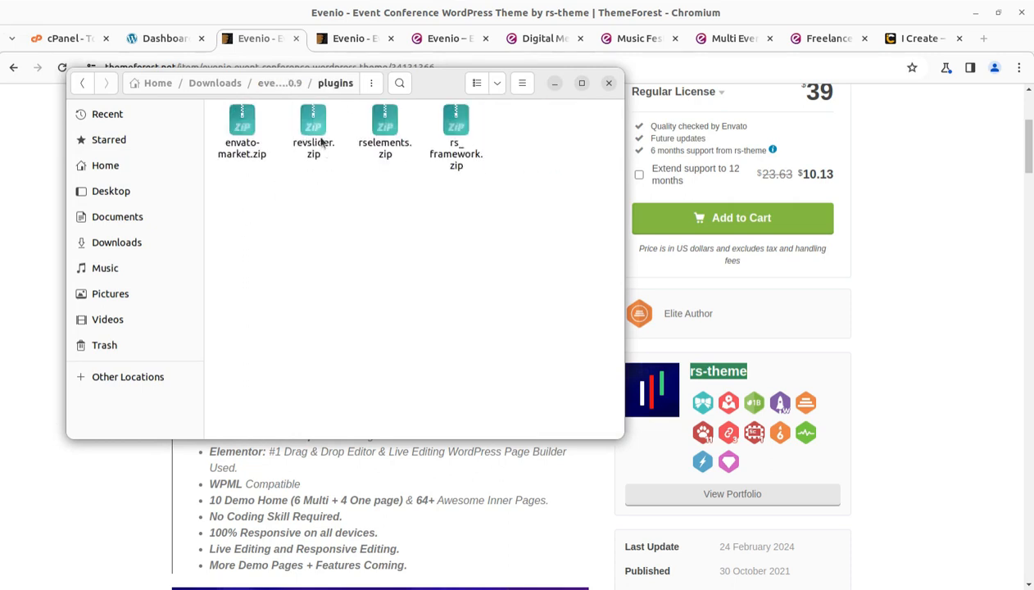
{"action": "left_click", "coordinate": [279, 82]}
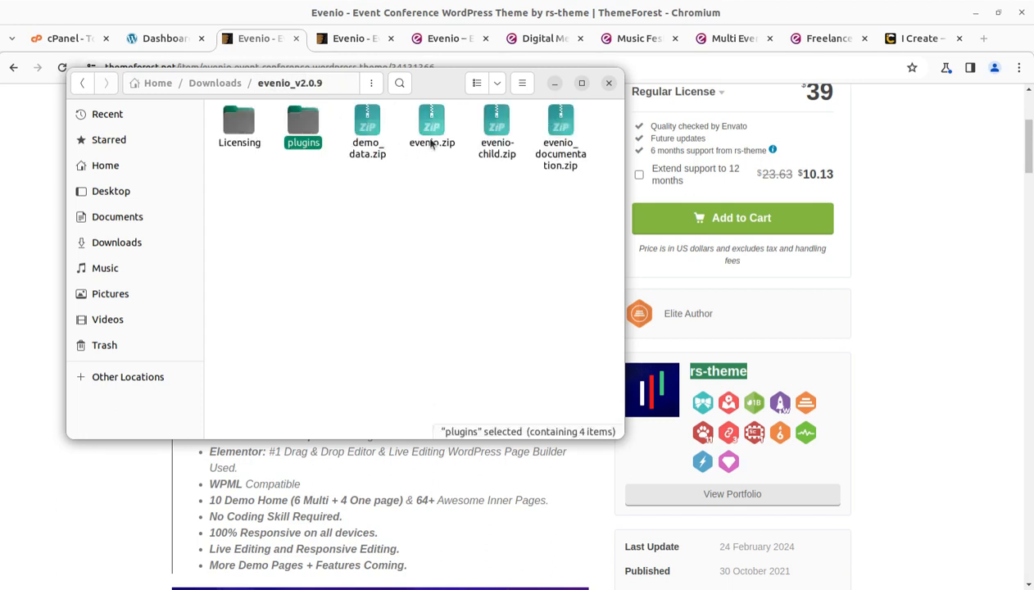
Step: Leave the local package folder and open the inst21.icreate.in.net/wp-content/themes folder in the cPanel File Manager
{"action": "left_click", "coordinate": [430, 142]}
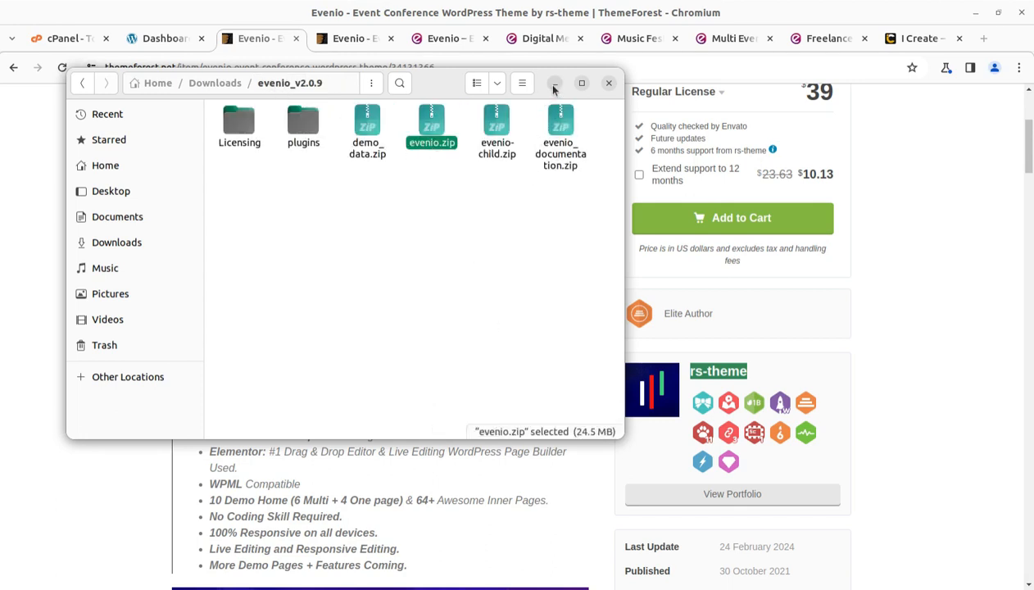
{"action": "left_click", "coordinate": [553, 84]}
{"action": "left_click", "coordinate": [164, 39]}
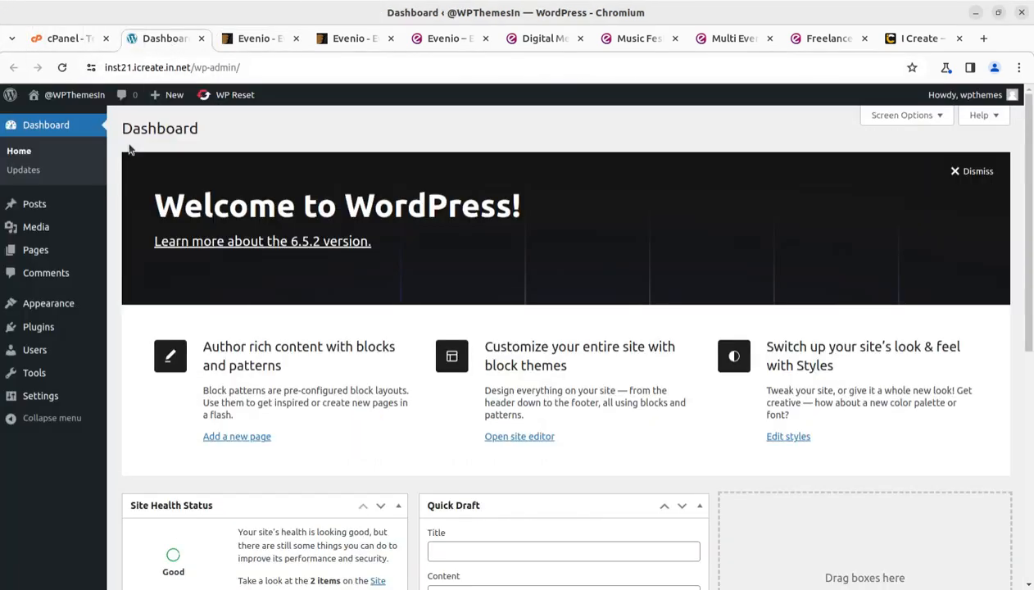
{"action": "left_click", "coordinate": [59, 41]}
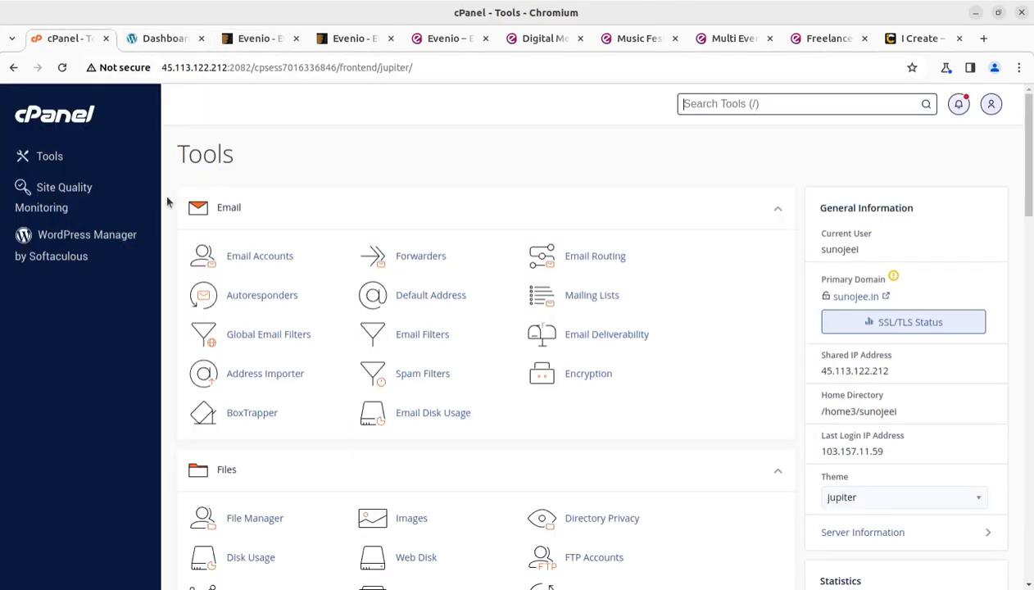
{"action": "left_click", "coordinate": [249, 521]}
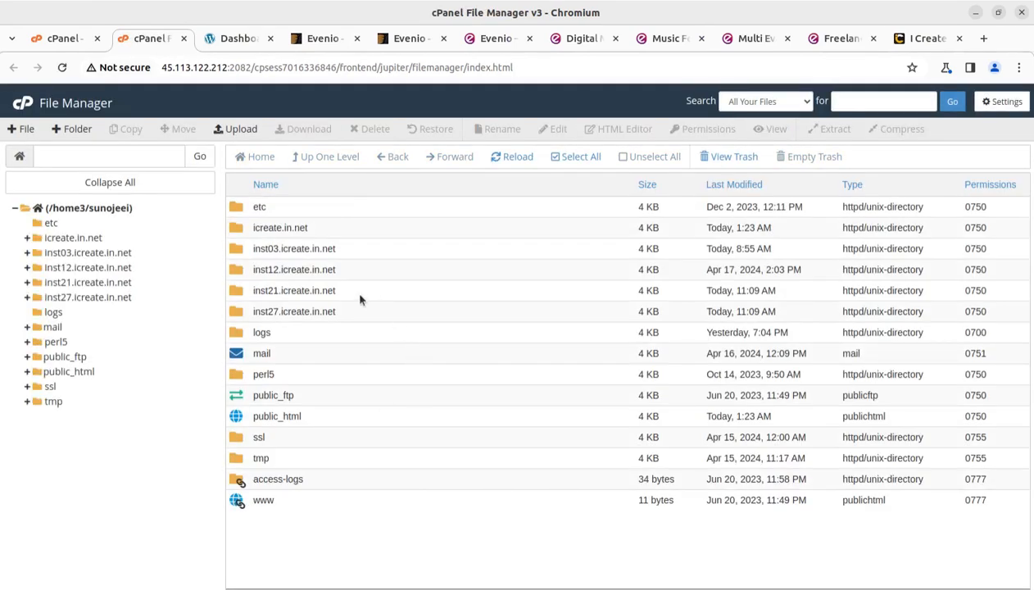
{"action": "double_click", "coordinate": [359, 294]}
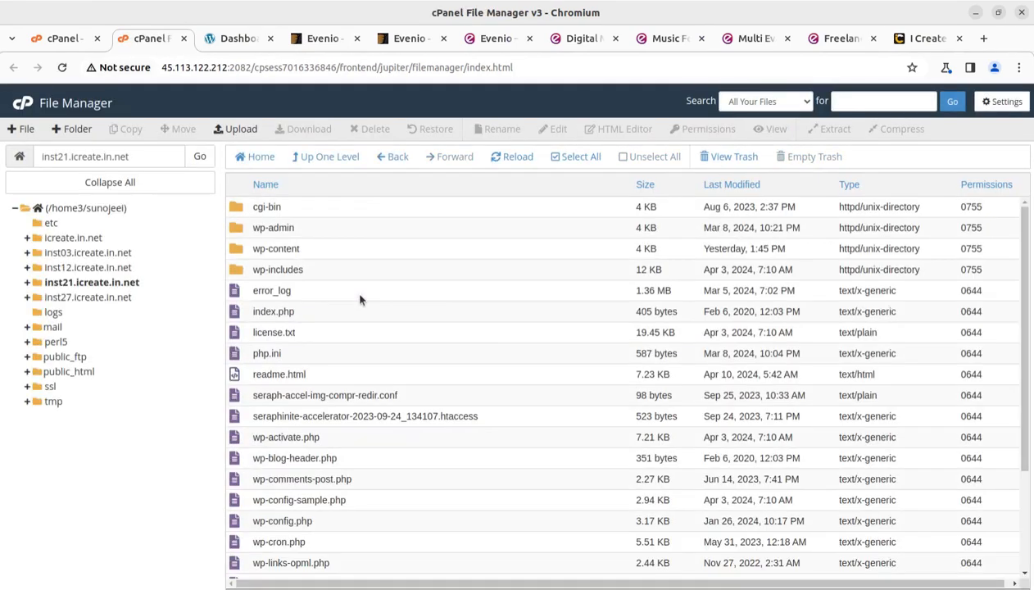
{"action": "double_click", "coordinate": [331, 253]}
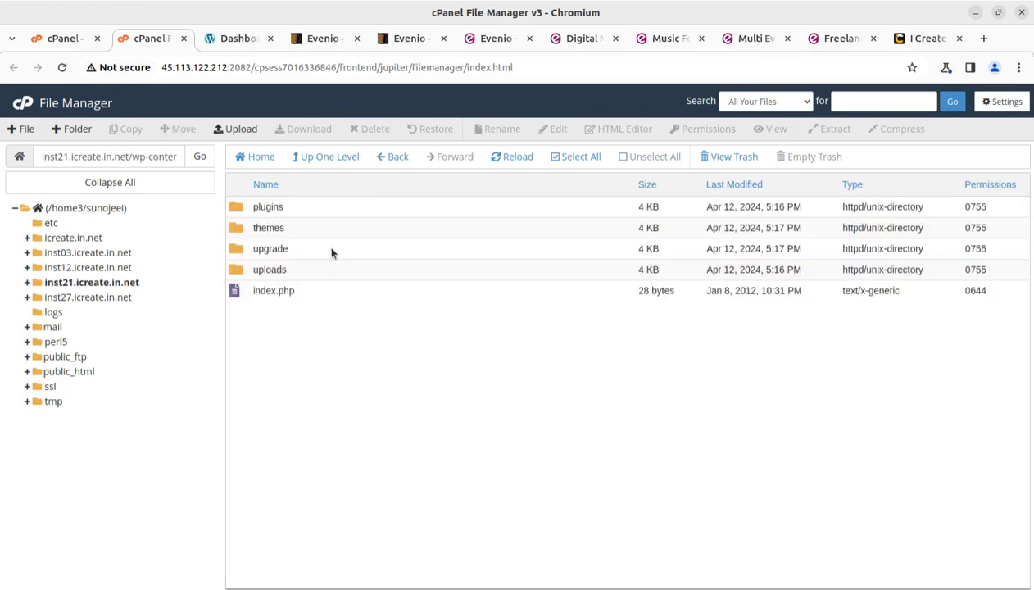
{"action": "double_click", "coordinate": [312, 234]}
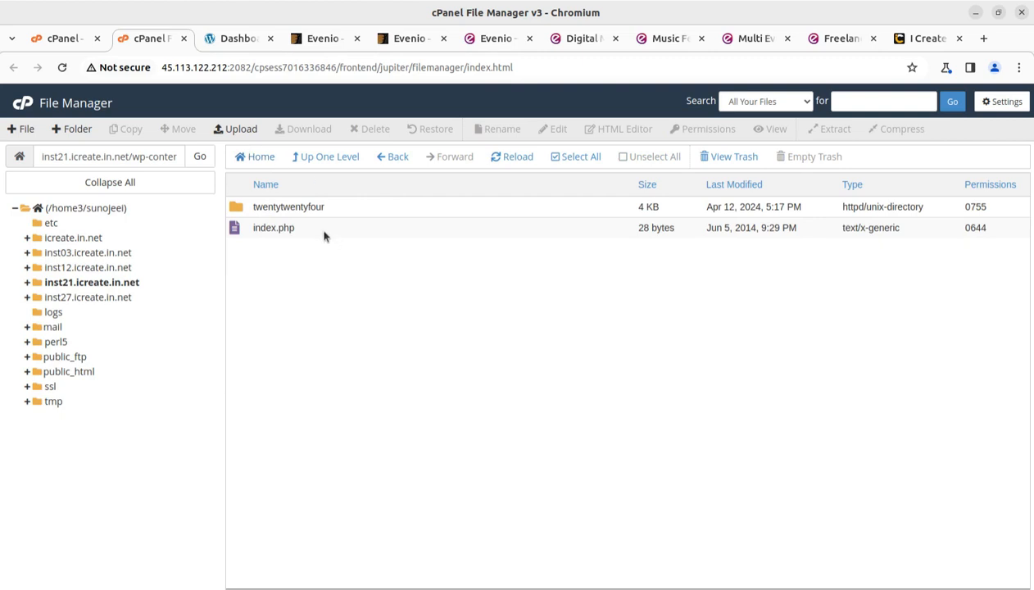
Step: Upload evenio.zip from the evenio_v2.0.9 package to the site's themes folder and return to that folder
{"action": "left_click", "coordinate": [232, 131]}
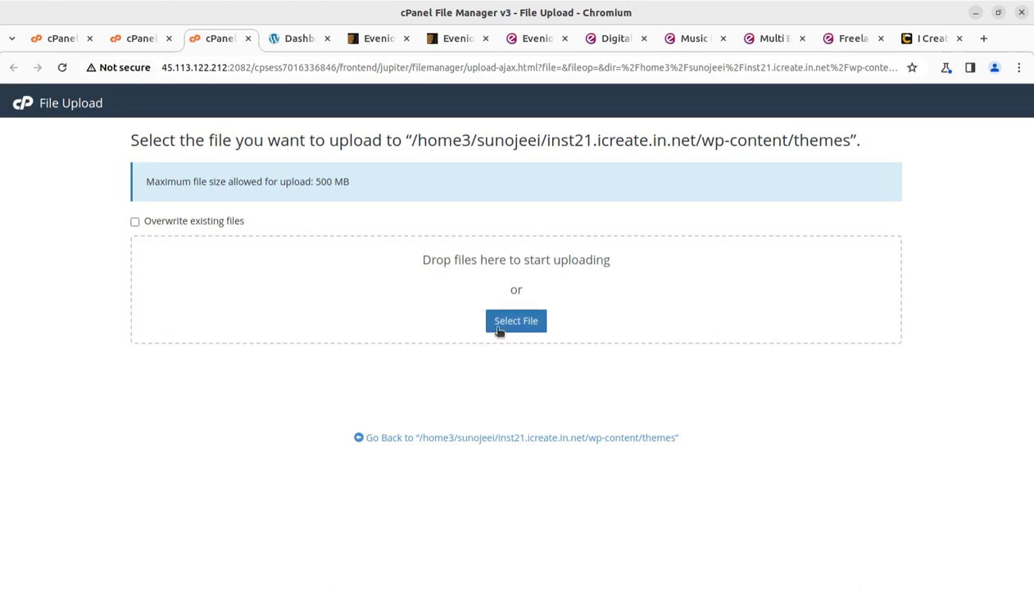
{"action": "left_click", "coordinate": [499, 328]}
{"action": "left_click", "coordinate": [419, 198]}
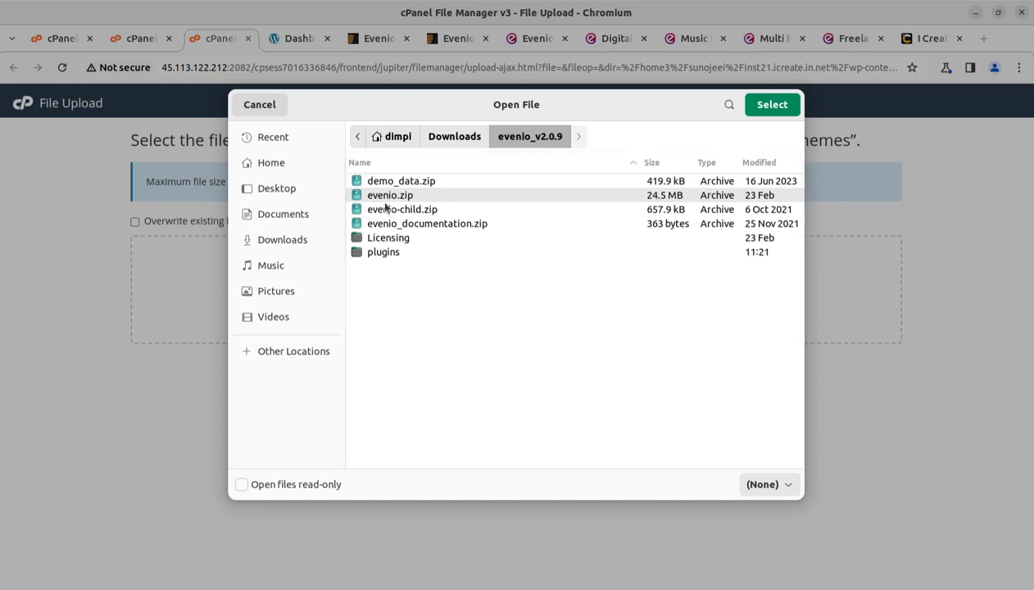
{"action": "left_click", "coordinate": [763, 108]}
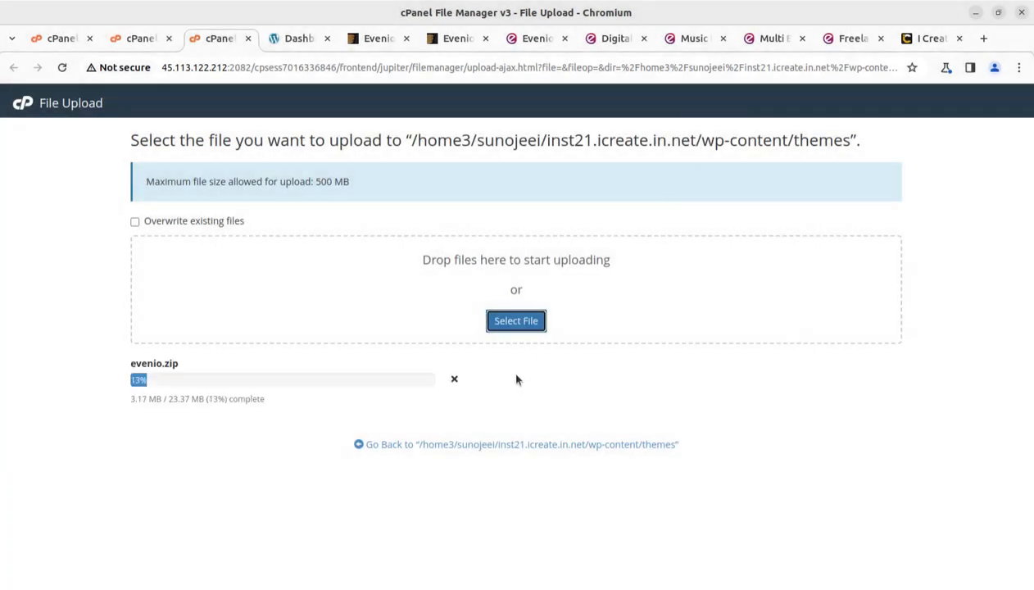
{"action": "left_click", "coordinate": [425, 444]}
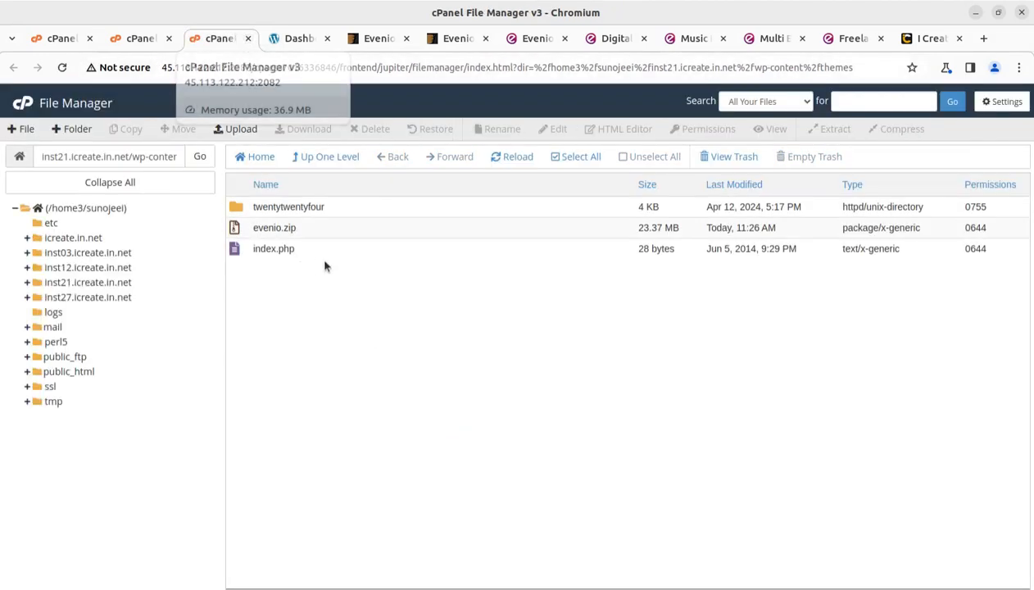
Step: Extract evenio.zip into the wp-content/themes folder and reload the file listing
{"action": "right_click", "coordinate": [315, 227]}
{"action": "left_click", "coordinate": [357, 381]}
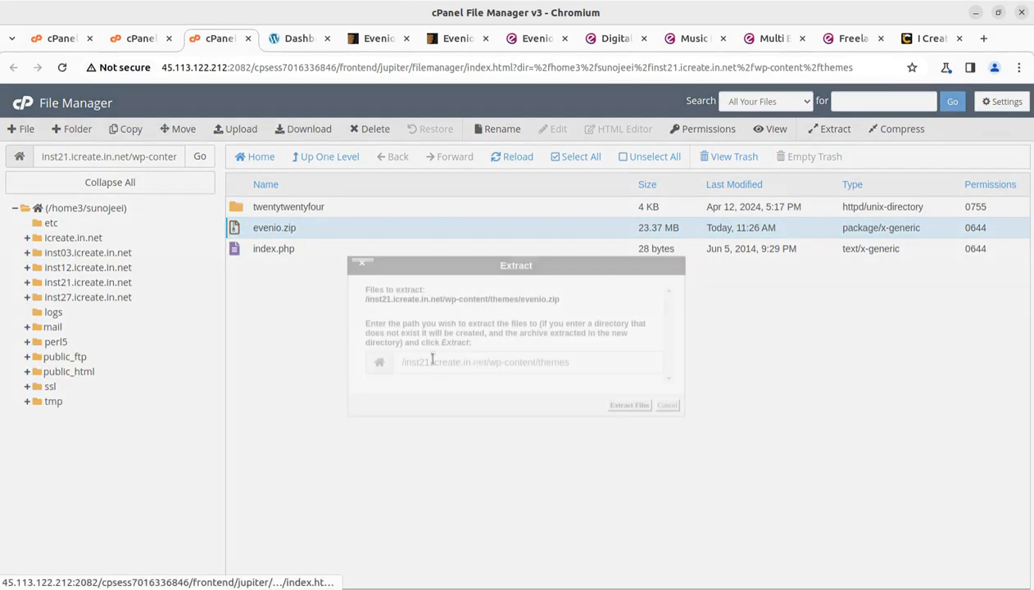
{"action": "left_click", "coordinate": [624, 405]}
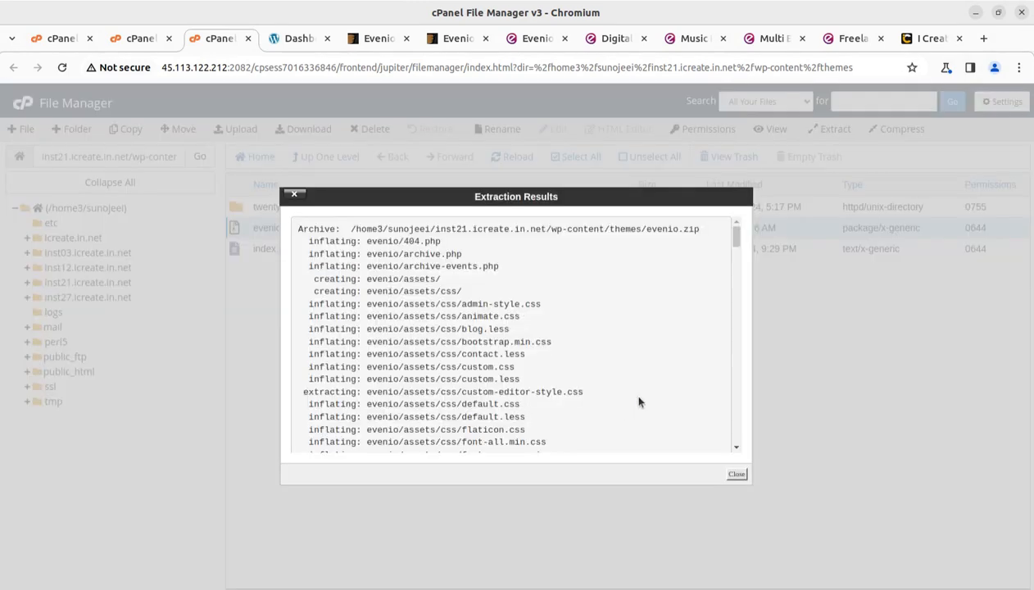
{"action": "left_click", "coordinate": [736, 475]}
{"action": "left_click", "coordinate": [508, 156]}
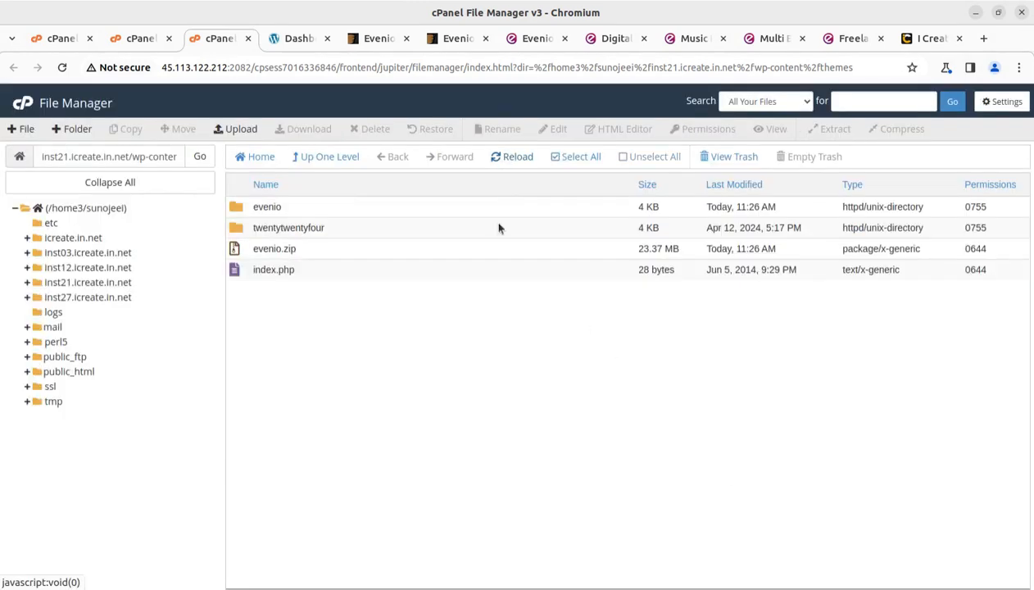
Step: Inspect the contents of the extracted evenio folder and go back up to the themes folder
{"action": "double_click", "coordinate": [311, 212]}
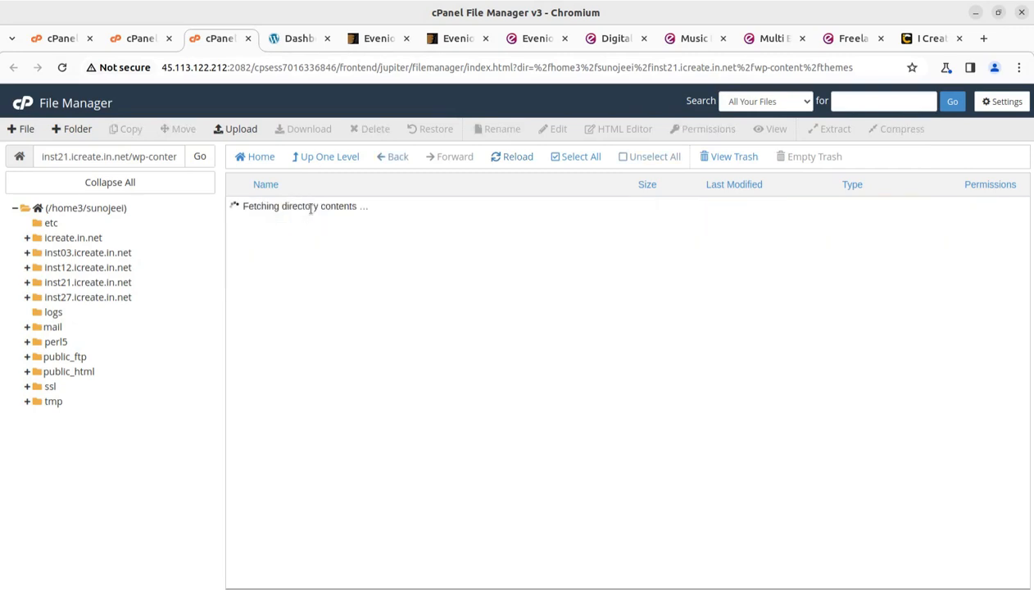
{"action": "scroll", "coordinate": [366, 263], "scroll_direction": "down", "scroll_amount": 1}
{"action": "scroll", "coordinate": [366, 262], "scroll_direction": "down", "scroll_amount": 5}
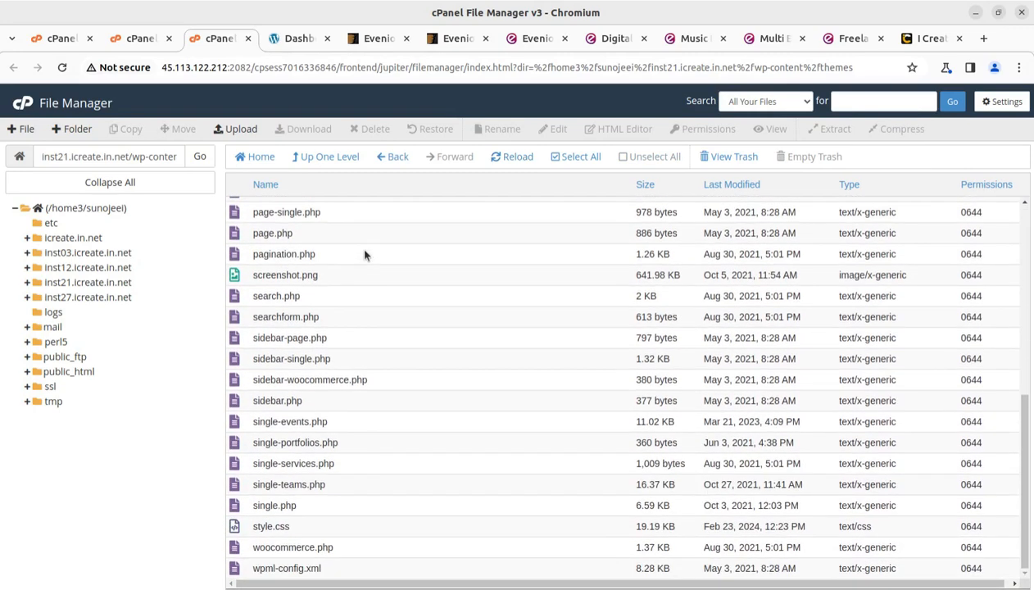
{"action": "left_click", "coordinate": [320, 160]}
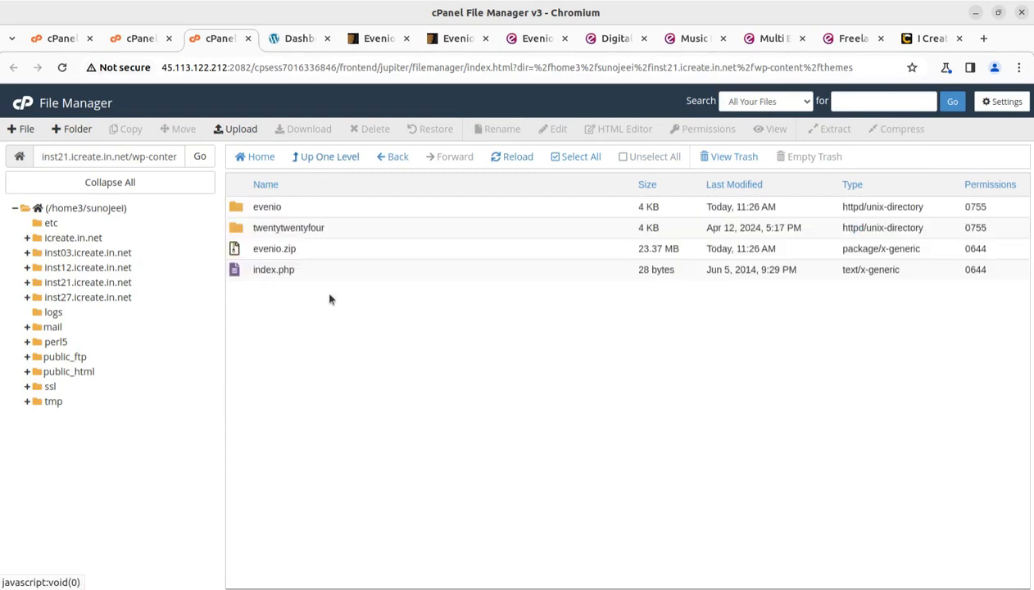
Step: Permanently delete evenio.zip from the themes folder, skipping the trash, and close the file manager pages
{"action": "left_click", "coordinate": [328, 250]}
{"action": "left_click", "coordinate": [369, 129]}
{"action": "left_click", "coordinate": [376, 343]}
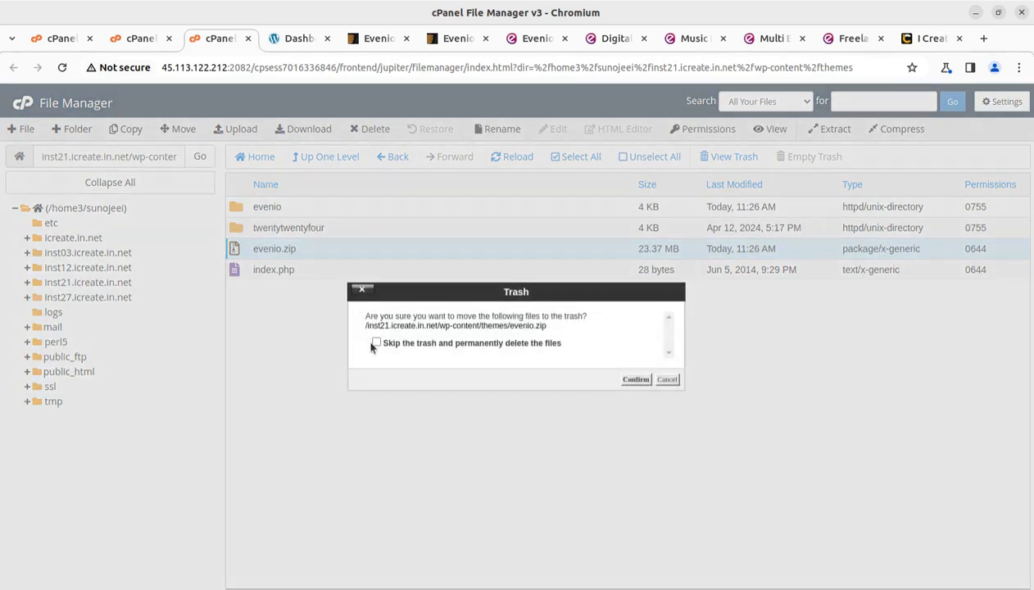
{"action": "left_click", "coordinate": [625, 382]}
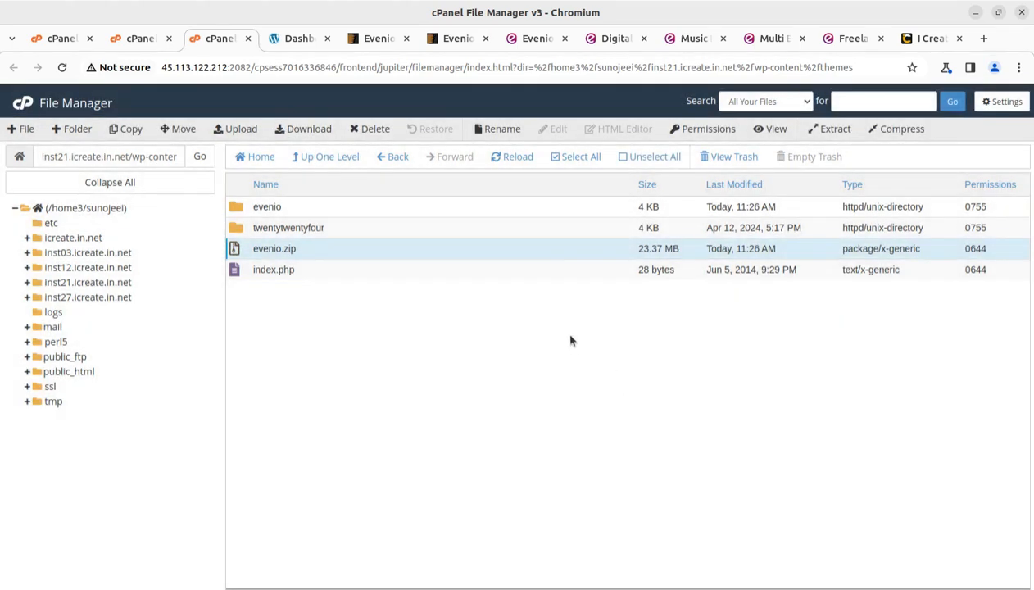
{"action": "left_click", "coordinate": [247, 38]}
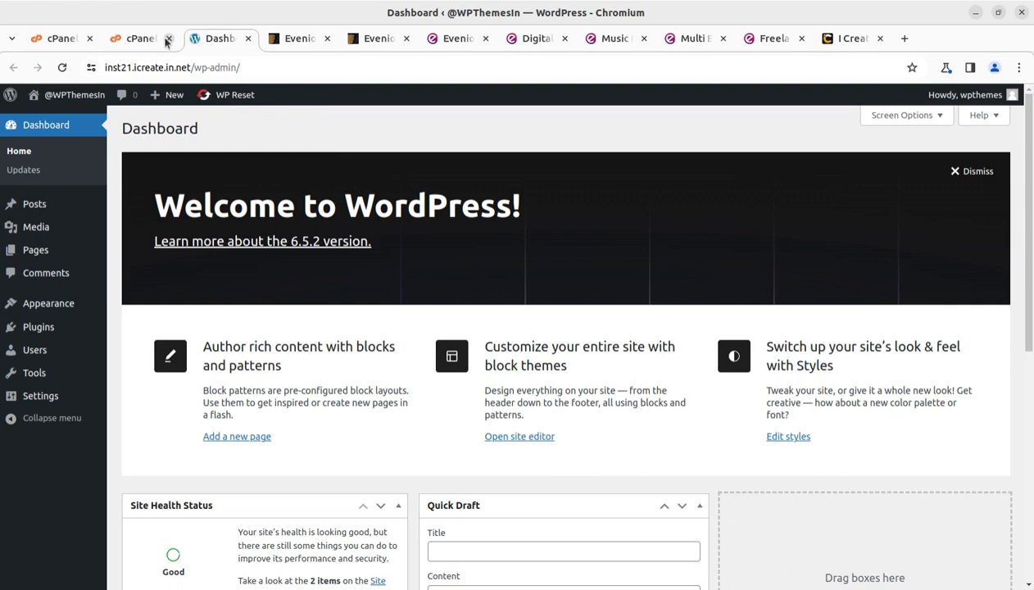
{"action": "left_click", "coordinate": [169, 39]}
Step: Open the Evenio theme's details among the installed WordPress themes, highlight its name and version, and activate it
{"action": "mouse_move", "coordinate": [20, 303]}
{"action": "left_click", "coordinate": [130, 309]}
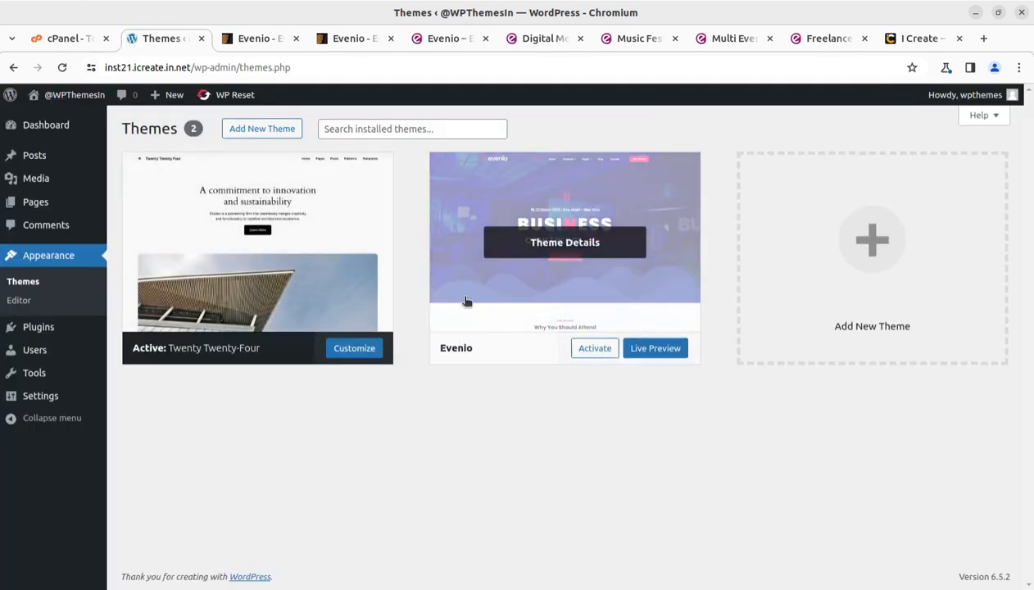
{"action": "left_click", "coordinate": [582, 237]}
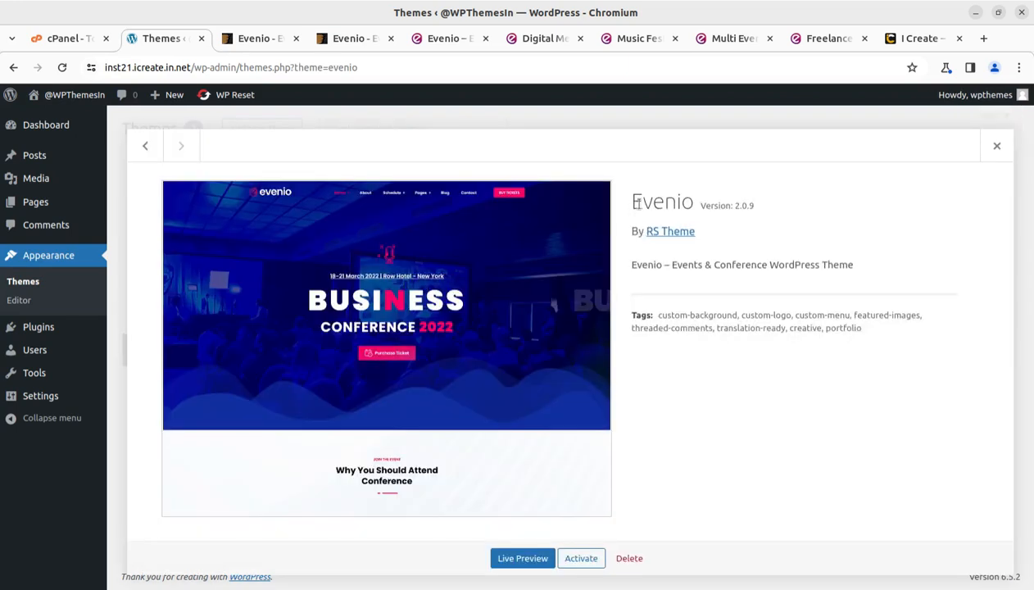
{"action": "left_click_drag", "start_coordinate": [636, 205], "coordinate": [777, 209]}
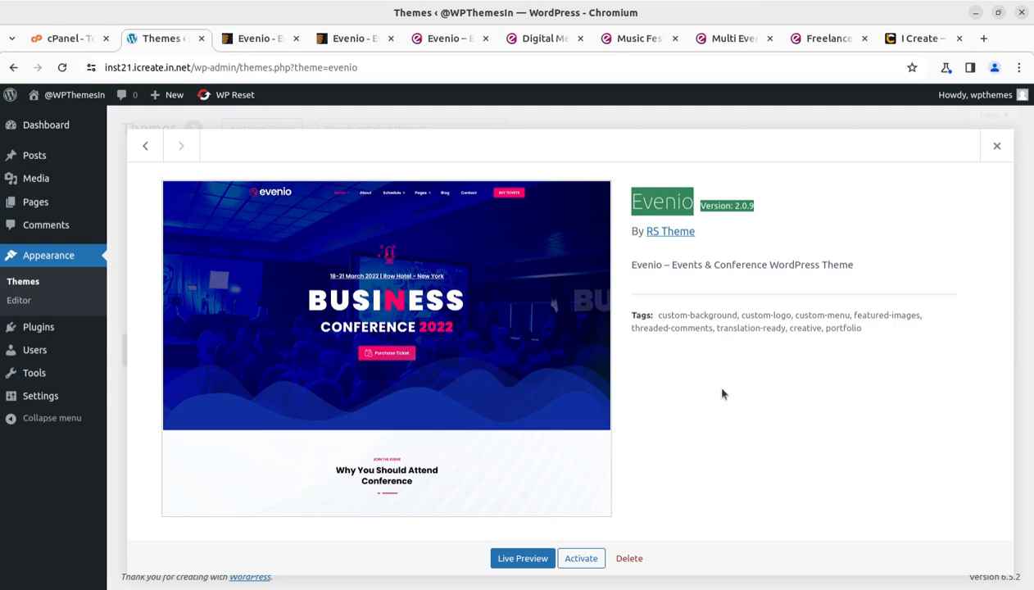
{"action": "left_click", "coordinate": [574, 564]}
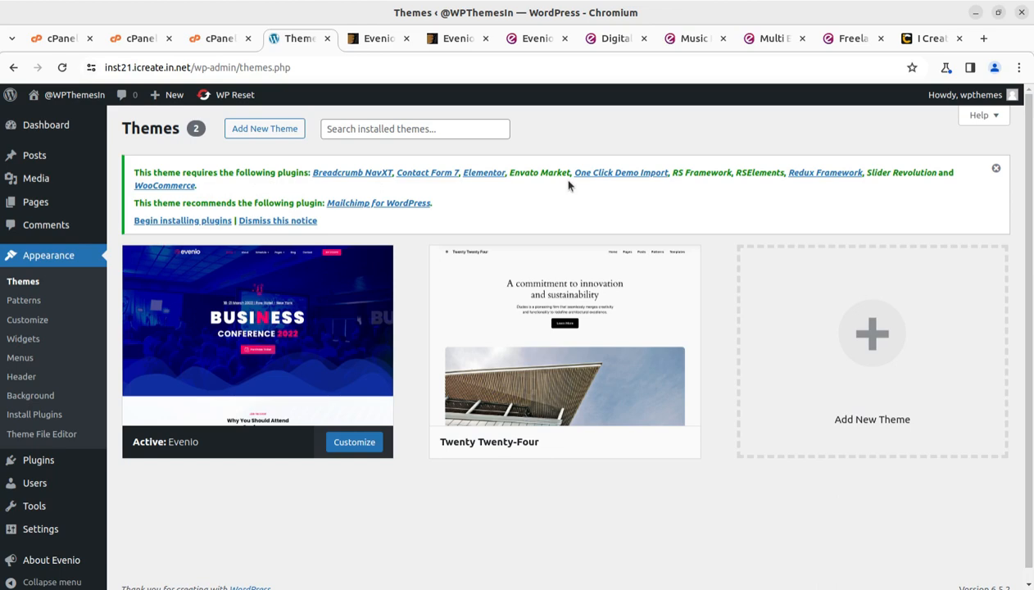
Step: Begin installing the plugins Evenio requires and review the full list of required and recommended plugins
{"action": "left_click", "coordinate": [199, 222]}
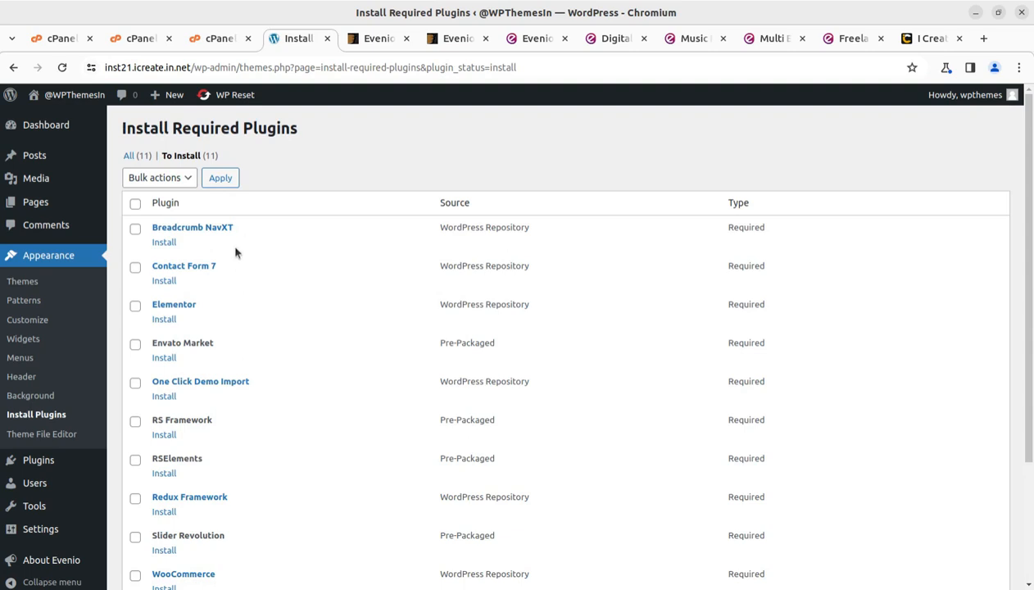
{"action": "scroll", "coordinate": [270, 237], "scroll_direction": "down", "scroll_amount": 2}
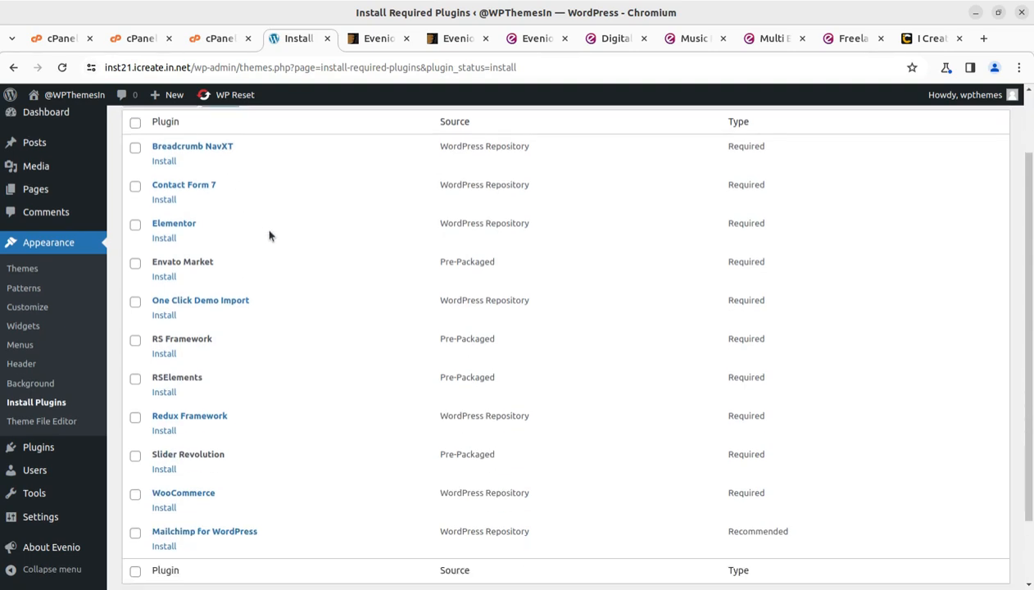
{"action": "scroll", "coordinate": [270, 236], "scroll_direction": "down", "scroll_amount": 2}
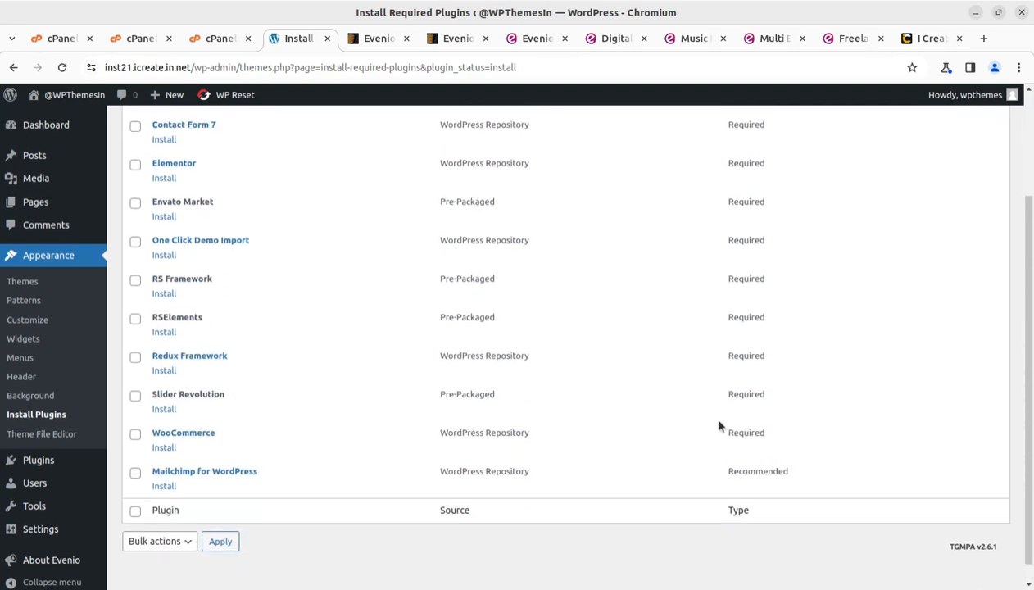
{"action": "scroll", "coordinate": [720, 426], "scroll_direction": "up", "scroll_amount": 3}
{"action": "scroll", "coordinate": [696, 278], "scroll_direction": "down", "scroll_amount": 3}
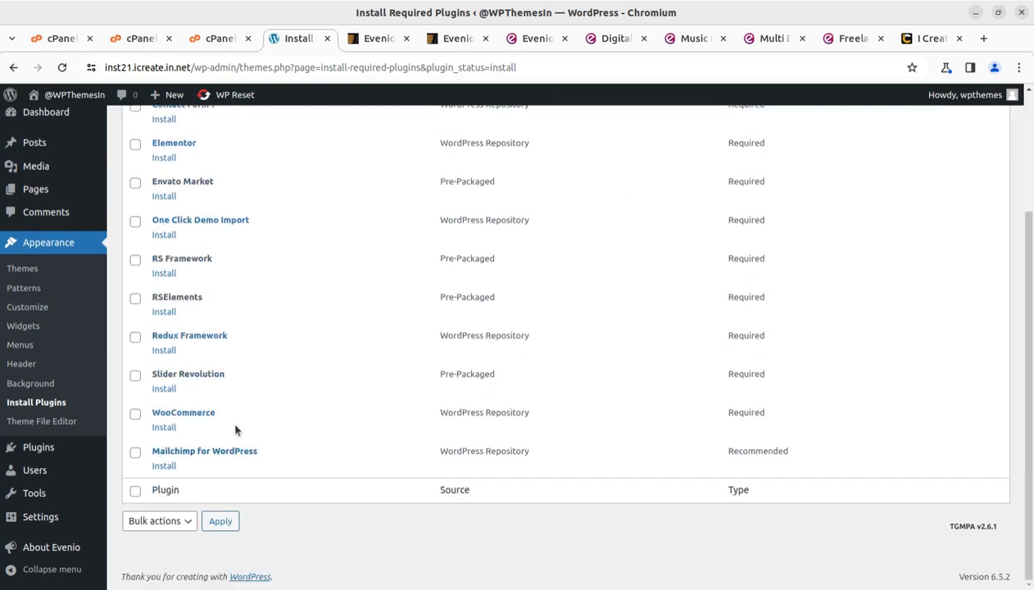
Step: Highlight WooCommerce, Slider Revolution, Redux Framework, Elementor and Contact Form 7 in turn in the required plugins list
{"action": "left_click_drag", "start_coordinate": [217, 415], "coordinate": [152, 413]}
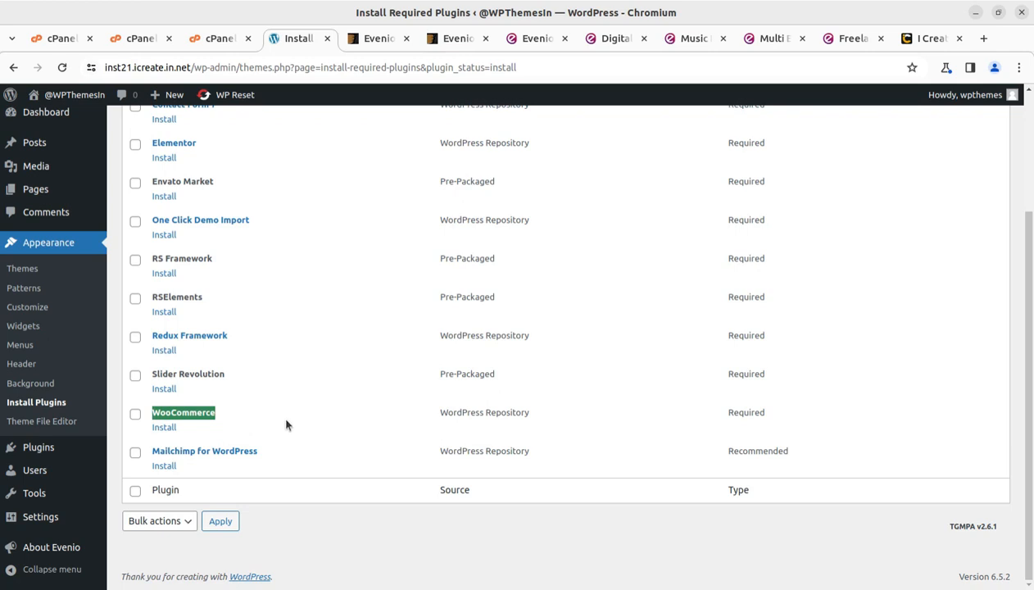
{"action": "left_click_drag", "start_coordinate": [246, 378], "coordinate": [152, 383]}
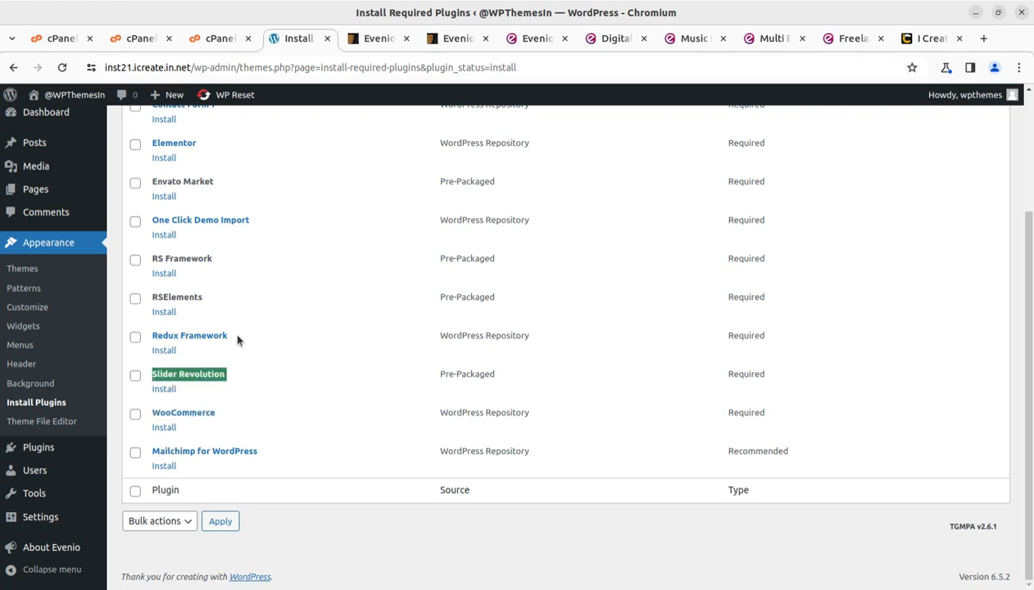
{"action": "left_click_drag", "start_coordinate": [234, 336], "coordinate": [152, 336]}
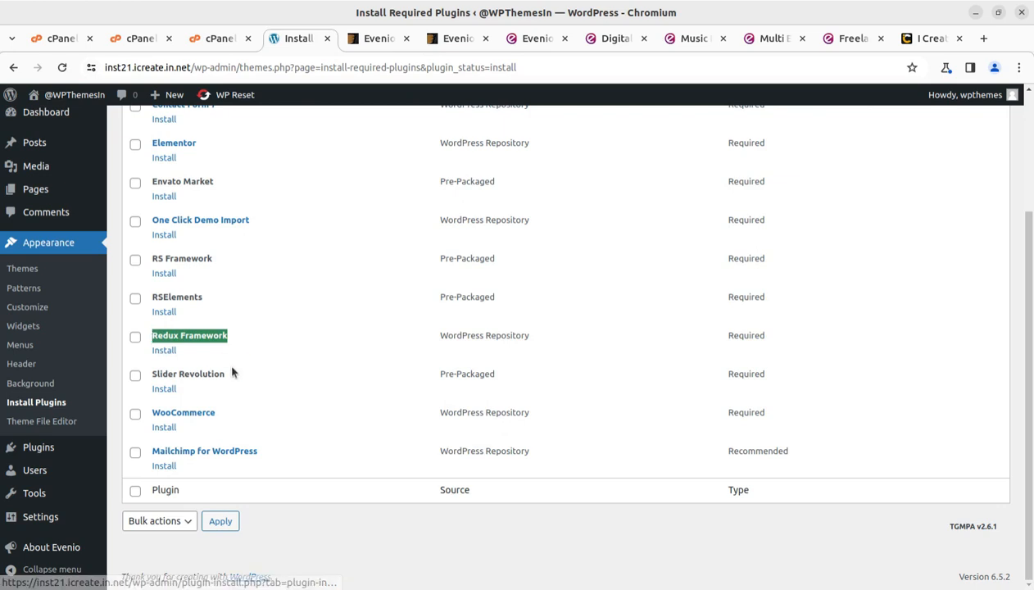
{"action": "scroll", "coordinate": [230, 368], "scroll_direction": "up", "scroll_amount": 3}
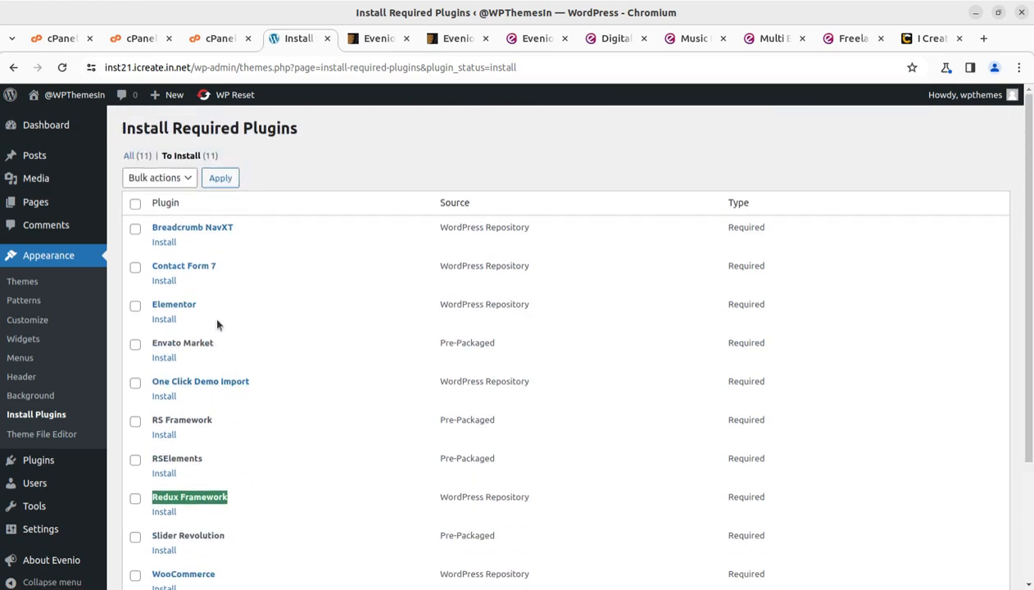
{"action": "left_click_drag", "start_coordinate": [197, 304], "coordinate": [151, 304]}
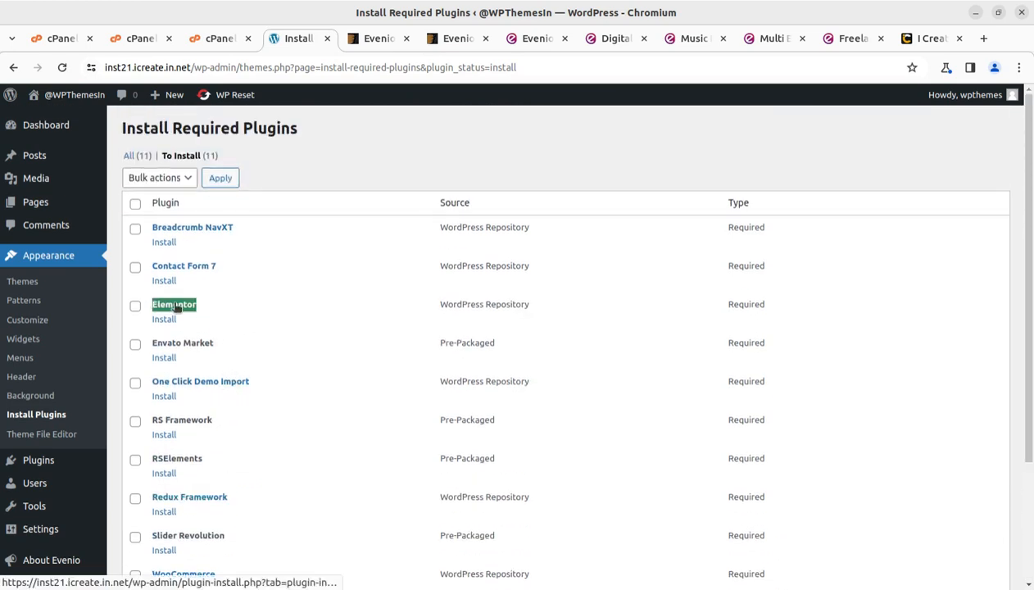
{"action": "left_click_drag", "start_coordinate": [216, 265], "coordinate": [155, 266]}
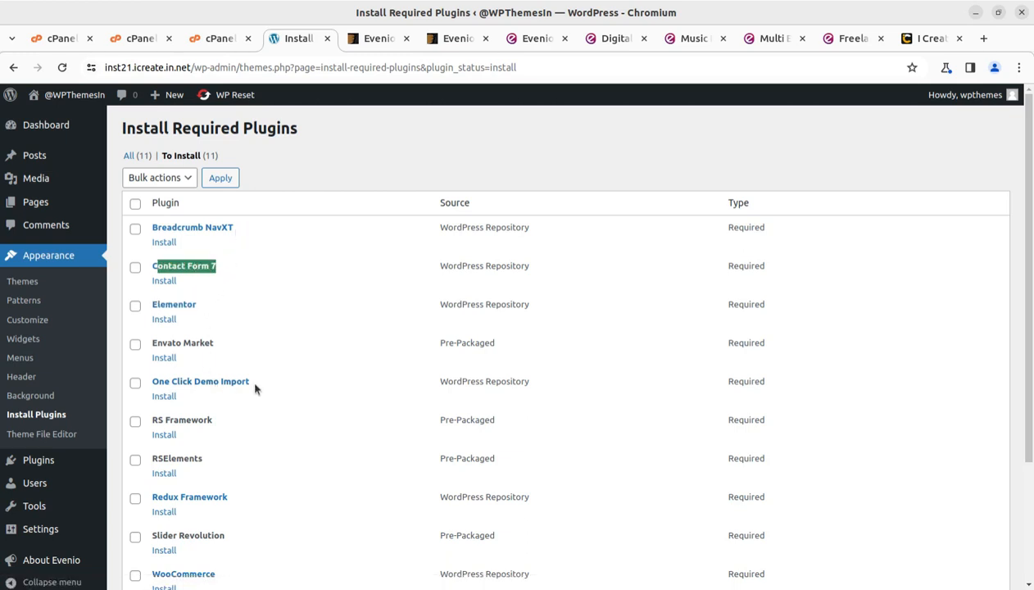
{"action": "scroll", "coordinate": [263, 409], "scroll_direction": "down", "scroll_amount": 2}
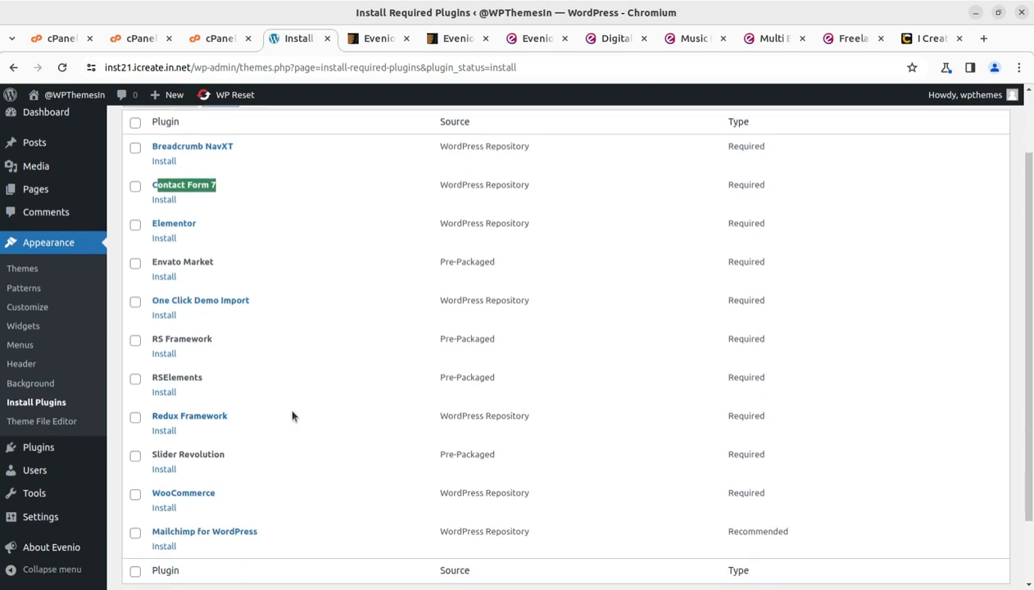
Step: Select all the required and recommended plugins and apply the bulk Install action to them
{"action": "scroll", "coordinate": [293, 416], "scroll_direction": "up", "scroll_amount": 2}
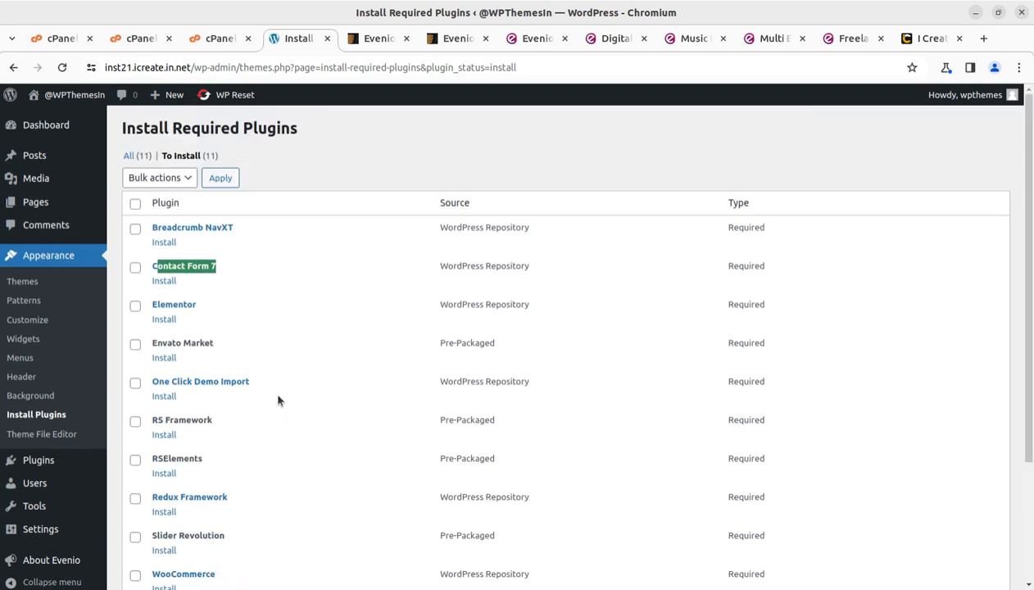
{"action": "left_click", "coordinate": [135, 204]}
{"action": "left_click", "coordinate": [168, 178]}
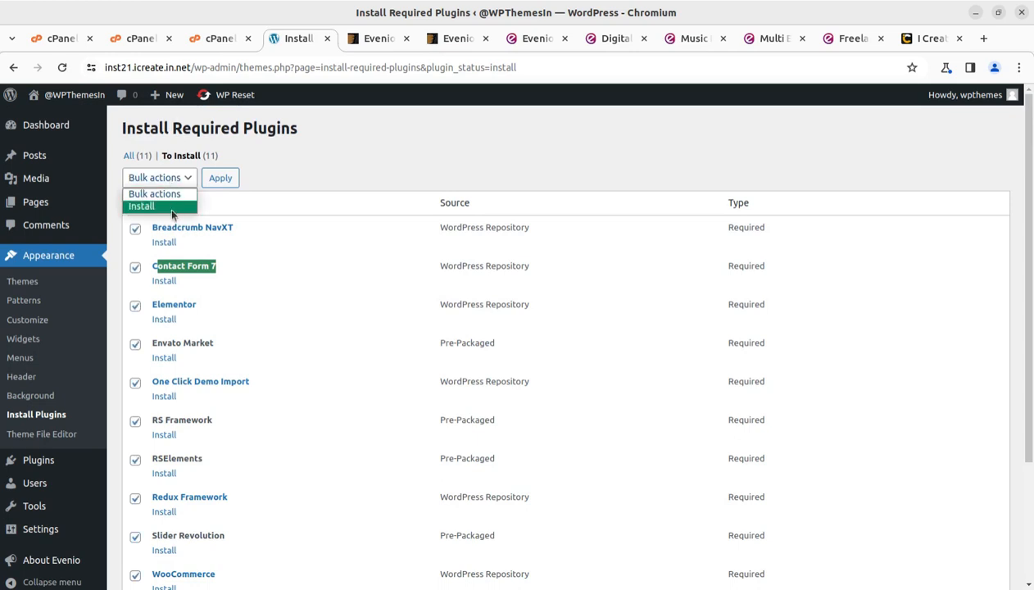
{"action": "left_click", "coordinate": [169, 207]}
{"action": "left_click", "coordinate": [219, 178]}
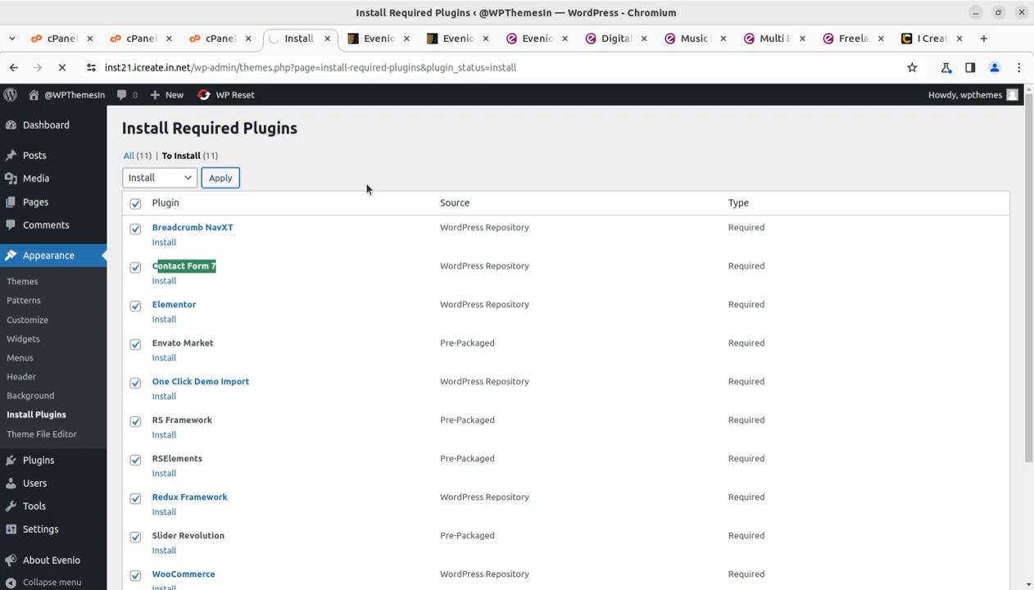
{"action": "left_click", "coordinate": [164, 242]}
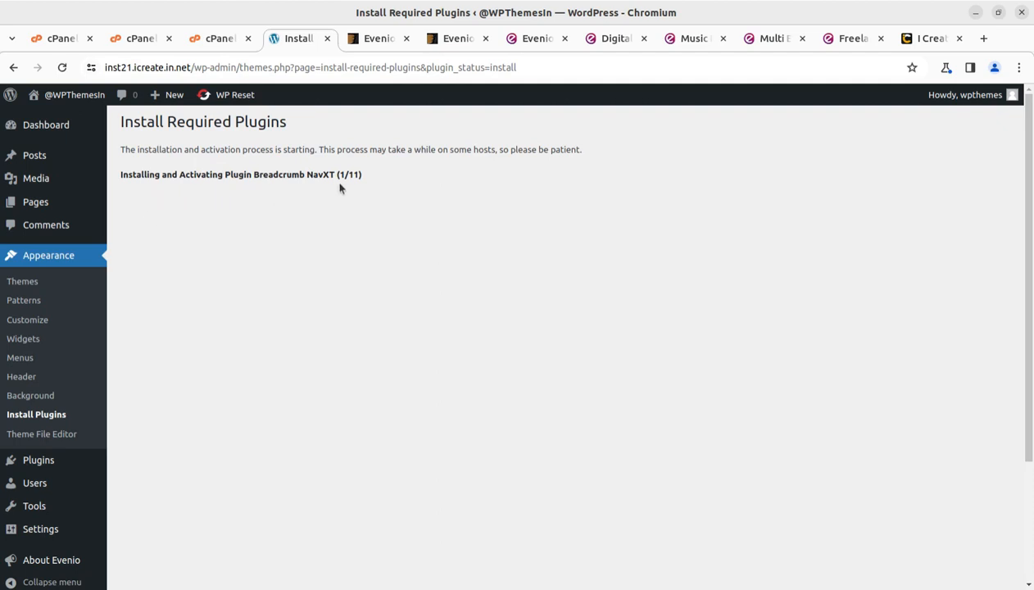
Step: Go back to the required plugins list after each stalled run and reapply the bulk Install action to the plugins still listed
{"action": "mouse_move", "coordinate": [69, 104]}
{"action": "left_click", "coordinate": [14, 68]}
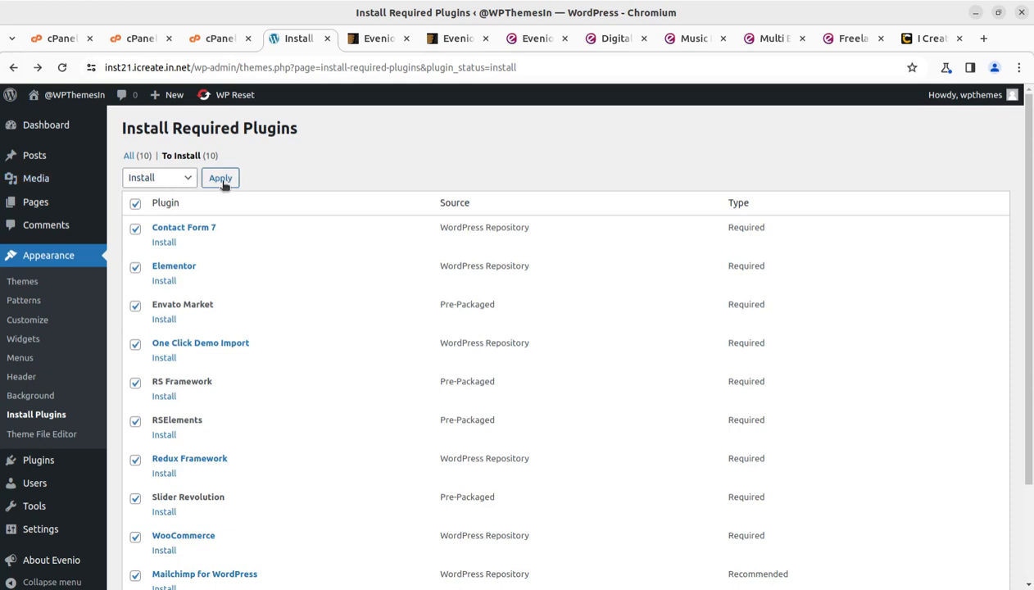
{"action": "left_click", "coordinate": [222, 182]}
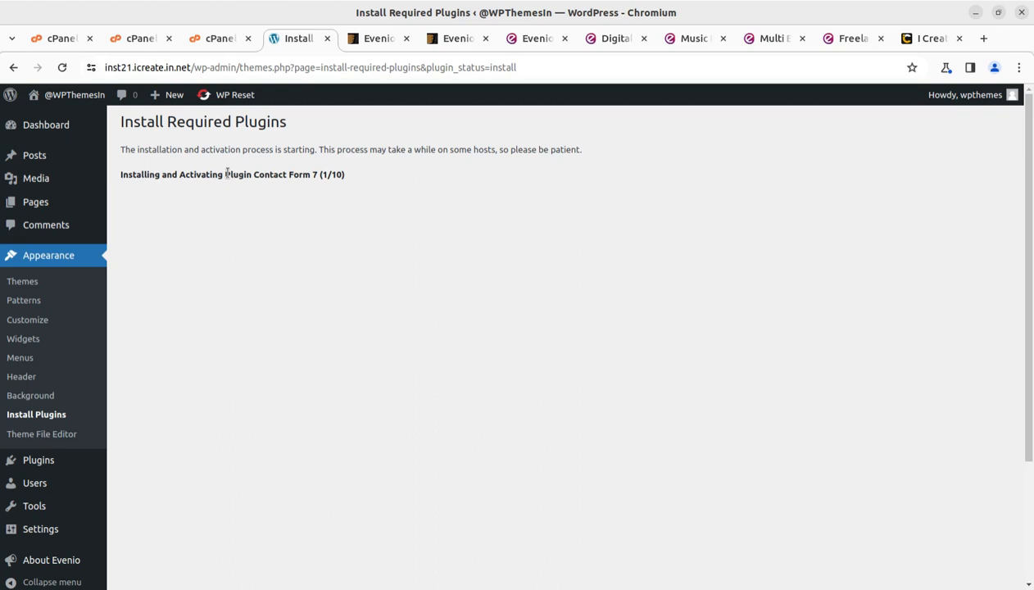
{"action": "left_click", "coordinate": [13, 68]}
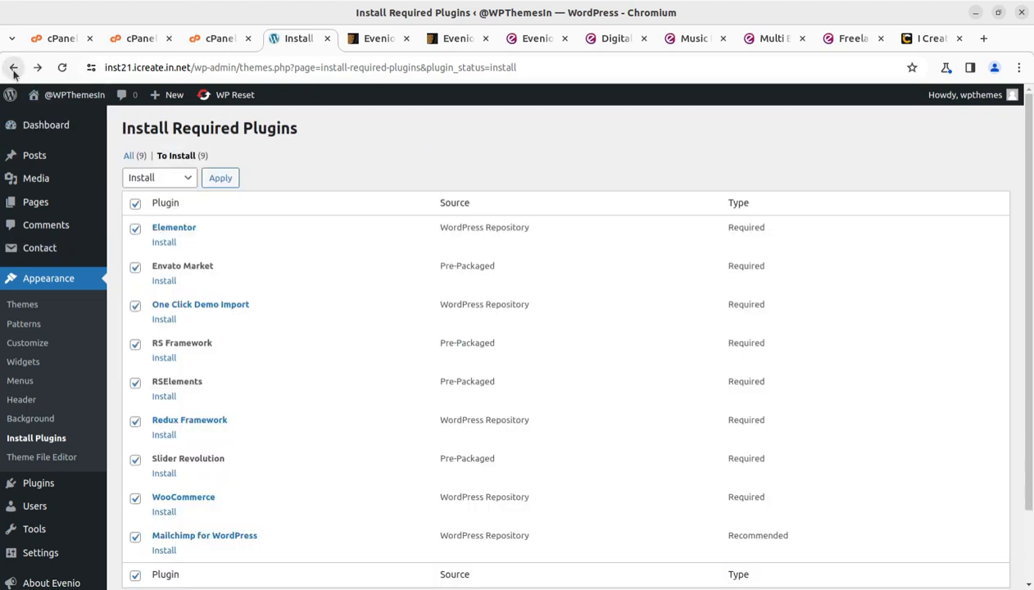
{"action": "left_click", "coordinate": [222, 179]}
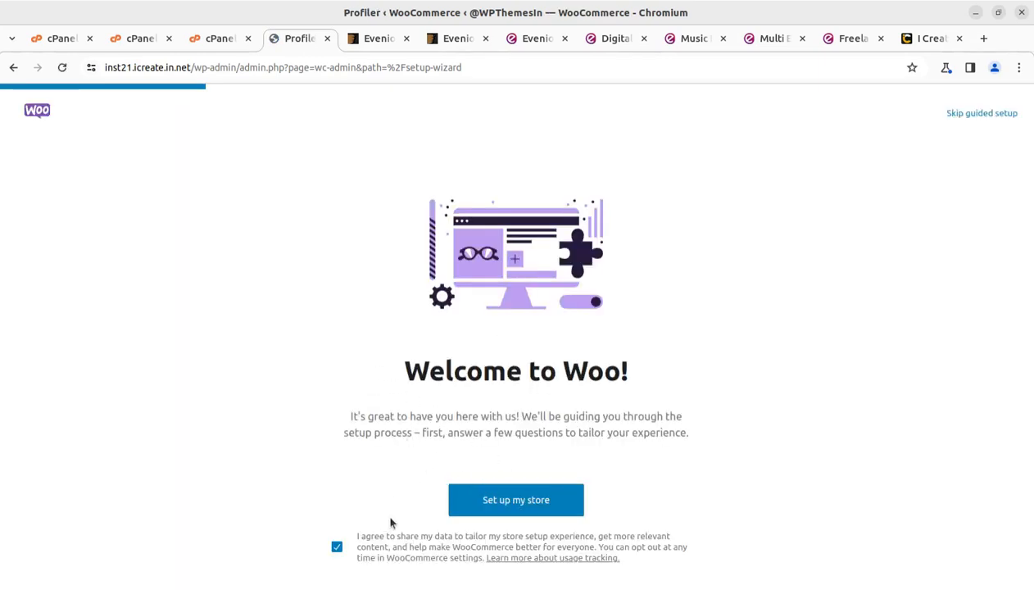
Step: Start the WooCommerce store setup, choose "I'm just starting my business" and accept the prefilled store details
{"action": "left_click", "coordinate": [485, 504]}
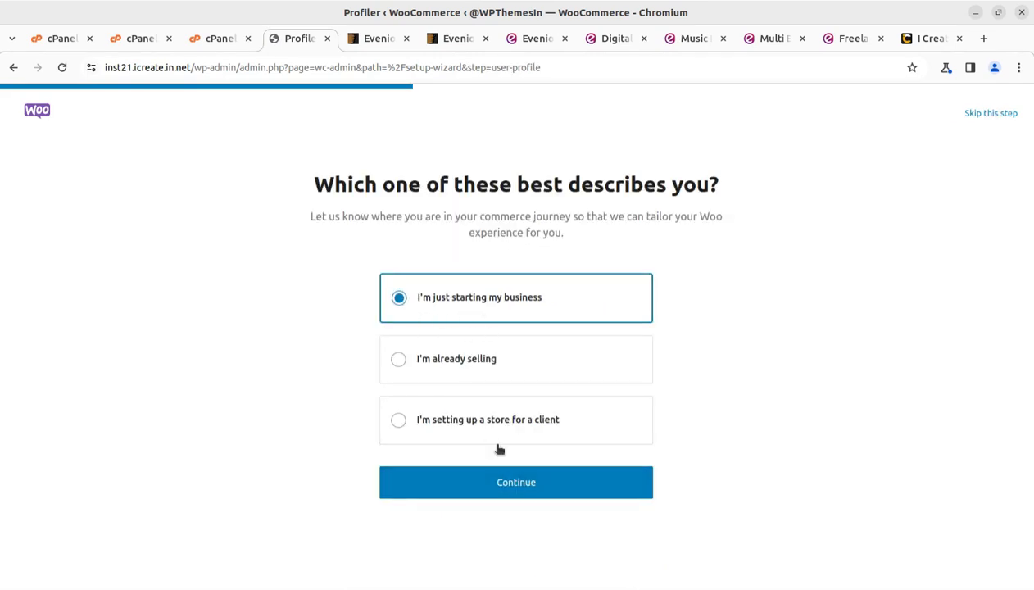
{"action": "left_click", "coordinate": [505, 489]}
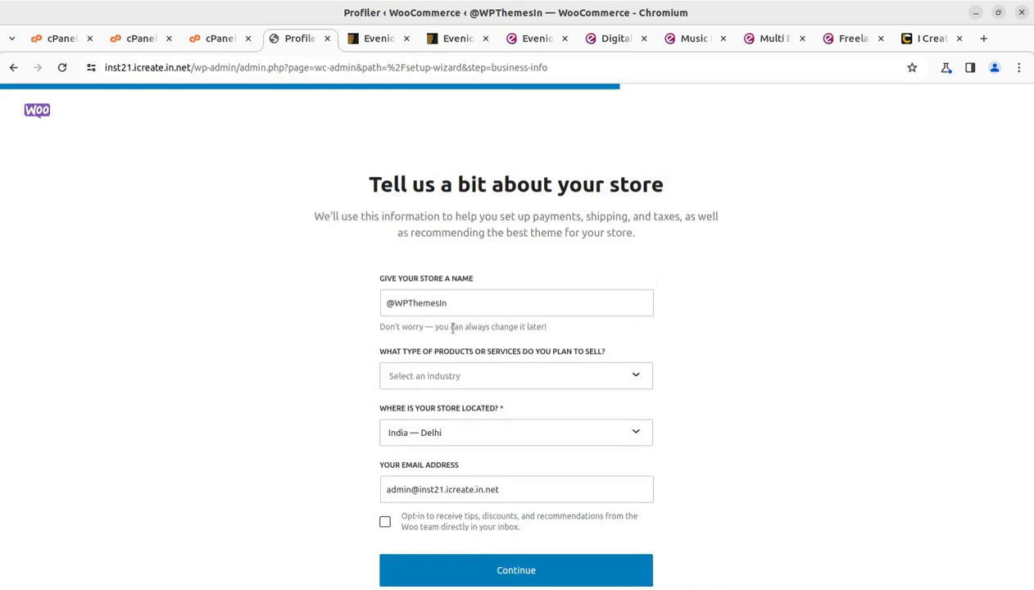
{"action": "left_click", "coordinate": [498, 577]}
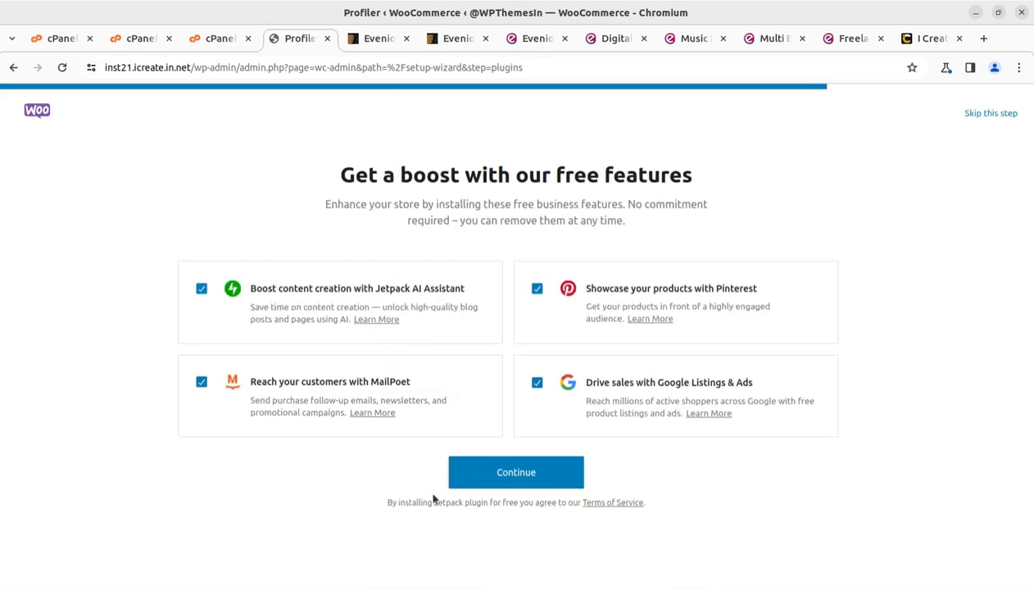
Step: Deselect the Jetpack AI Assistant, MailPoet, Pinterest and Google Listings & Ads features and continue the WooCommerce setup
{"action": "left_click", "coordinate": [202, 288]}
{"action": "left_click", "coordinate": [201, 382]}
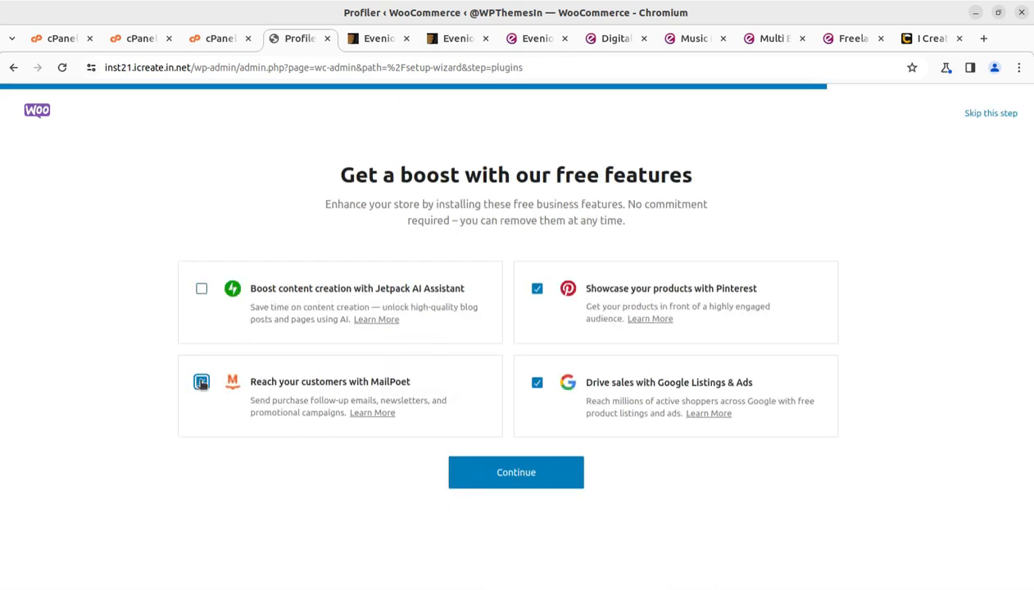
{"action": "left_click", "coordinate": [537, 288]}
{"action": "left_click", "coordinate": [537, 383]}
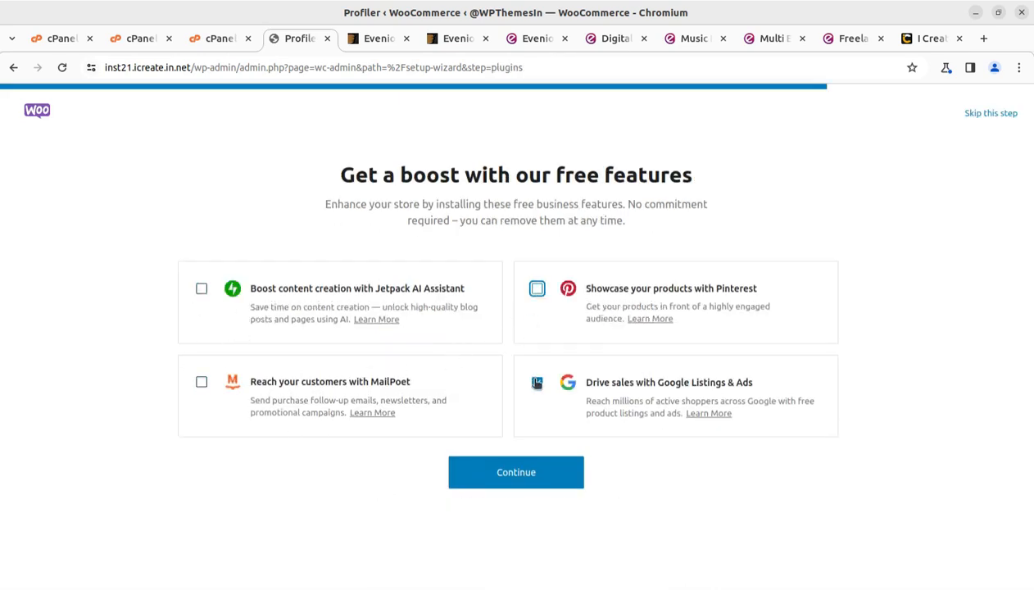
{"action": "left_click", "coordinate": [523, 482]}
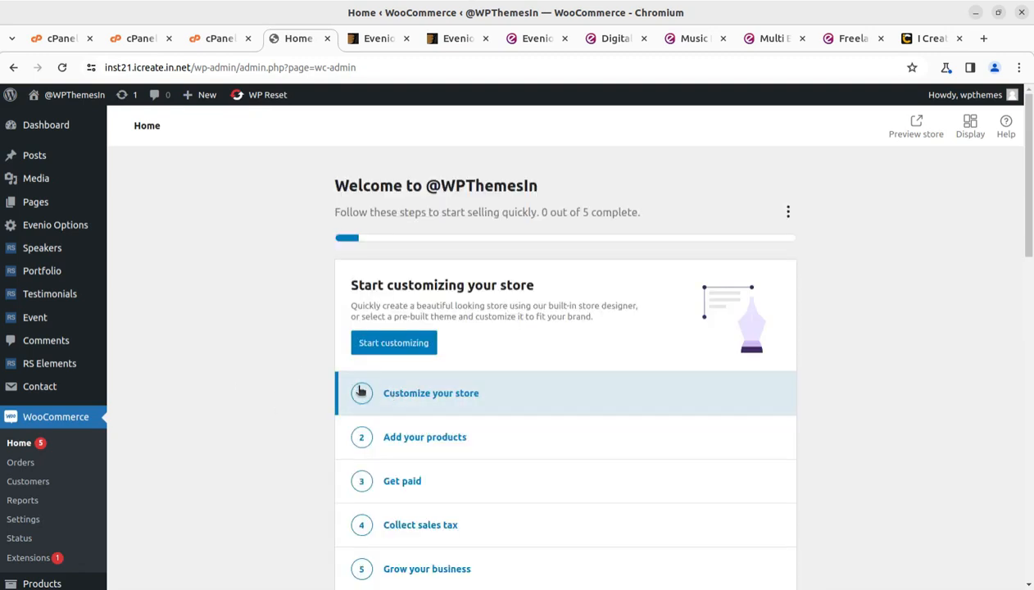
Step: Install the recommended Mailchimp for WordPress plugin from the dashboard notice, highlight the completion message and return to the dashboard
{"action": "left_click", "coordinate": [51, 133]}
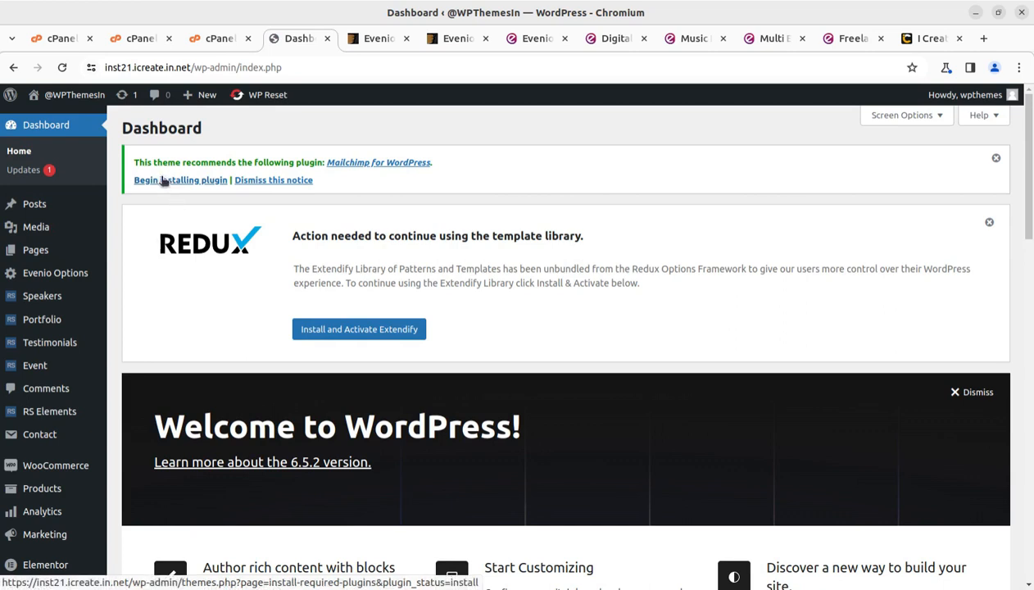
{"action": "left_click", "coordinate": [163, 182]}
{"action": "left_click", "coordinate": [164, 244]}
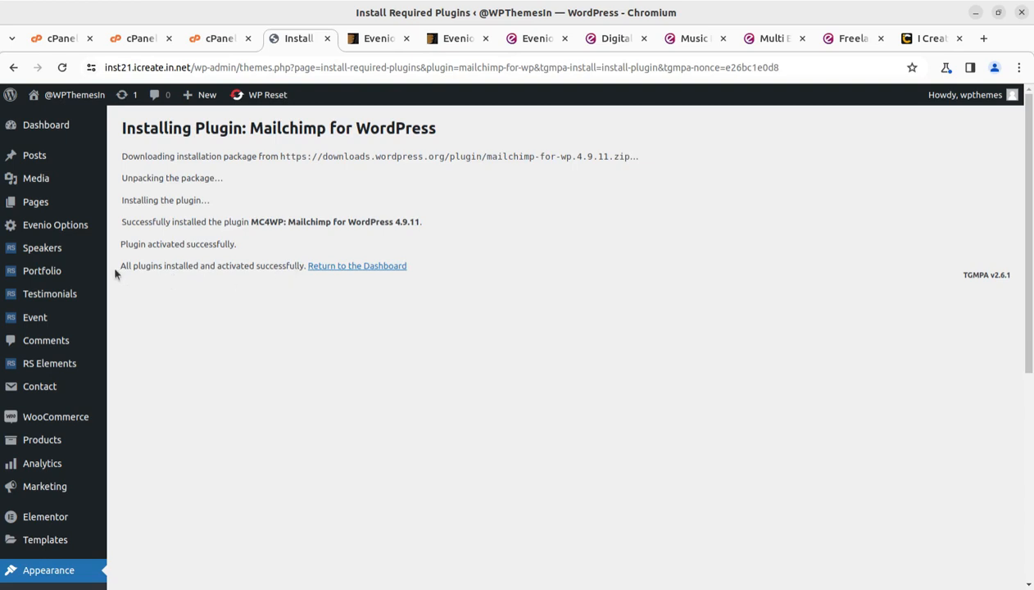
{"action": "left_click_drag", "start_coordinate": [120, 266], "coordinate": [270, 266]}
{"action": "left_click", "coordinate": [352, 267]}
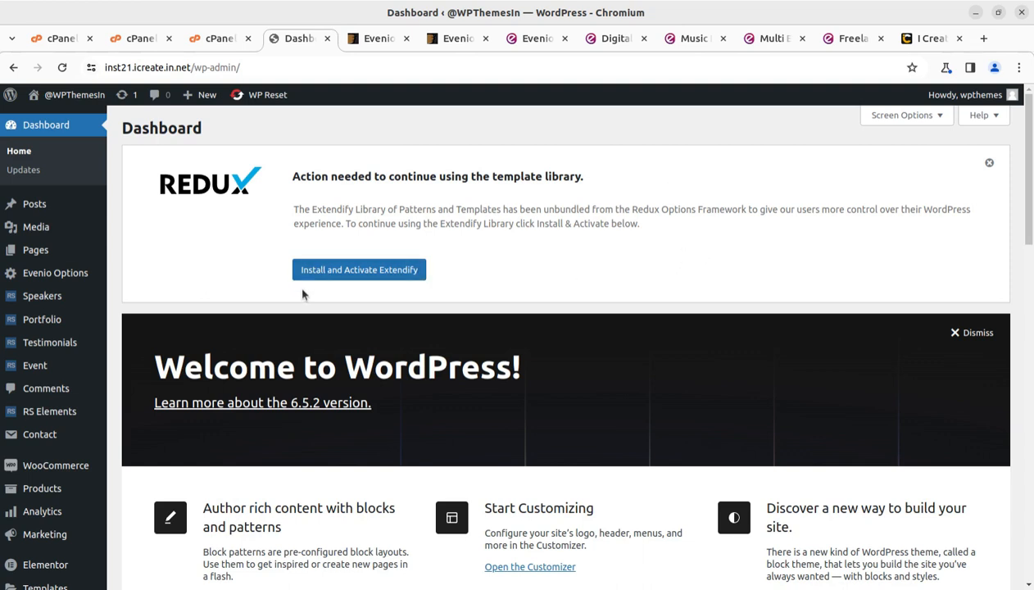
Step: Dismiss the Redux template library notice and look over the entries in the admin menu
{"action": "left_click", "coordinate": [990, 164]}
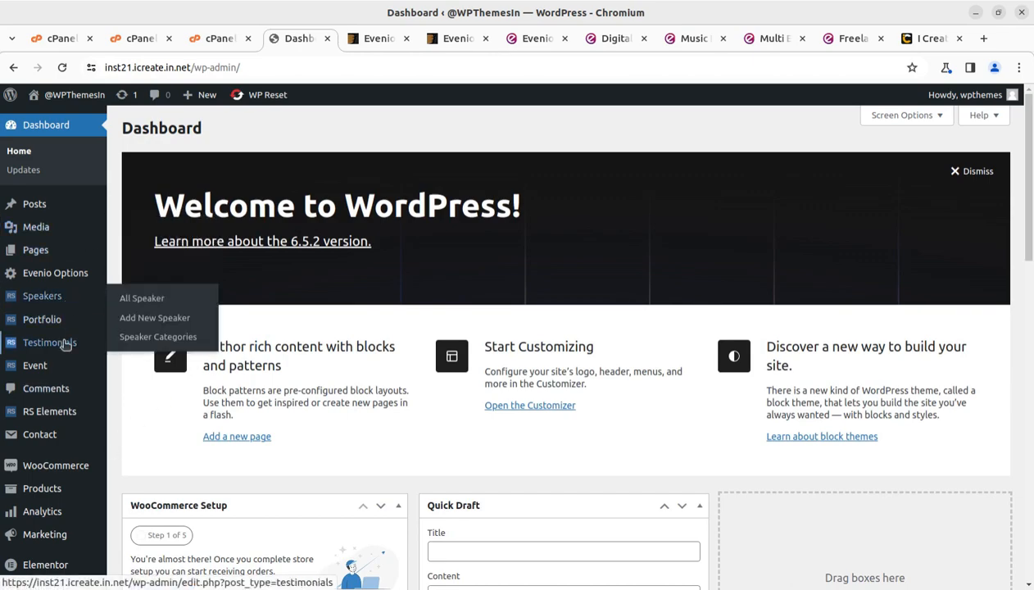
{"action": "scroll", "coordinate": [70, 441], "scroll_direction": "down", "scroll_amount": 4}
{"action": "scroll", "coordinate": [67, 433], "scroll_direction": "down", "scroll_amount": 5}
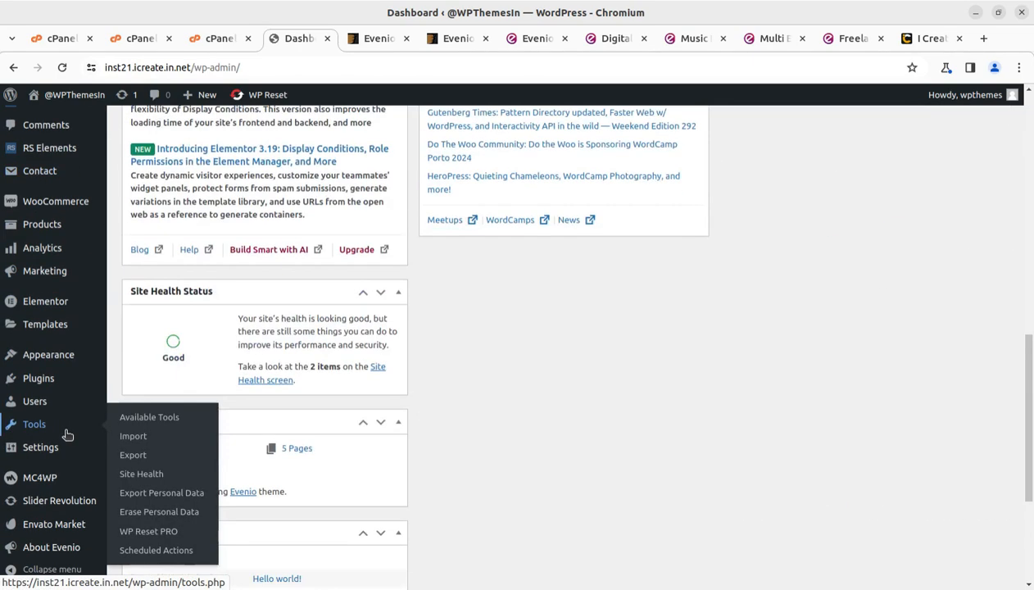
{"action": "scroll", "coordinate": [65, 536], "scroll_direction": "up", "scroll_amount": 5}
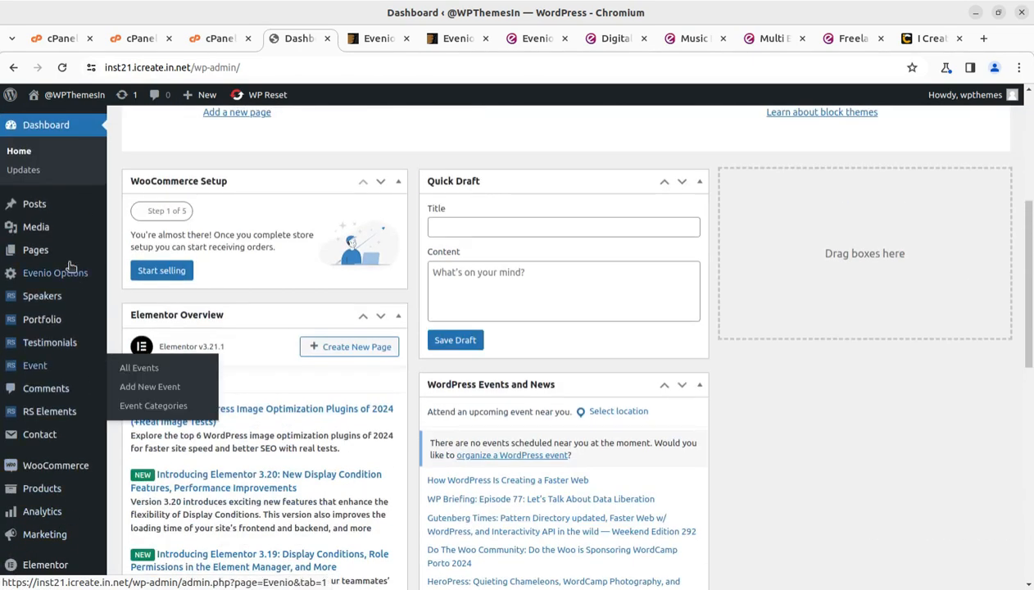
{"action": "mouse_move", "coordinate": [51, 273]}
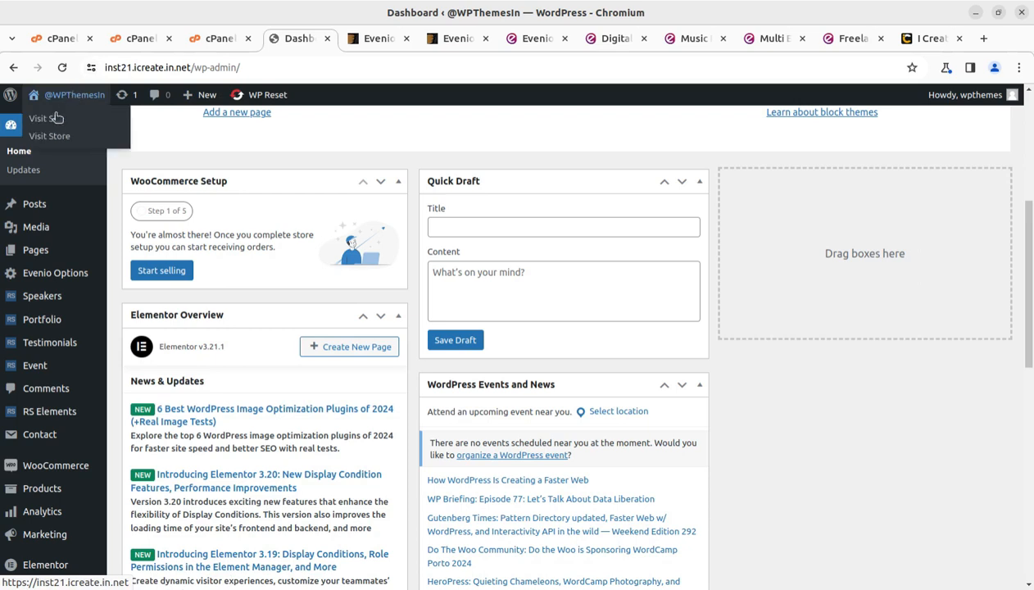
Step: Open the site's front page in a separate tab and examine how it looks before any demo content is imported
{"action": "middle_click", "coordinate": [52, 123]}
{"action": "left_click", "coordinate": [343, 39]}
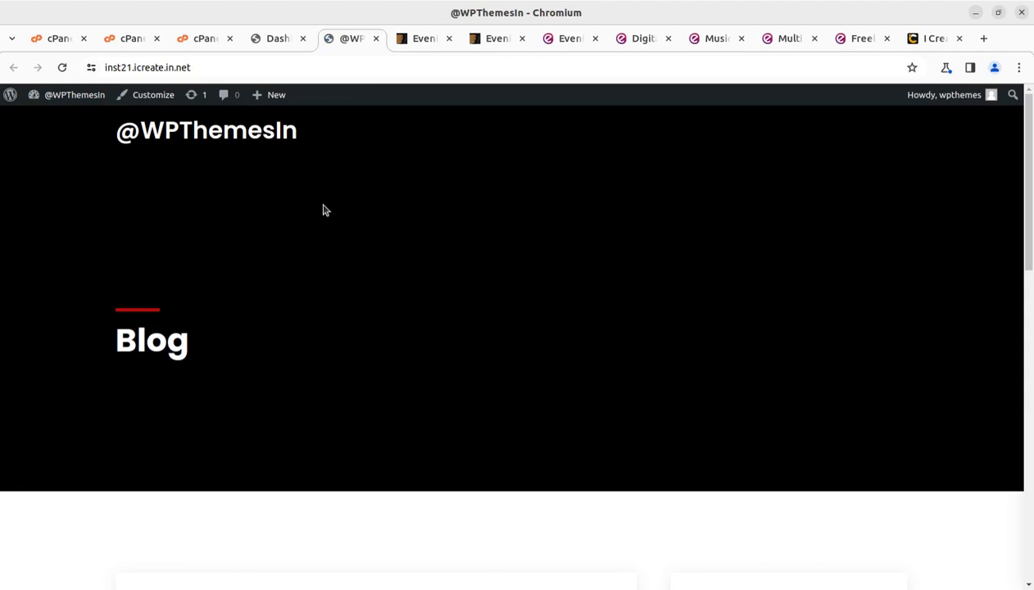
{"action": "scroll", "coordinate": [323, 211], "scroll_direction": "down", "scroll_amount": 7}
{"action": "scroll", "coordinate": [318, 200], "scroll_direction": "up", "scroll_amount": 4}
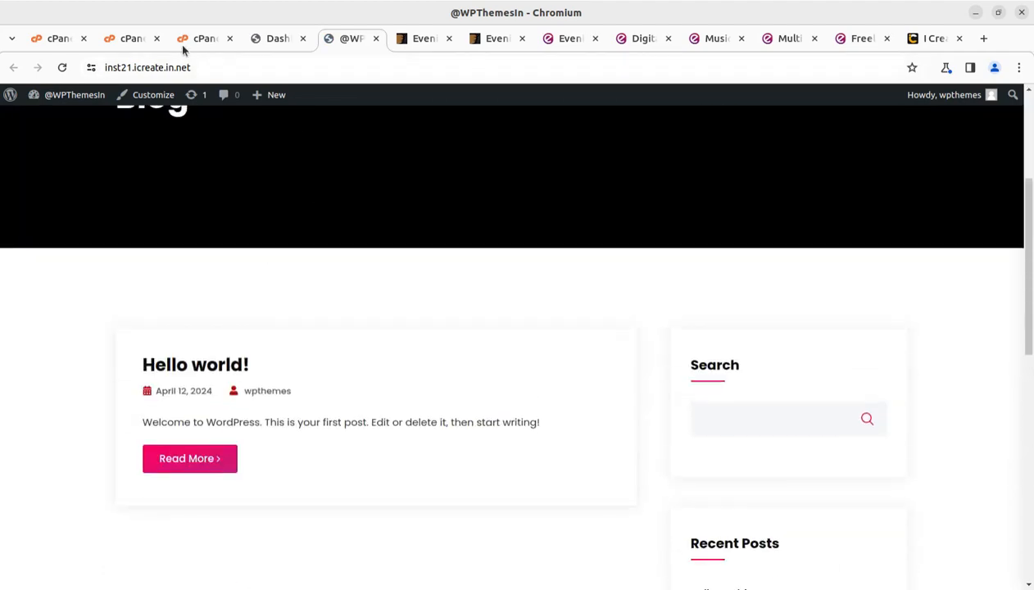
Step: Close the remaining themes folder file manager page, open the One Click Demo Import page for Evenio and review it
{"action": "left_click", "coordinate": [204, 40]}
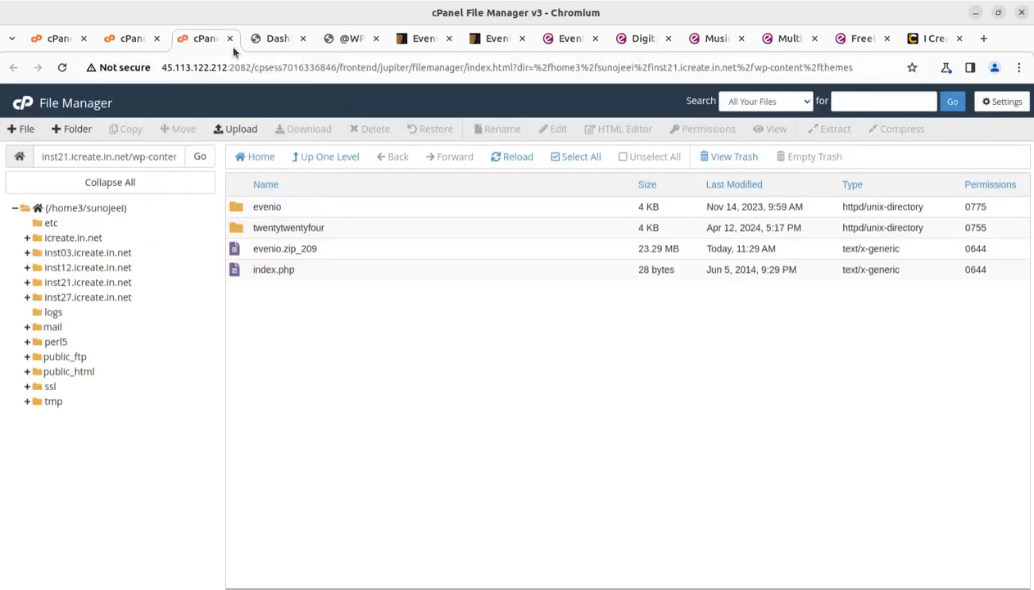
{"action": "left_click", "coordinate": [256, 39]}
{"action": "mouse_move", "coordinate": [71, 201]}
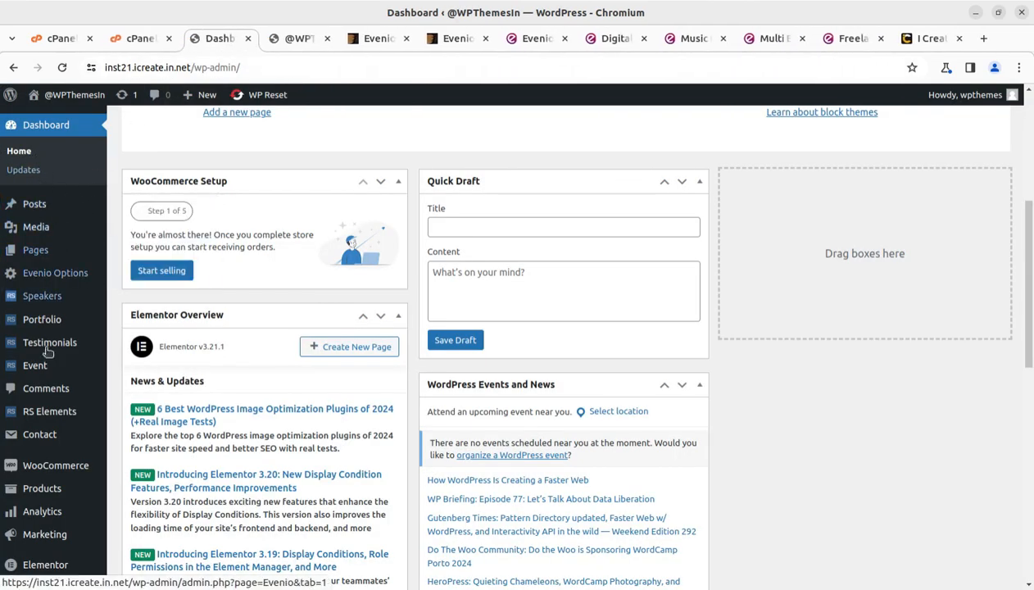
{"action": "mouse_move", "coordinate": [53, 469]}
{"action": "scroll", "coordinate": [37, 434], "scroll_direction": "down", "scroll_amount": 2}
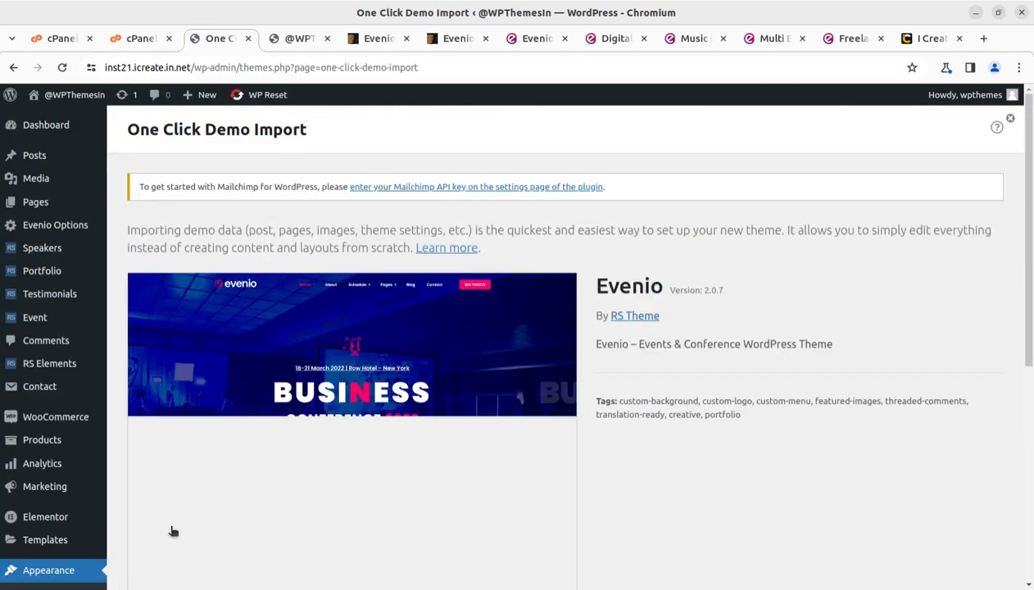
{"action": "scroll", "coordinate": [361, 369], "scroll_direction": "down", "scroll_amount": 5}
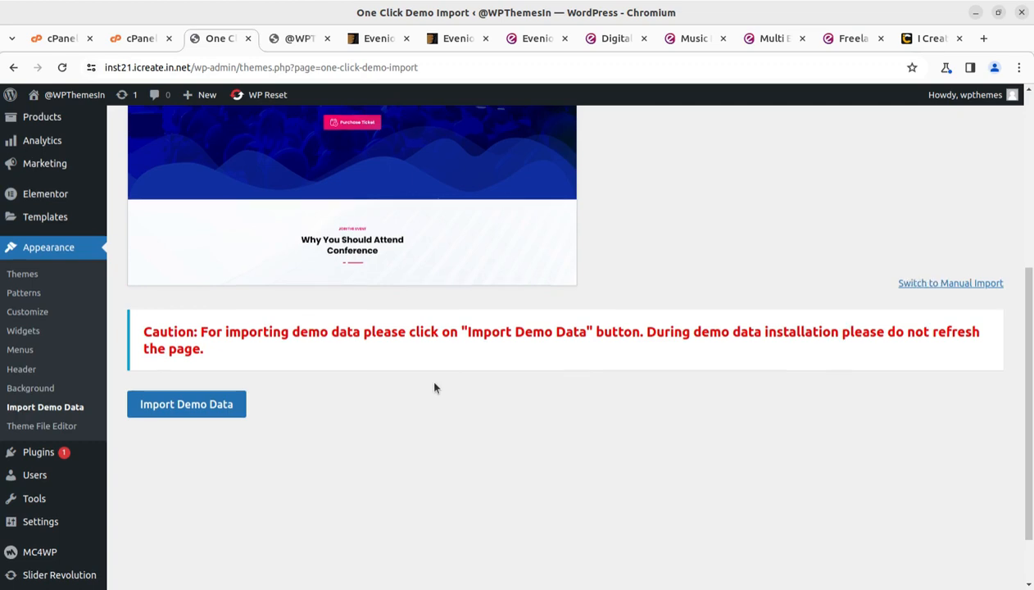
{"action": "scroll", "coordinate": [432, 385], "scroll_direction": "up", "scroll_amount": 3}
{"action": "scroll", "coordinate": [346, 447], "scroll_direction": "down", "scroll_amount": 2}
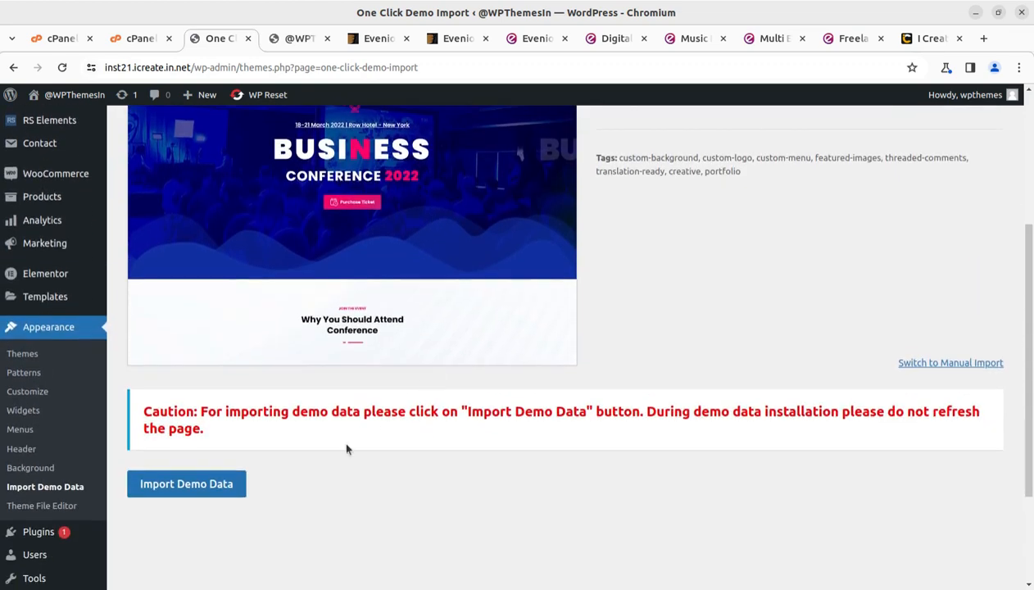
Step: Import the Evenio demo data without selecting WPForms, All in One SEO or MonsterInsights
{"action": "left_click", "coordinate": [209, 487]}
{"action": "scroll", "coordinate": [256, 392], "scroll_direction": "down", "scroll_amount": 3}
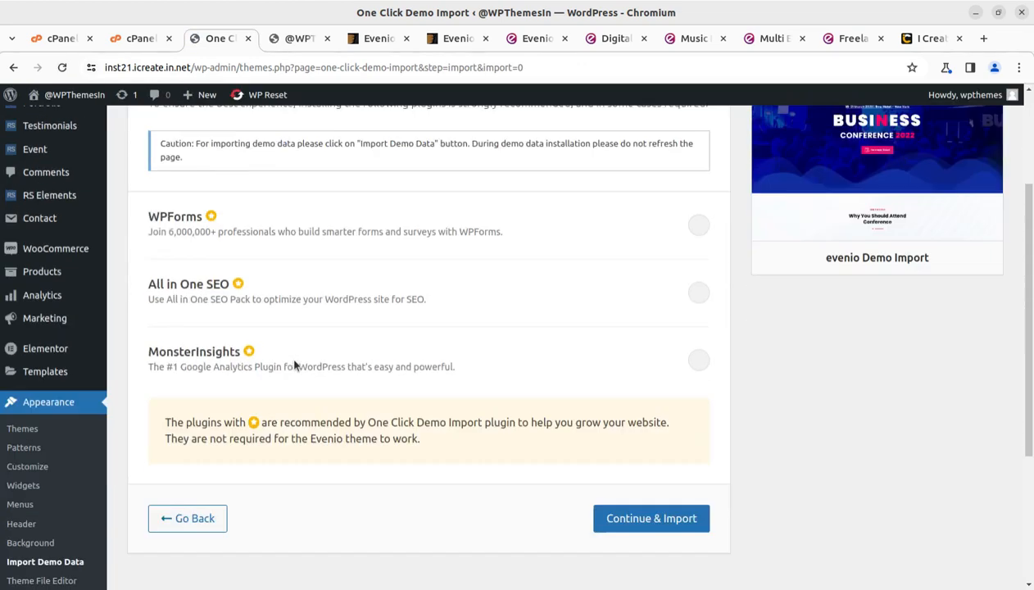
{"action": "scroll", "coordinate": [248, 316], "scroll_direction": "up", "scroll_amount": 3}
{"action": "scroll", "coordinate": [254, 287], "scroll_direction": "down", "scroll_amount": 3}
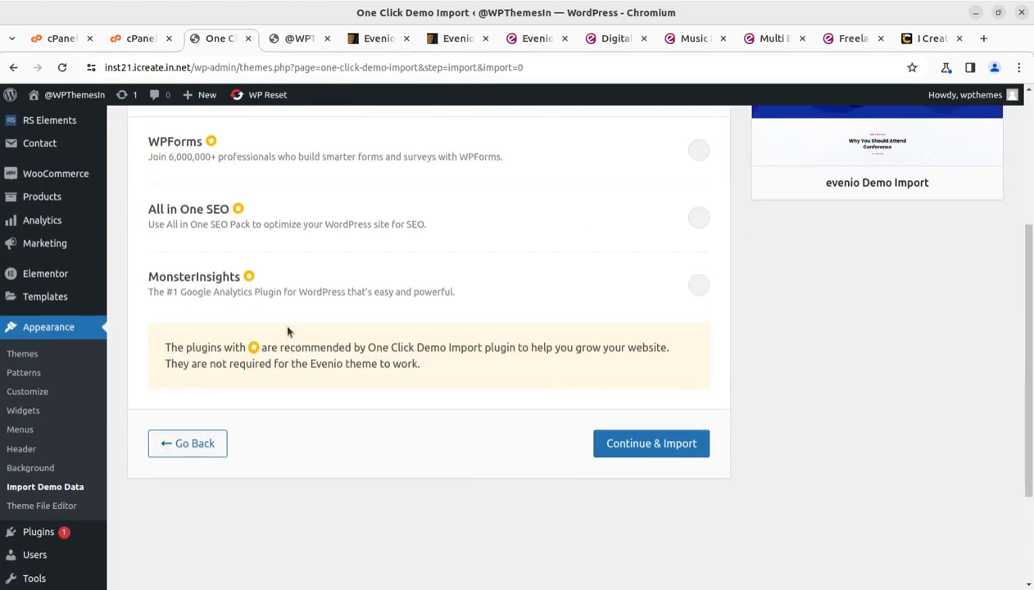
{"action": "left_click", "coordinate": [636, 444]}
{"action": "scroll", "coordinate": [589, 443], "scroll_direction": "up", "scroll_amount": 3}
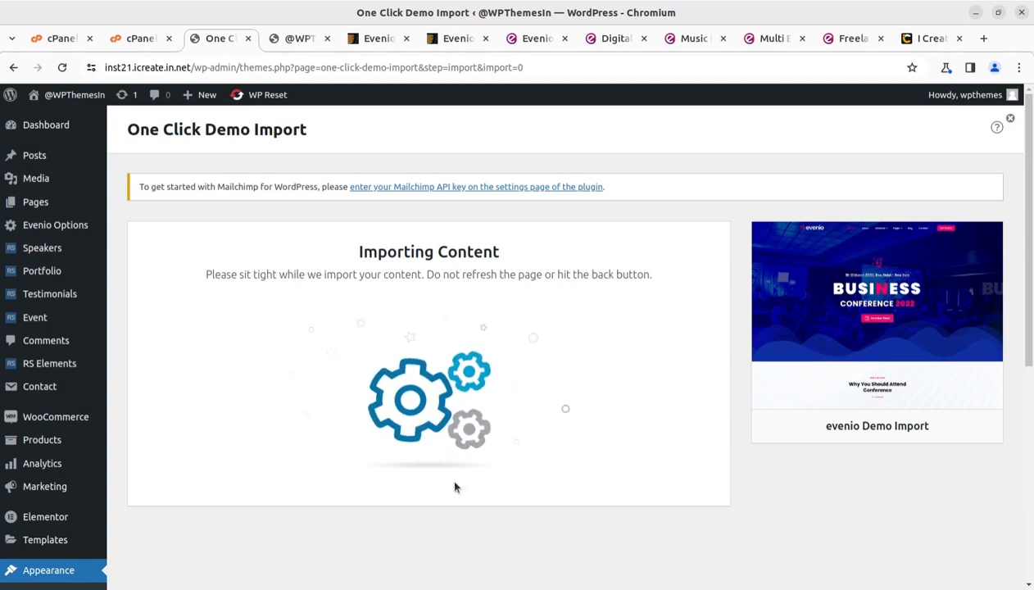
Step: Open the Media Library in a separate tab to check the imported files, and return to the running demo import
{"action": "mouse_move", "coordinate": [45, 180]}
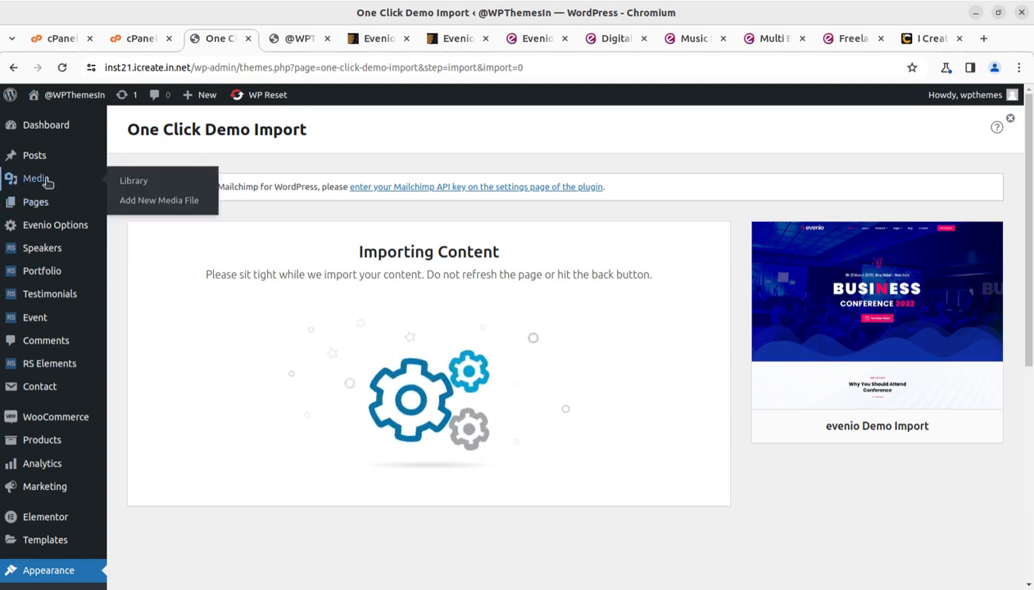
{"action": "middle_click", "coordinate": [133, 184]}
{"action": "left_click", "coordinate": [271, 39]}
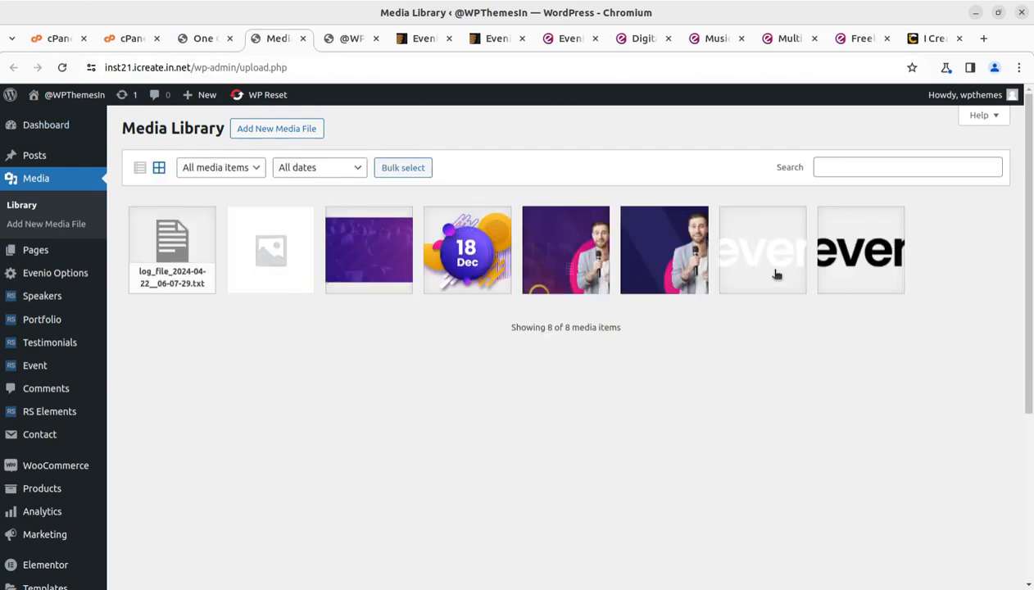
{"action": "left_click", "coordinate": [204, 39]}
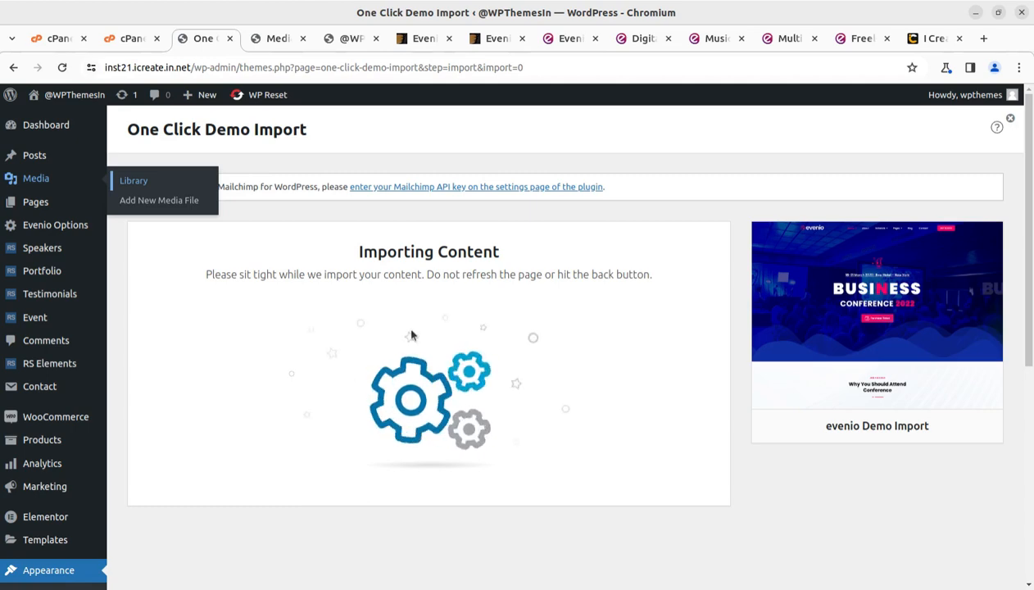
Step: Switch to the Evenio live demo, look through its multipage and one-page home variants, and open Digital Meetup OnePage
{"action": "left_click", "coordinate": [564, 38]}
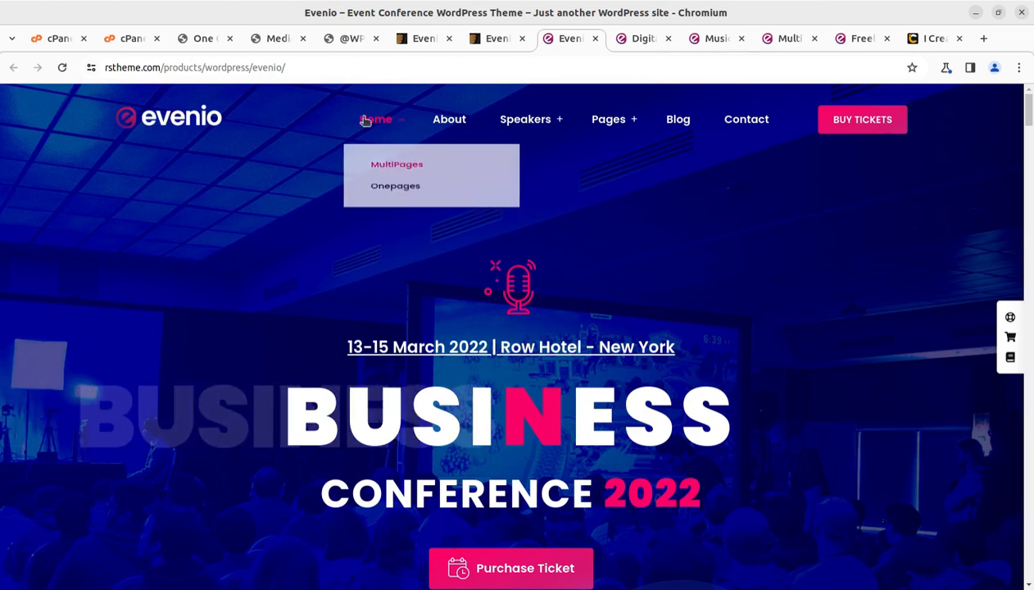
{"action": "mouse_move", "coordinate": [368, 115]}
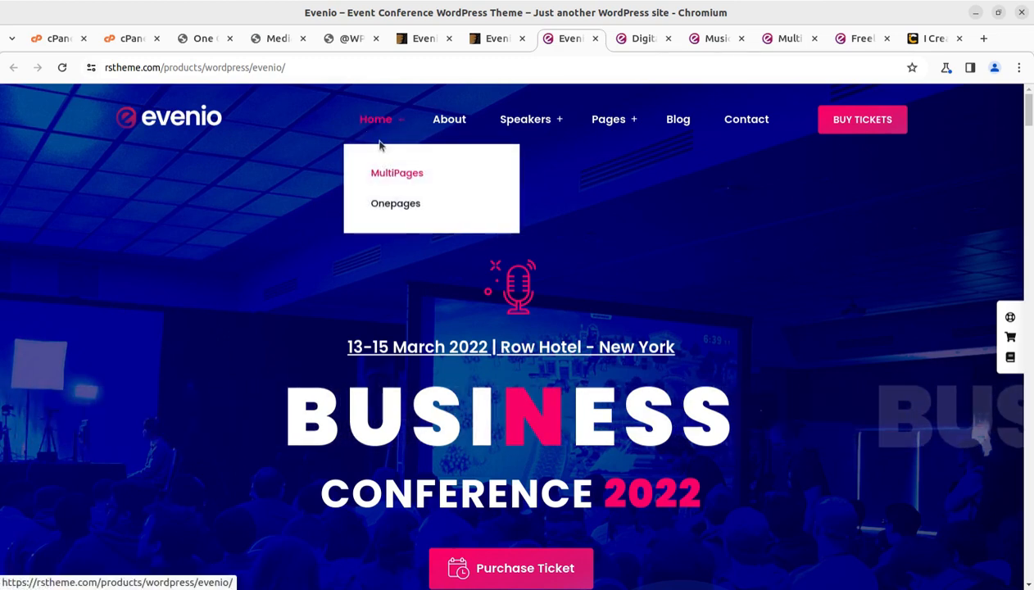
{"action": "mouse_move", "coordinate": [392, 190]}
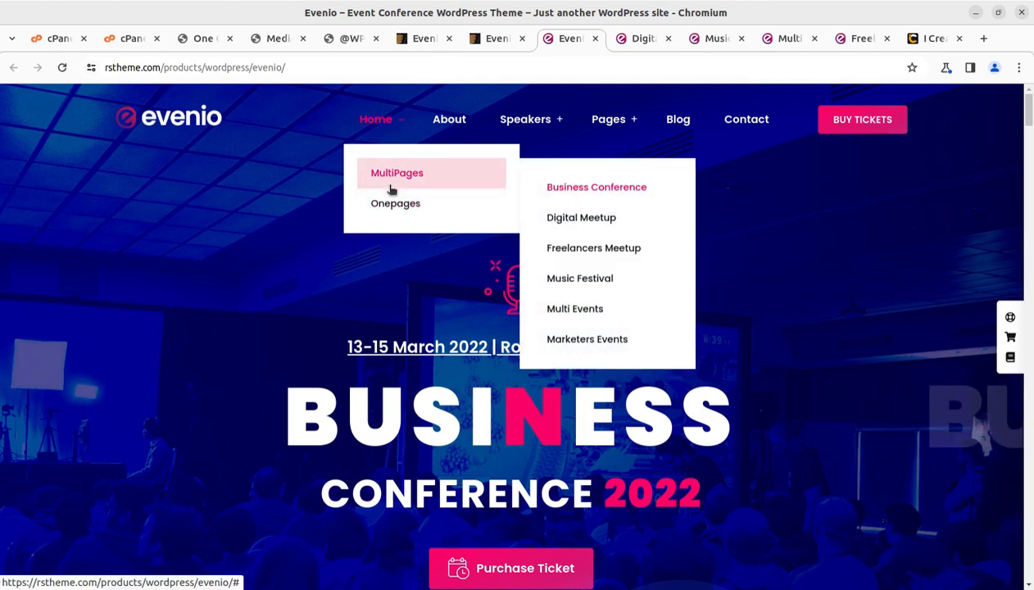
{"action": "mouse_move", "coordinate": [386, 210]}
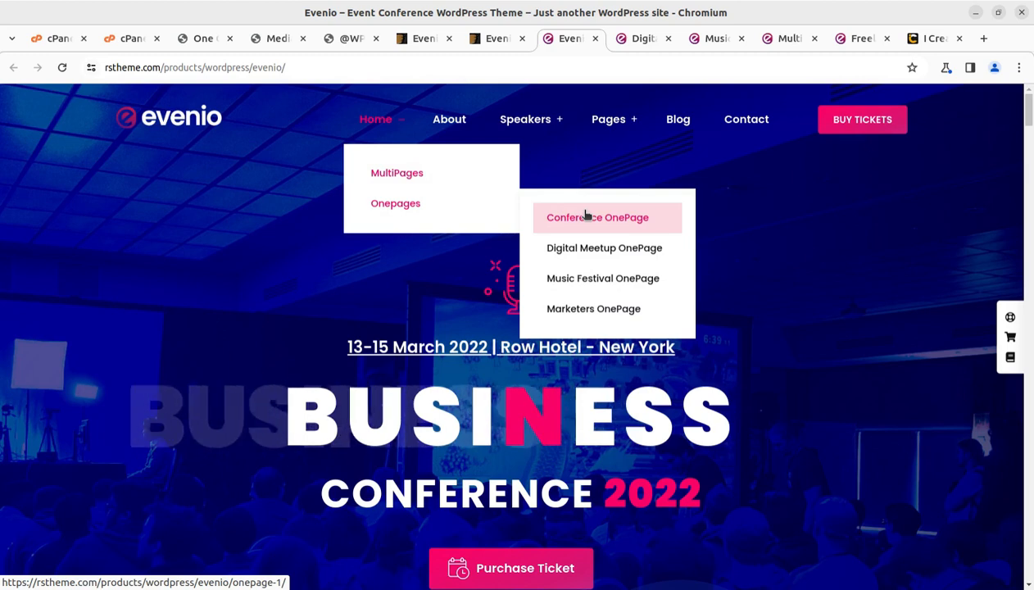
{"action": "left_click", "coordinate": [565, 256]}
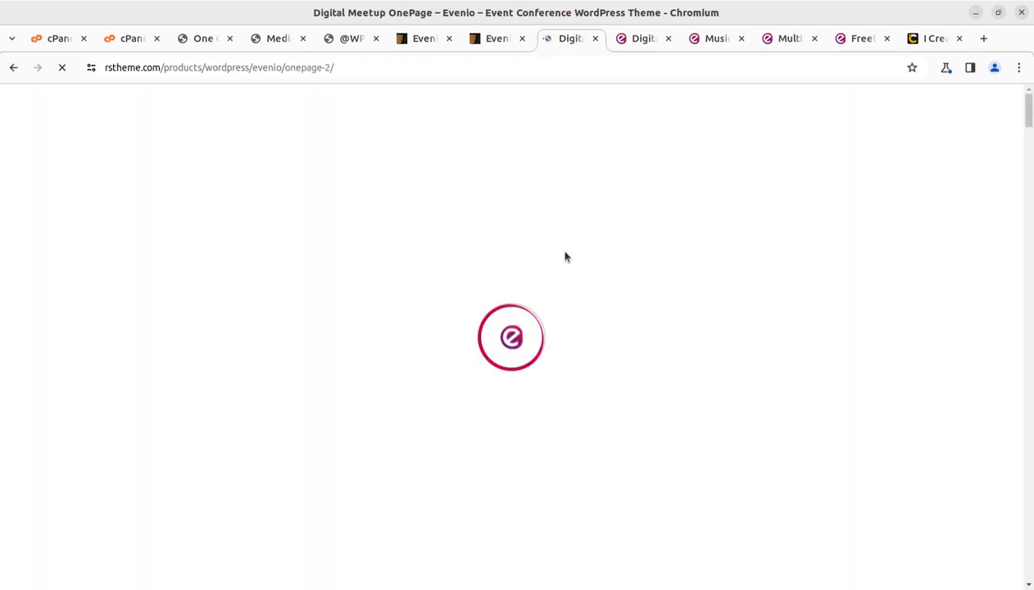
Step: Review the Digital Meetup OnePage demo down to its event schedule and compare the Day 1, Day 2 and Day 3 programmes
{"action": "scroll", "coordinate": [564, 256], "scroll_direction": "down", "scroll_amount": 7}
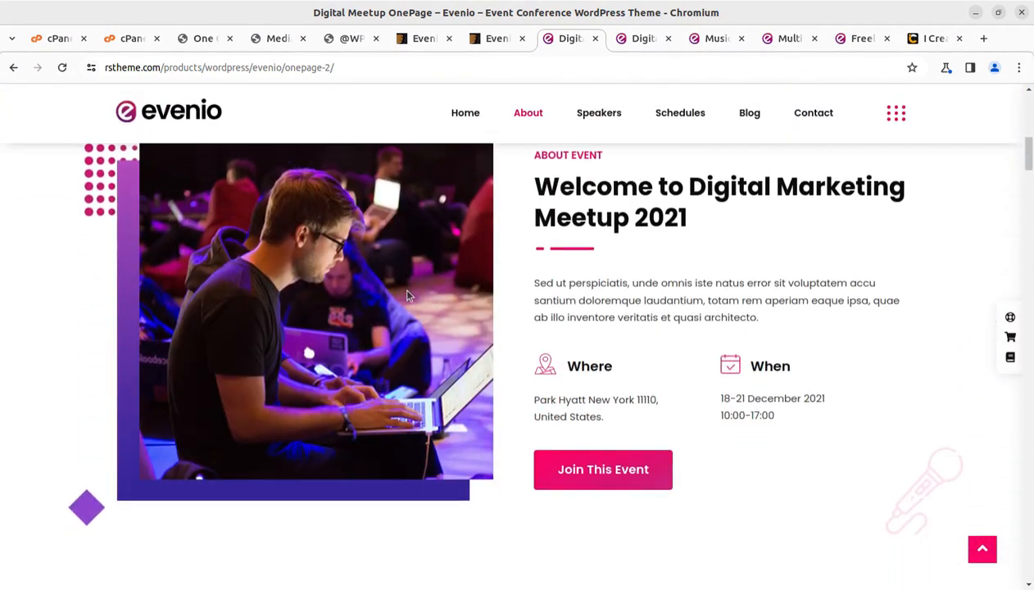
{"action": "scroll", "coordinate": [204, 296], "scroll_direction": "down", "scroll_amount": 6}
{"action": "scroll", "coordinate": [231, 291], "scroll_direction": "down", "scroll_amount": 10}
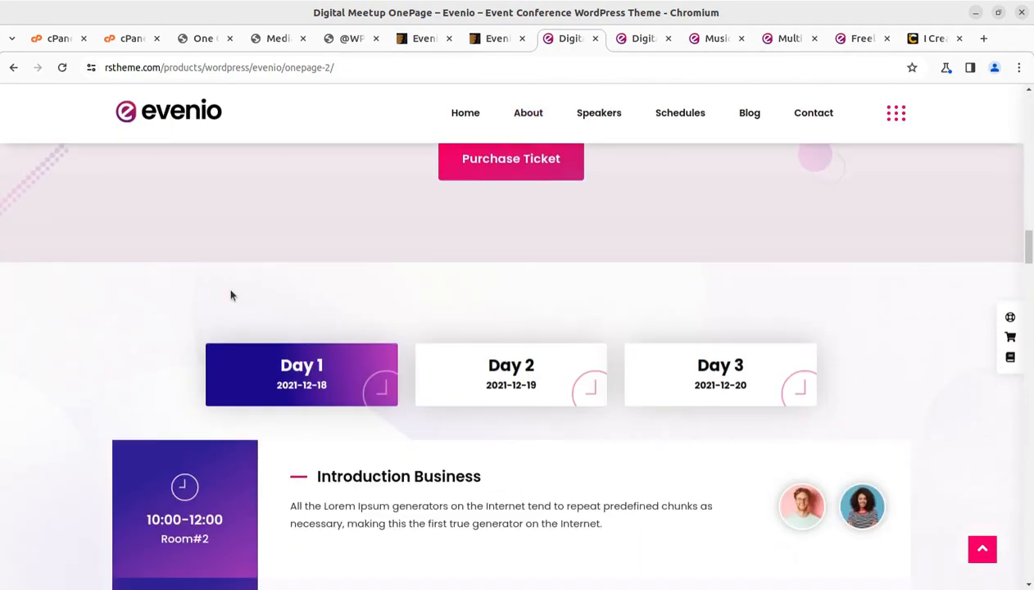
{"action": "left_click", "coordinate": [460, 373]}
{"action": "left_click", "coordinate": [693, 385]}
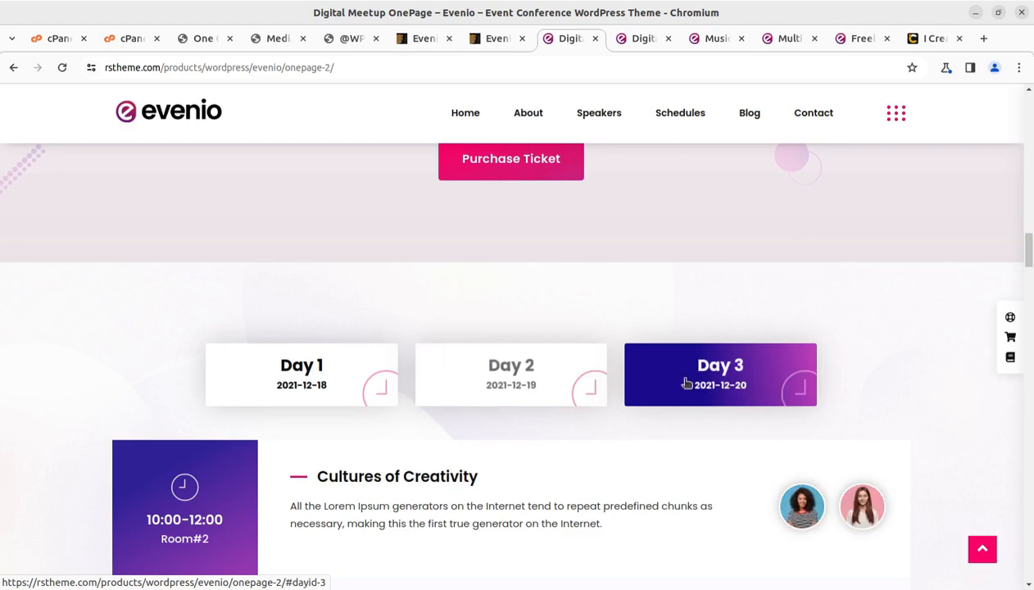
{"action": "left_click", "coordinate": [551, 385]}
{"action": "left_click", "coordinate": [346, 383]}
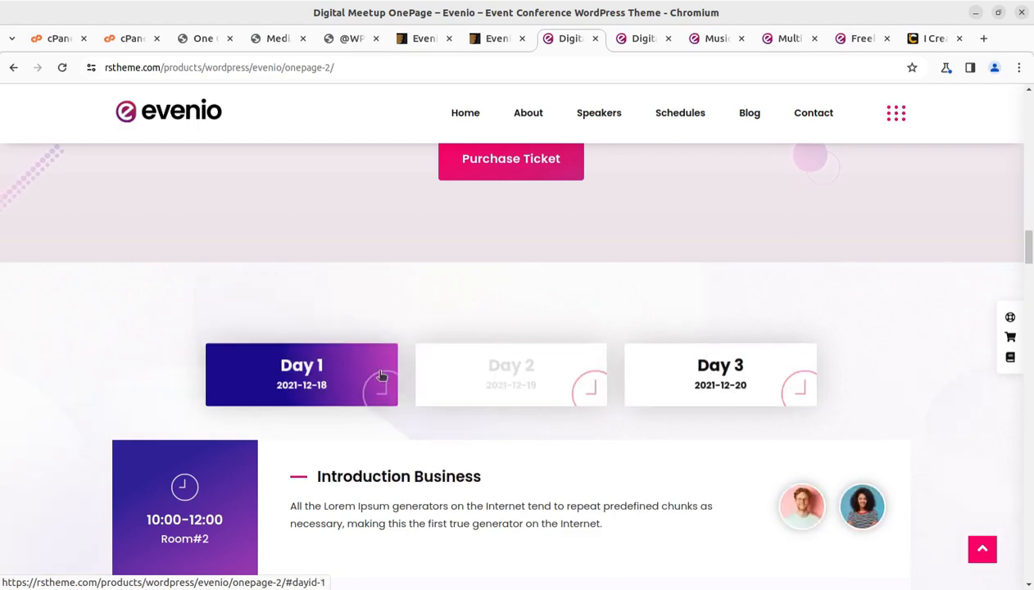
{"action": "left_click", "coordinate": [522, 388]}
{"action": "left_click", "coordinate": [779, 384]}
Step: Examine the rest of the one-page demo, from the speakers and ticket passes through sponsors and hotels to the newsletter and footer
{"action": "scroll", "coordinate": [528, 369], "scroll_direction": "down", "scroll_amount": 10}
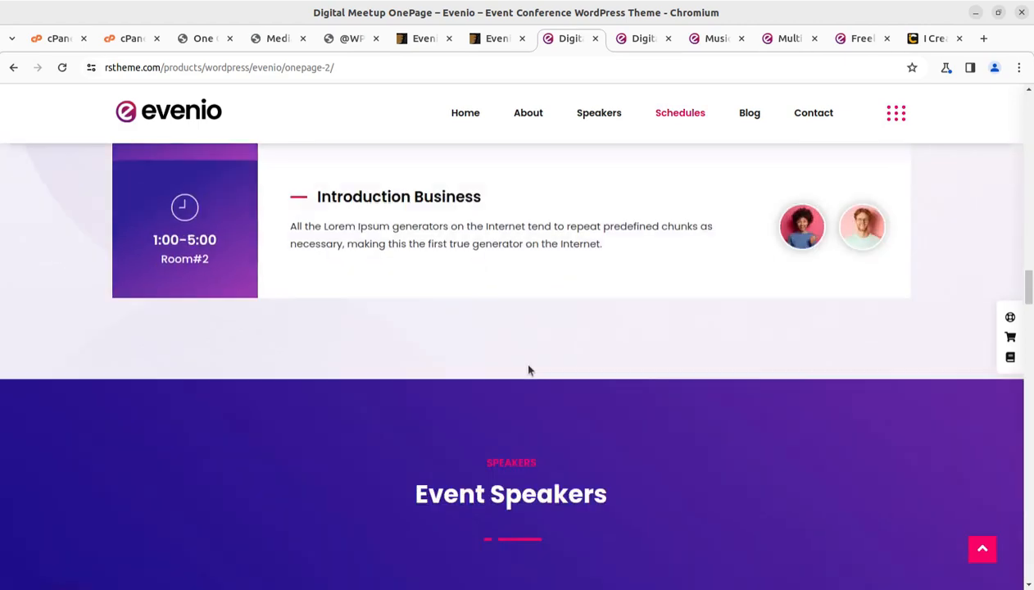
{"action": "scroll", "coordinate": [528, 371], "scroll_direction": "down", "scroll_amount": 10}
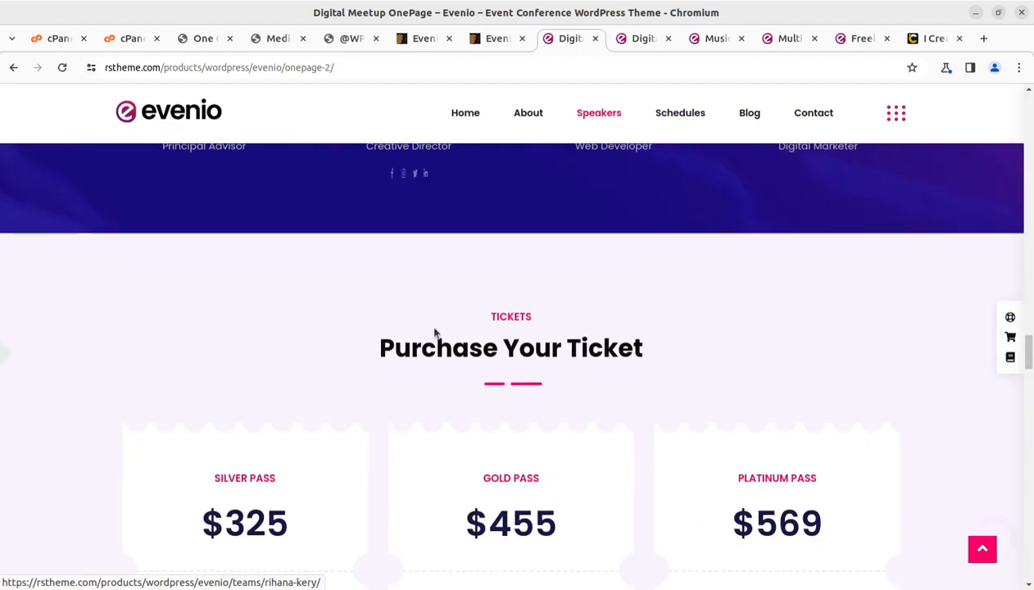
{"action": "scroll", "coordinate": [476, 351], "scroll_direction": "down", "scroll_amount": 7}
{"action": "scroll", "coordinate": [442, 354], "scroll_direction": "up", "scroll_amount": 3}
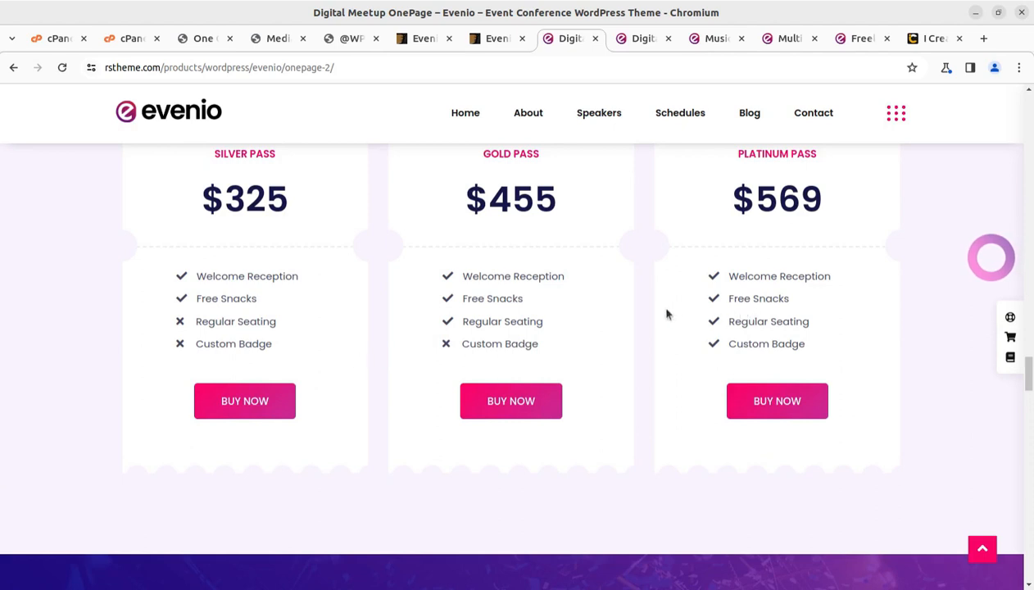
{"action": "scroll", "coordinate": [644, 303], "scroll_direction": "down", "scroll_amount": 2}
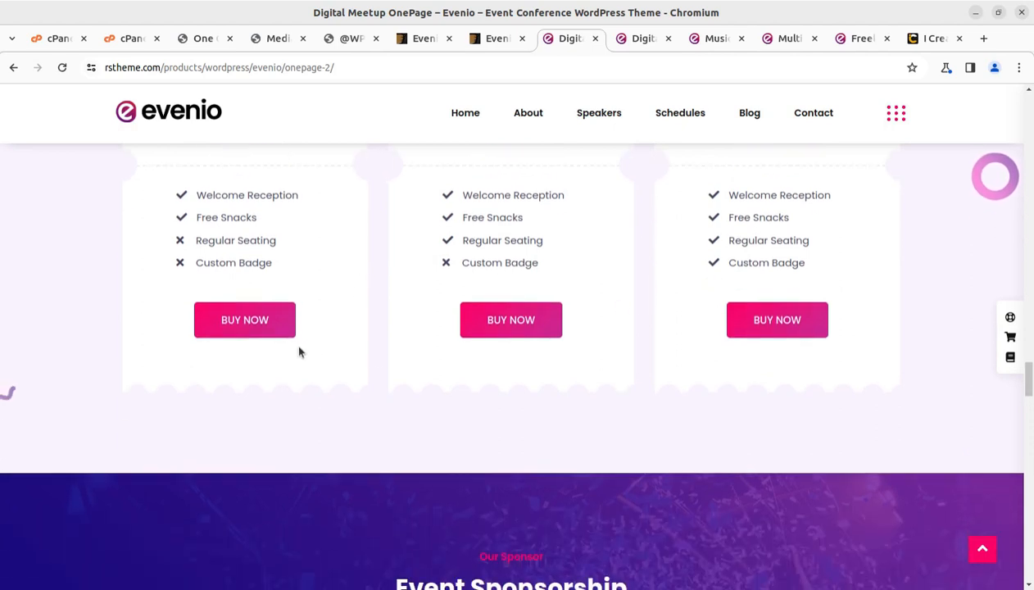
{"action": "scroll", "coordinate": [449, 346], "scroll_direction": "down", "scroll_amount": 3}
{"action": "scroll", "coordinate": [450, 343], "scroll_direction": "down", "scroll_amount": 11}
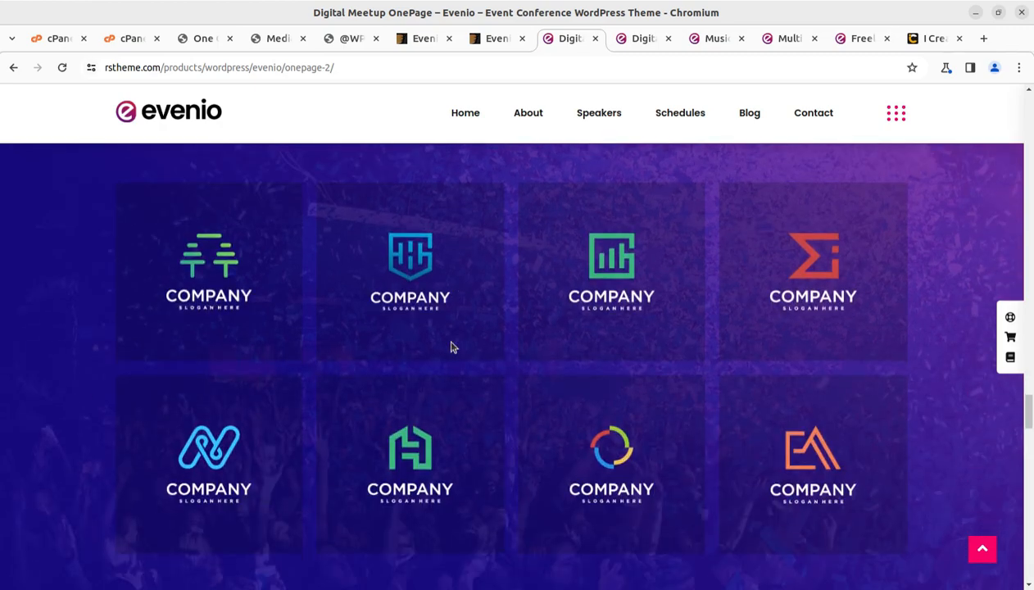
{"action": "scroll", "coordinate": [450, 346], "scroll_direction": "down", "scroll_amount": 15}
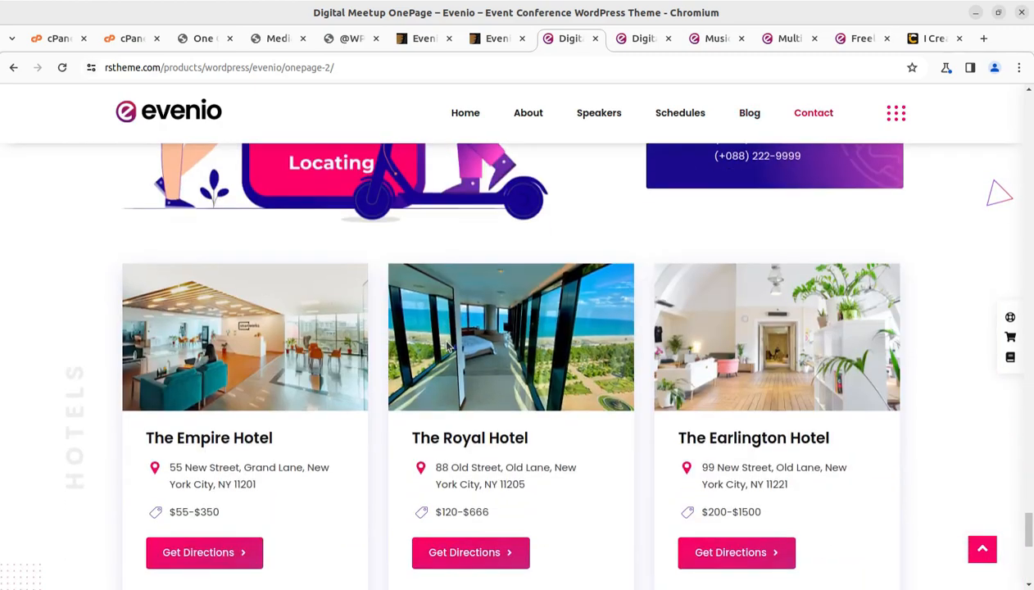
{"action": "scroll", "coordinate": [447, 347], "scroll_direction": "down", "scroll_amount": 4}
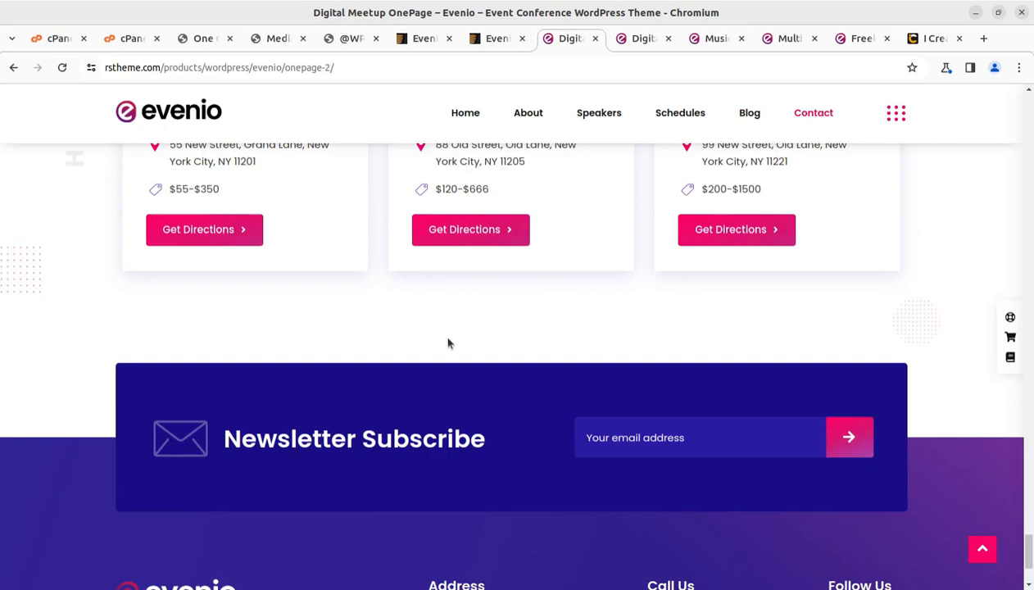
{"action": "scroll", "coordinate": [448, 345], "scroll_direction": "down", "scroll_amount": 2}
Step: View and close the demo's slide-out contact information, and review the one-page layout back up to its opening banner
{"action": "scroll", "coordinate": [448, 344], "scroll_direction": "up", "scroll_amount": 20}
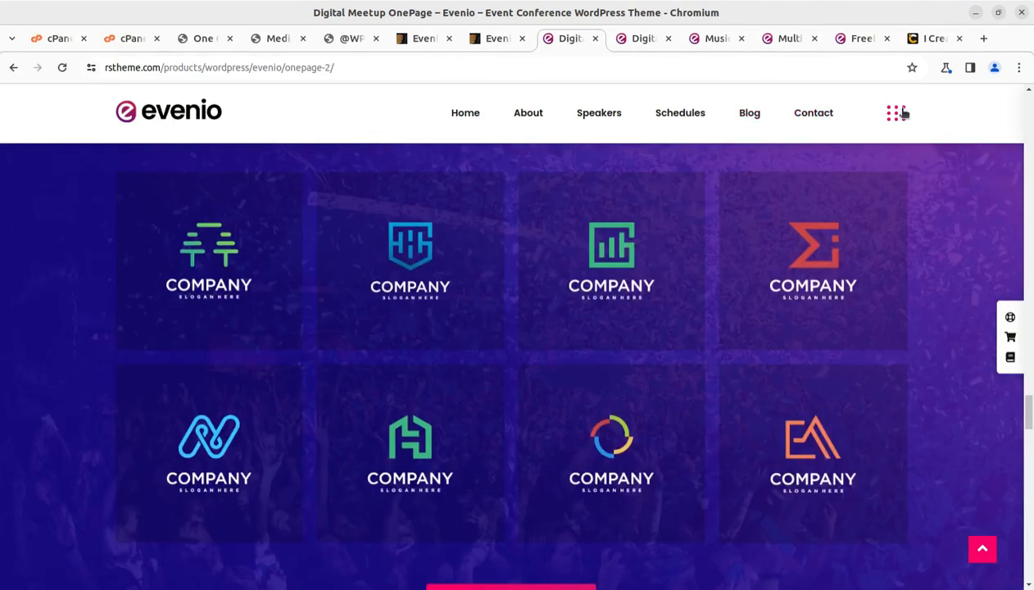
{"action": "left_click", "coordinate": [900, 113]}
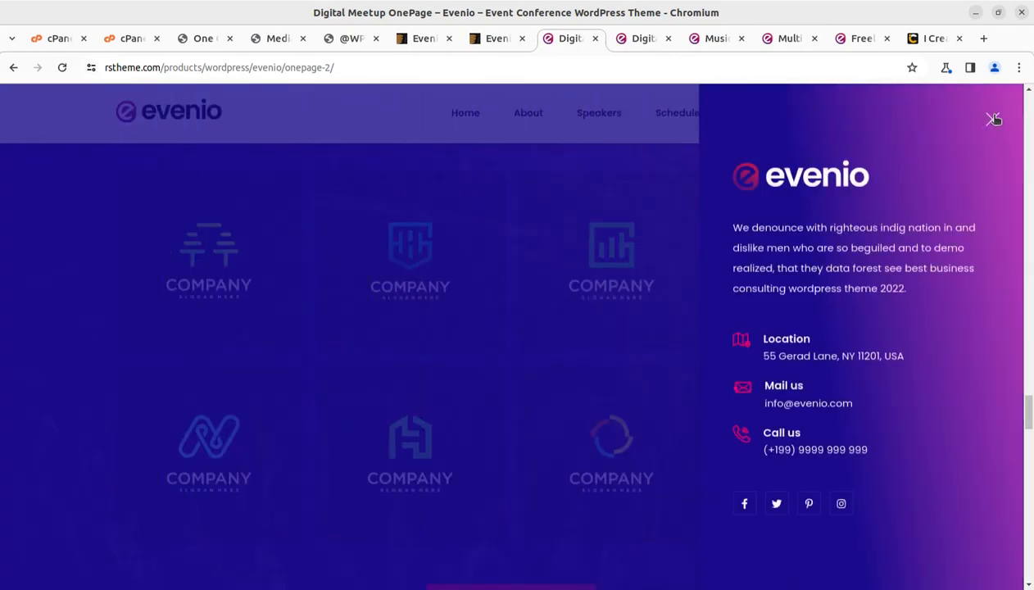
{"action": "left_click", "coordinate": [994, 120]}
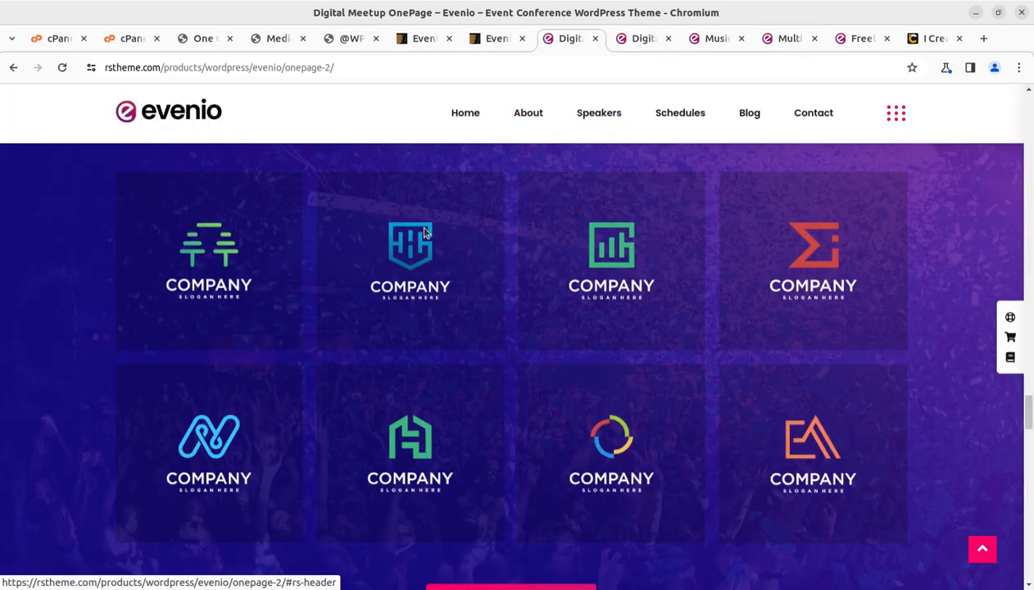
{"action": "scroll", "coordinate": [431, 271], "scroll_direction": "up", "scroll_amount": 10}
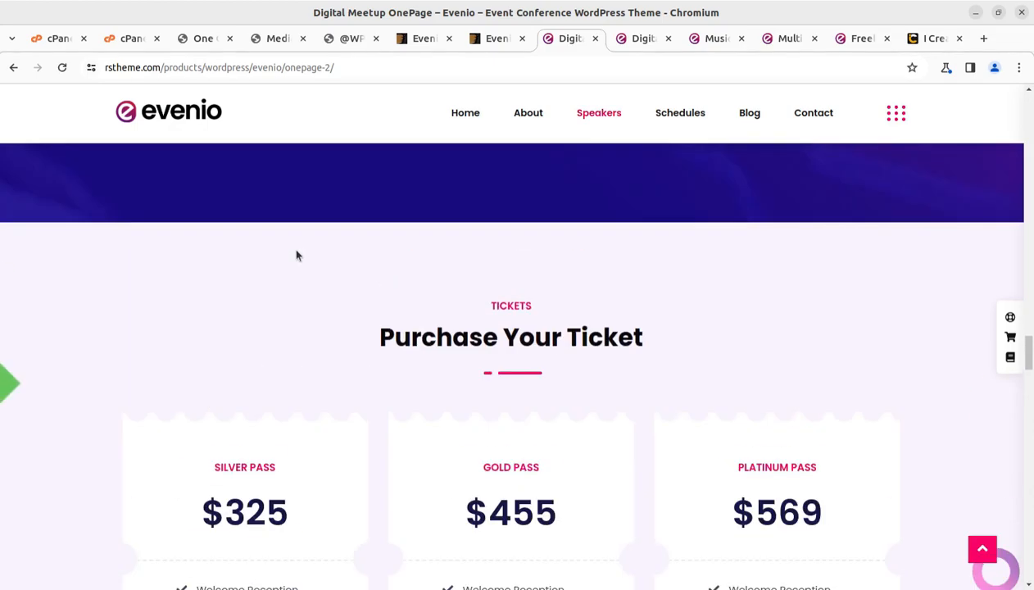
{"action": "scroll", "coordinate": [296, 255], "scroll_direction": "up", "scroll_amount": 10}
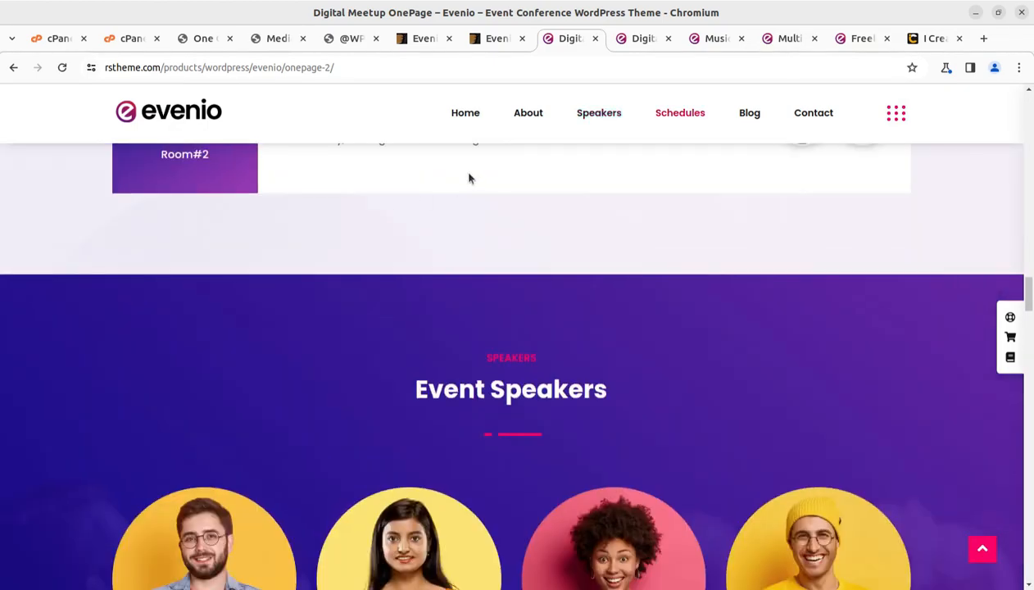
{"action": "scroll", "coordinate": [469, 178], "scroll_direction": "up", "scroll_amount": 15}
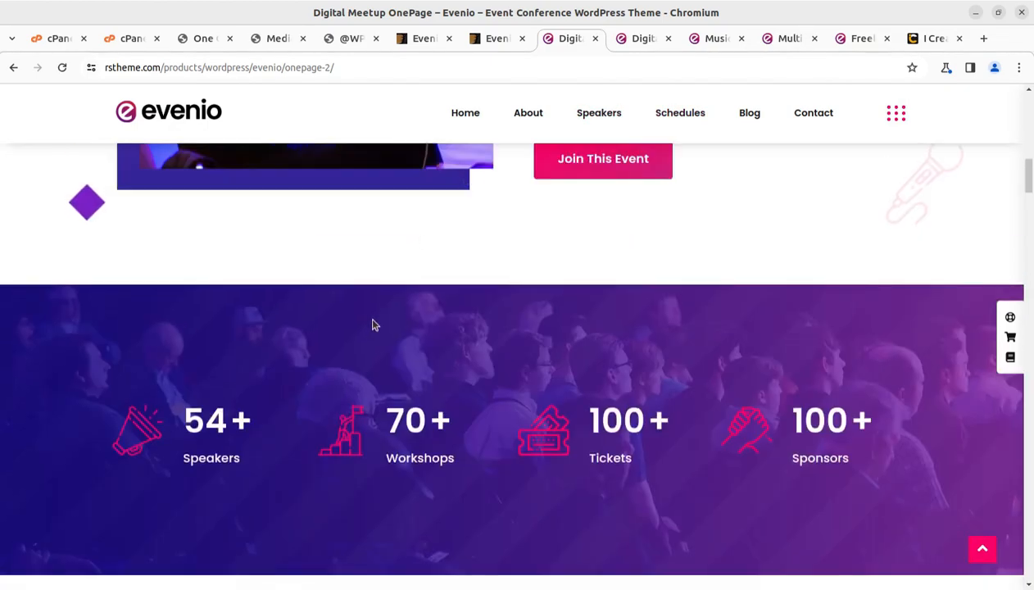
{"action": "scroll", "coordinate": [369, 324], "scroll_direction": "up", "scroll_amount": 10}
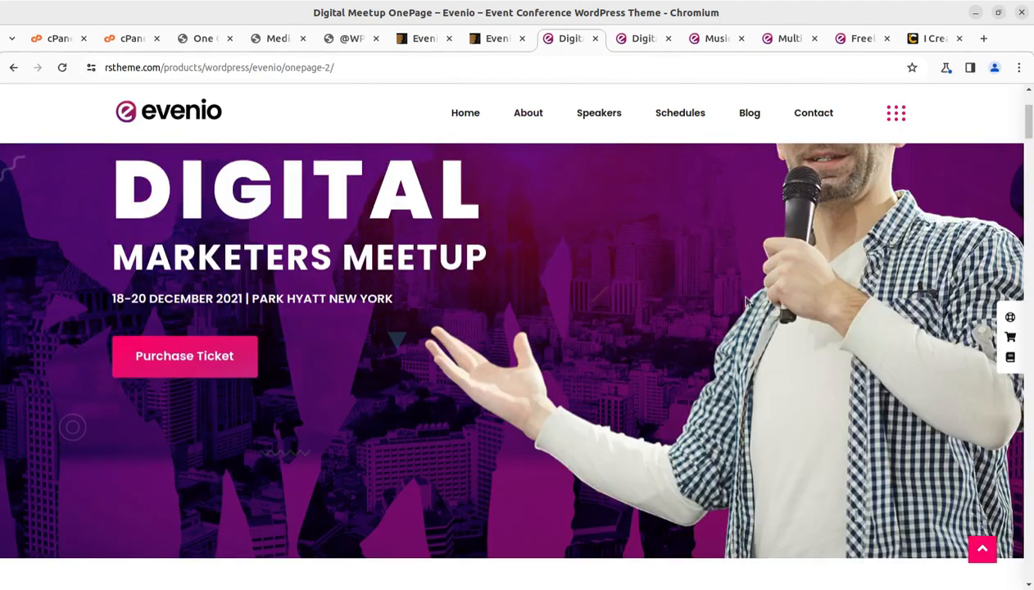
{"action": "scroll", "coordinate": [744, 304], "scroll_direction": "up", "scroll_amount": 3}
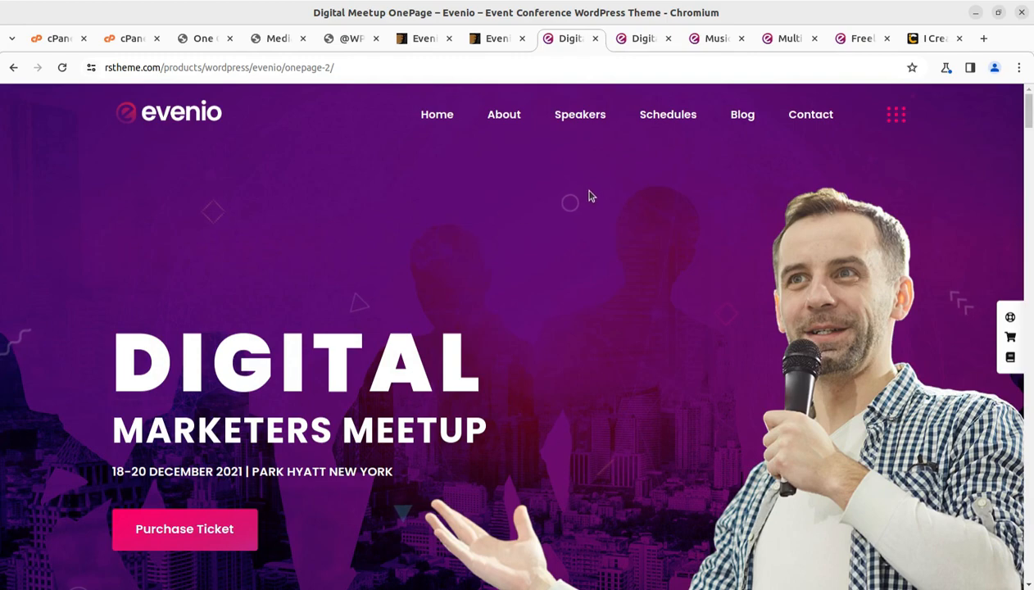
Step: Look at Evenio's ThemeForest item page with its licence price, and view the i-Create website's home page
{"action": "left_click", "coordinate": [421, 39]}
{"action": "scroll", "coordinate": [525, 344], "scroll_direction": "up", "scroll_amount": 3}
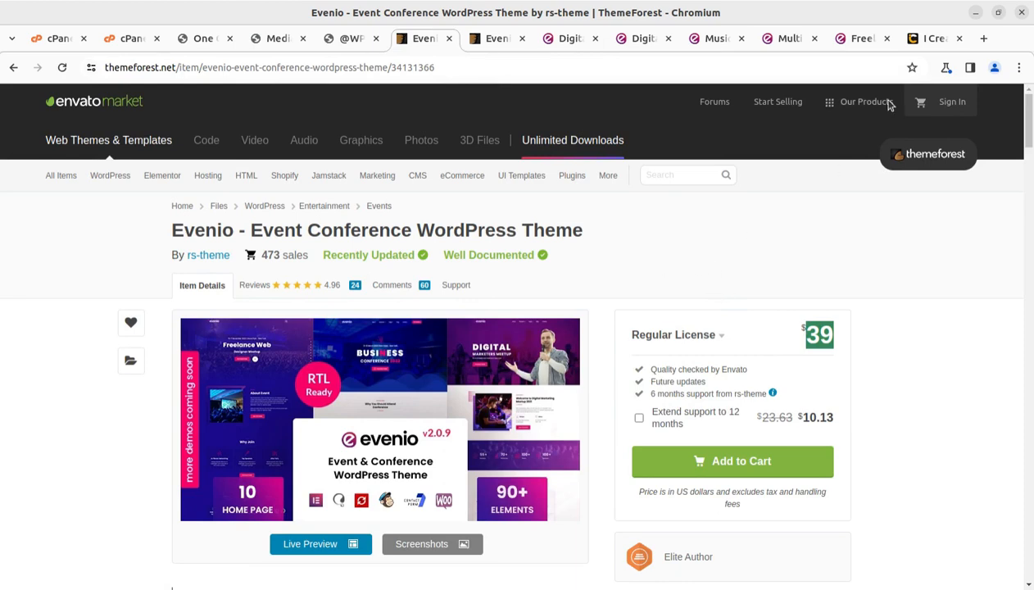
{"action": "left_click", "coordinate": [918, 46]}
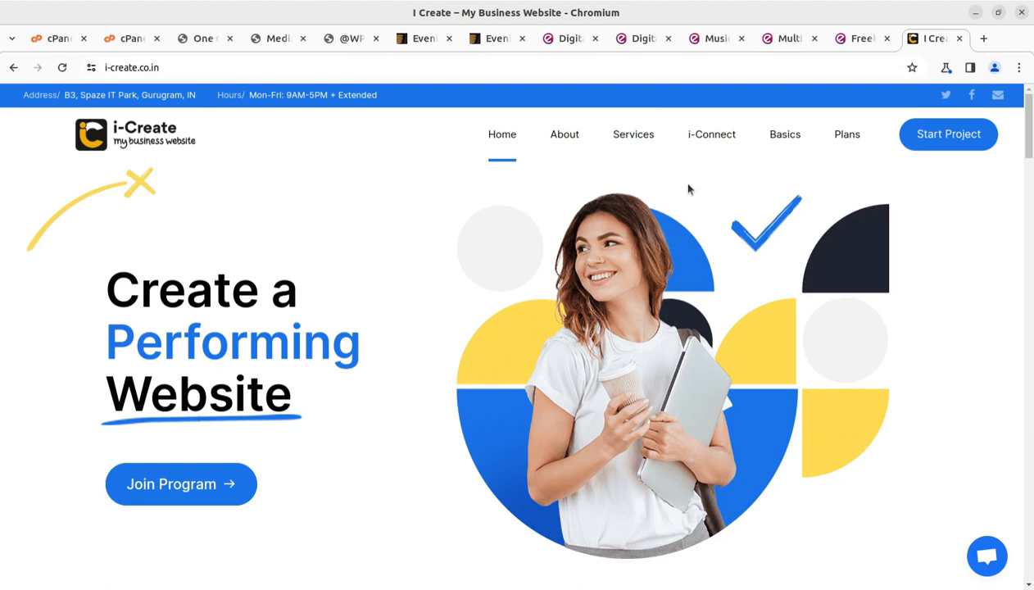
{"action": "mouse_move", "coordinate": [729, 137]}
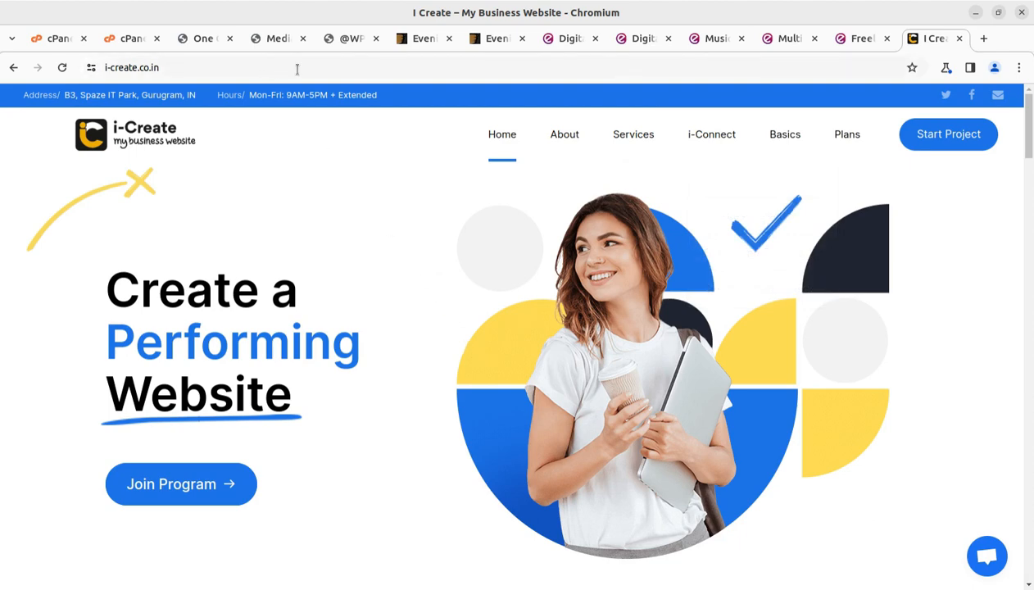
Step: Return to Evenio's ThemeForest preview and review all the home page designs in its Demos section
{"action": "left_click", "coordinate": [412, 46]}
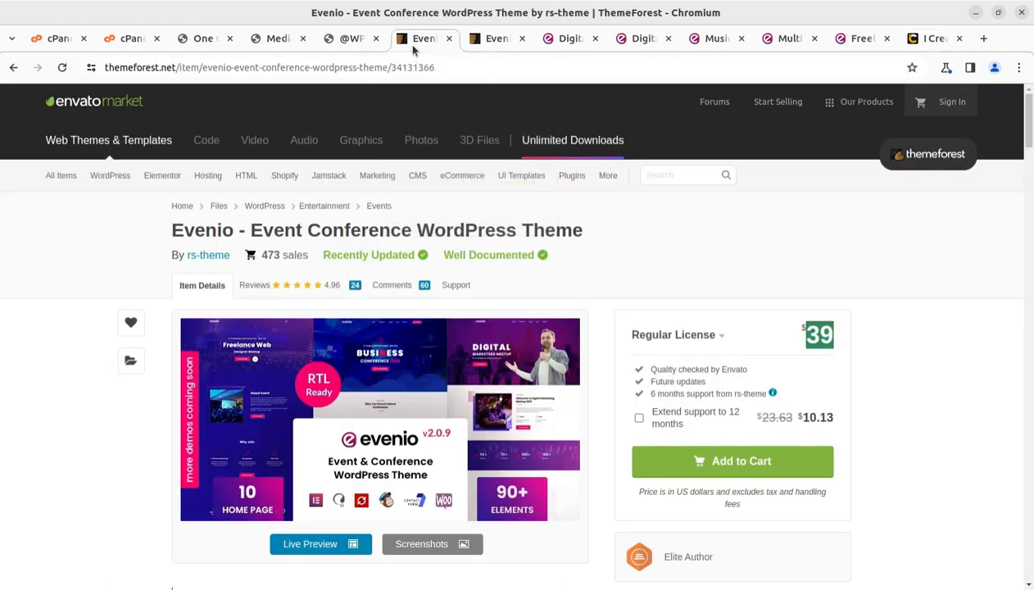
{"action": "left_click", "coordinate": [491, 46]}
{"action": "scroll", "coordinate": [323, 278], "scroll_direction": "up", "scroll_amount": 10}
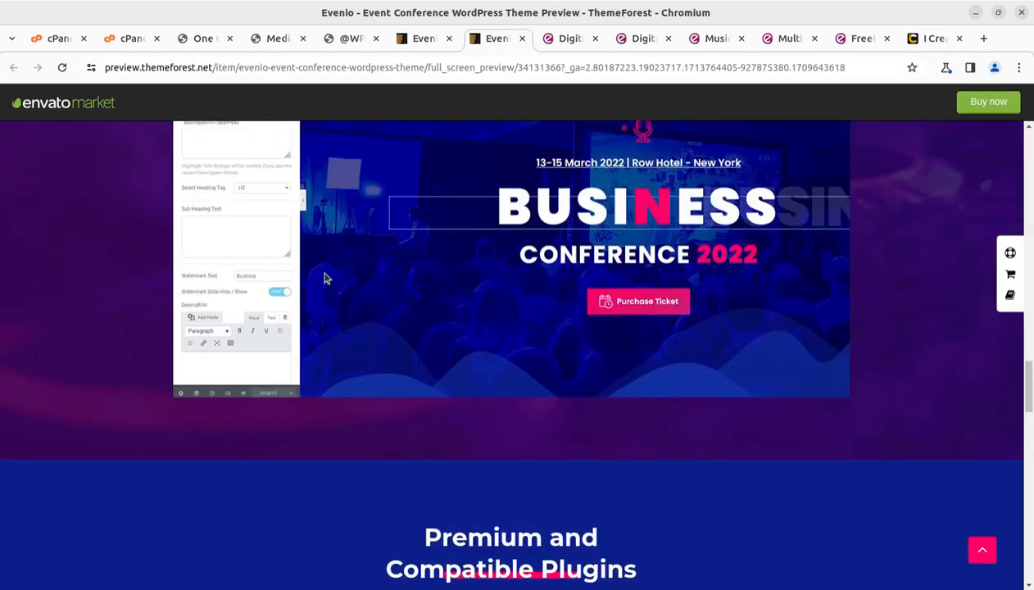
{"action": "scroll", "coordinate": [325, 279], "scroll_direction": "up", "scroll_amount": 15}
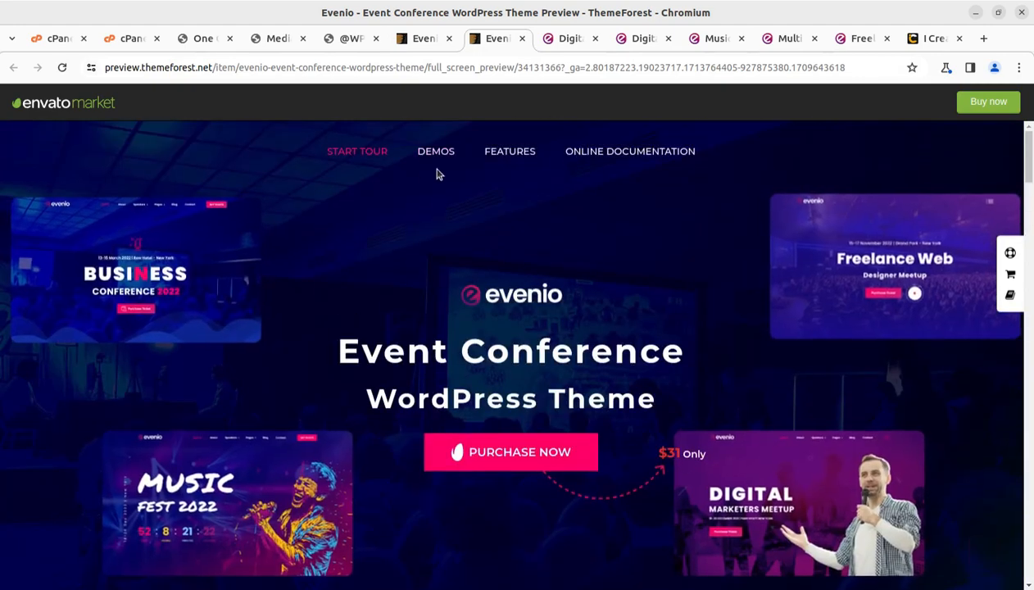
{"action": "left_click", "coordinate": [444, 158]}
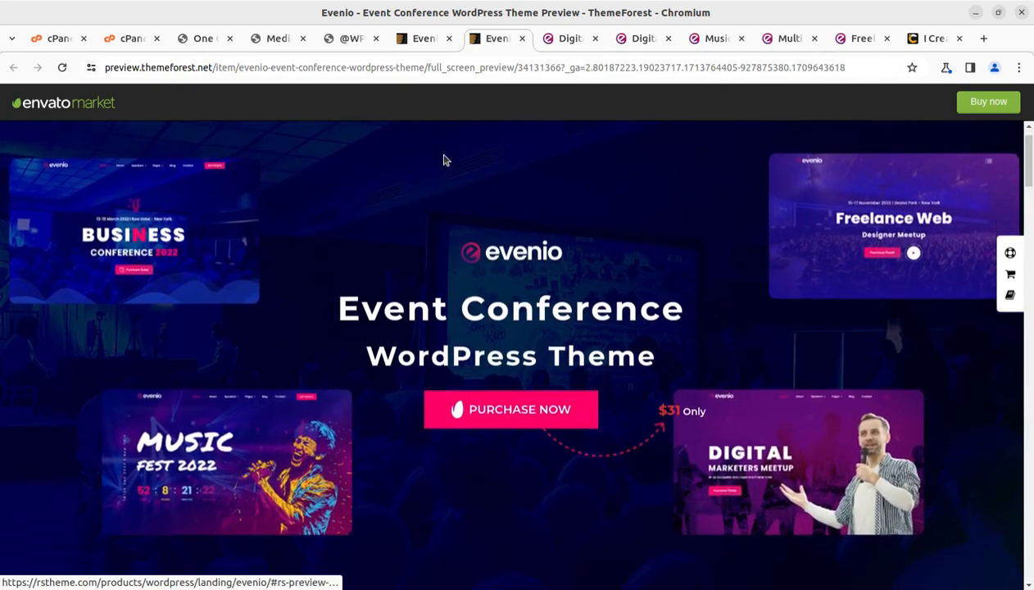
{"action": "scroll", "coordinate": [807, 315], "scroll_direction": "down", "scroll_amount": 4}
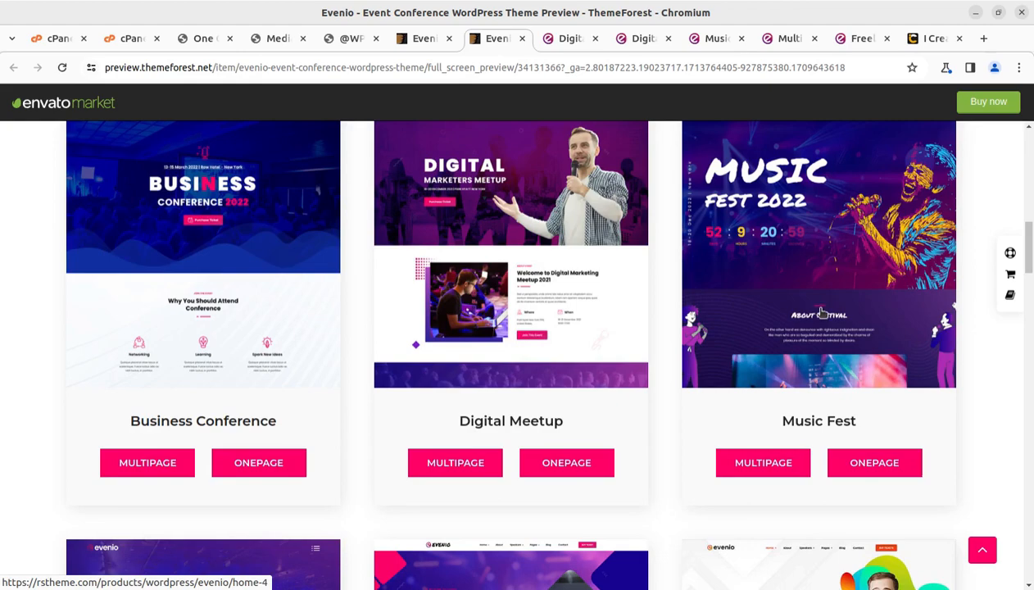
{"action": "scroll", "coordinate": [823, 314], "scroll_direction": "down", "scroll_amount": 6}
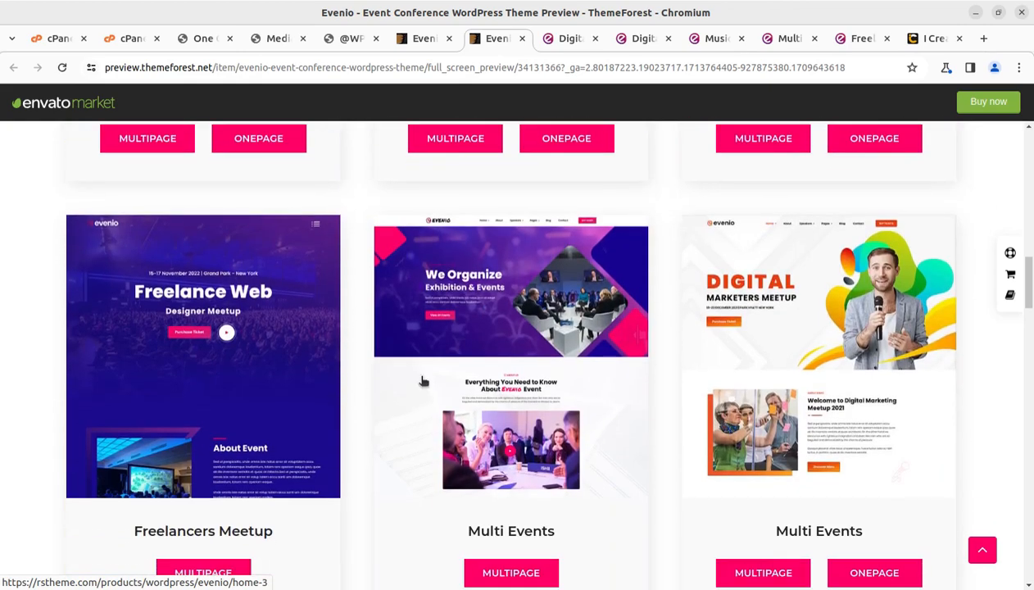
{"action": "scroll", "coordinate": [450, 373], "scroll_direction": "down", "scroll_amount": 2}
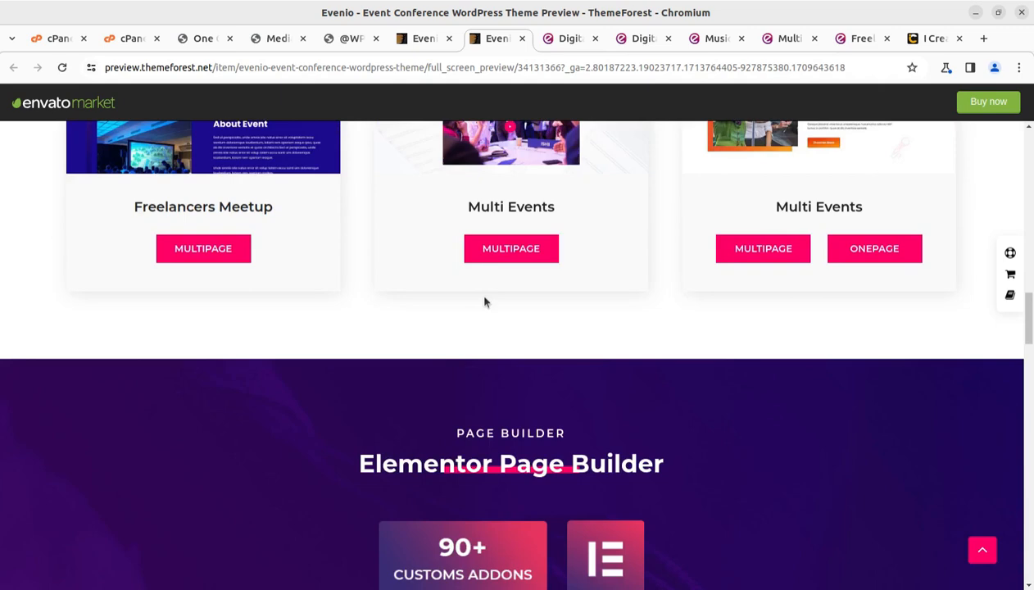
Step: Look through the opened Evenio demos for the digital meetups, music event and multi events
{"action": "left_click", "coordinate": [570, 39]}
{"action": "left_click", "coordinate": [647, 41]}
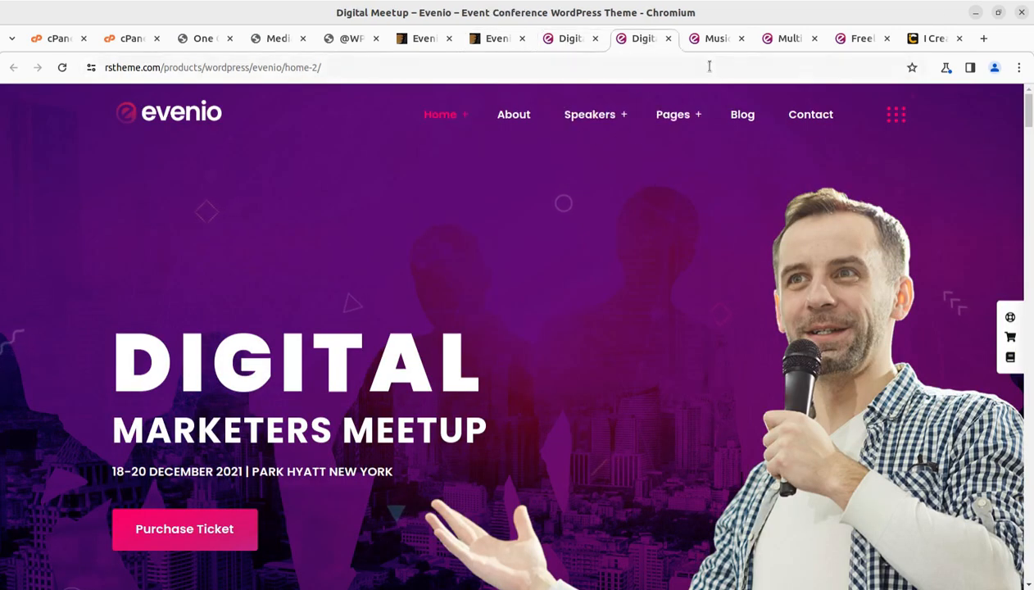
{"action": "left_click", "coordinate": [707, 41]}
{"action": "left_click", "coordinate": [787, 39]}
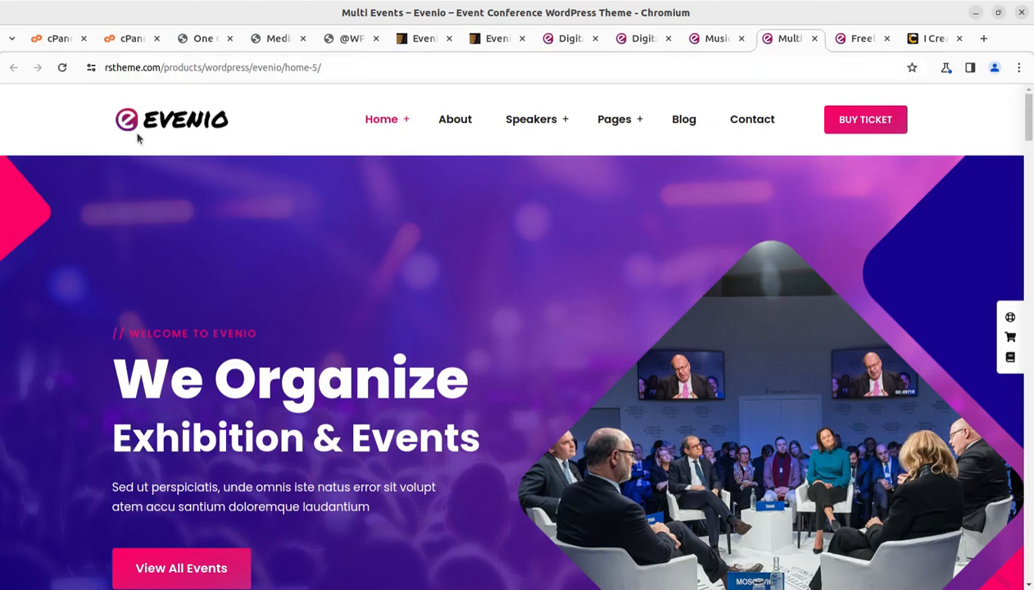
Step: Check the progress of the demo import, and refresh the Media Library to review the files imported so far
{"action": "left_click", "coordinate": [131, 41]}
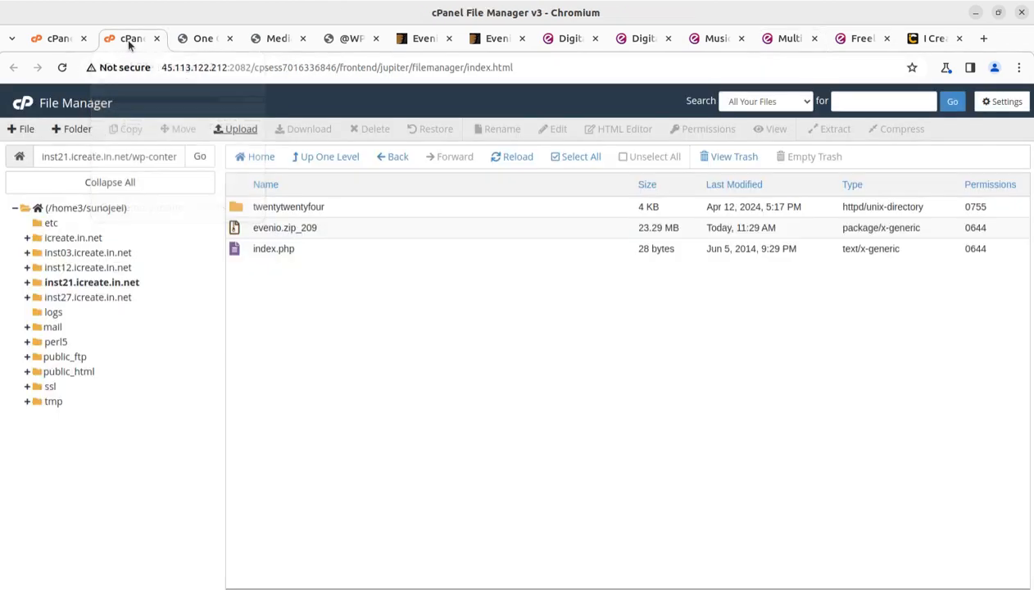
{"action": "left_click", "coordinate": [186, 42]}
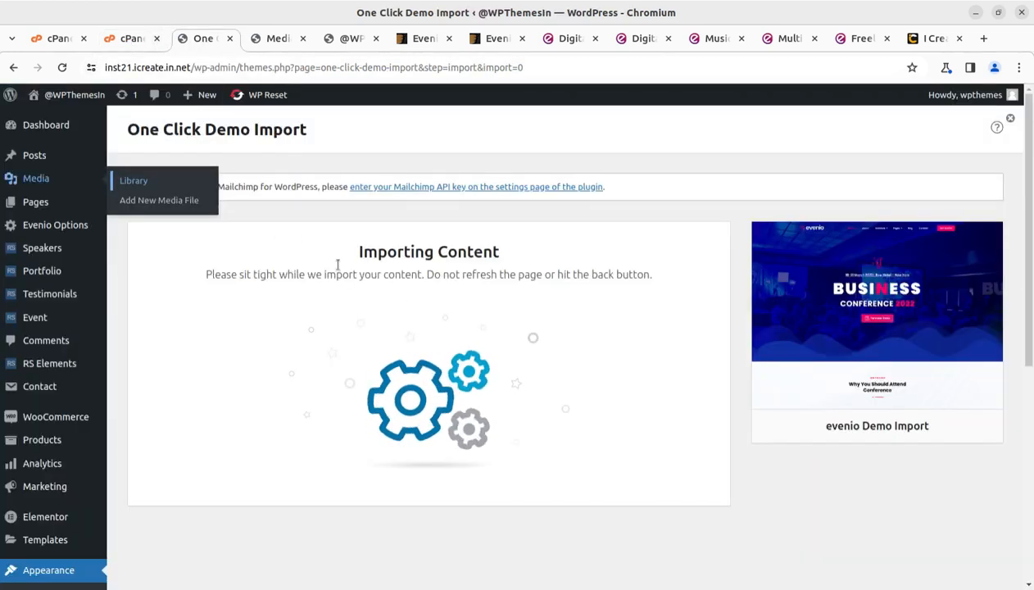
{"action": "left_click", "coordinate": [279, 39]}
{"action": "left_click", "coordinate": [62, 67]}
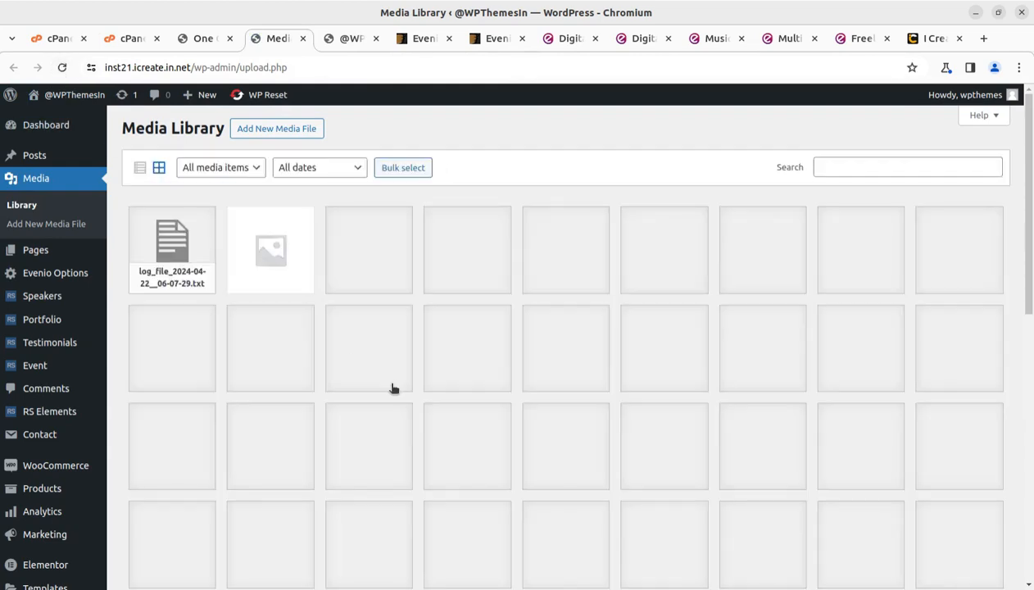
{"action": "scroll", "coordinate": [392, 388], "scroll_direction": "down", "scroll_amount": 4}
{"action": "scroll", "coordinate": [392, 388], "scroll_direction": "down", "scroll_amount": 4}
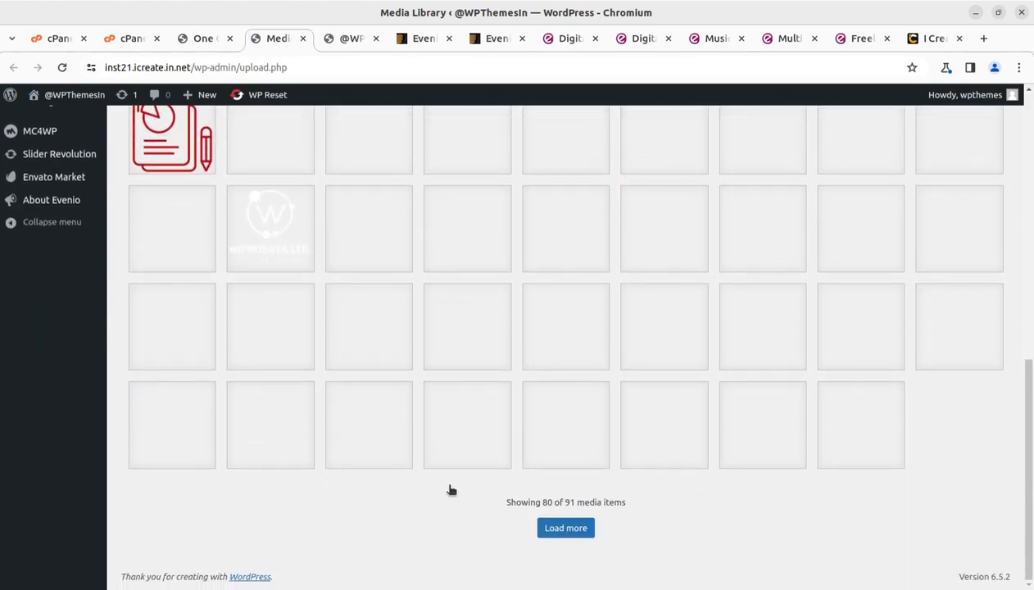
{"action": "scroll", "coordinate": [691, 506], "scroll_direction": "up", "scroll_amount": 6}
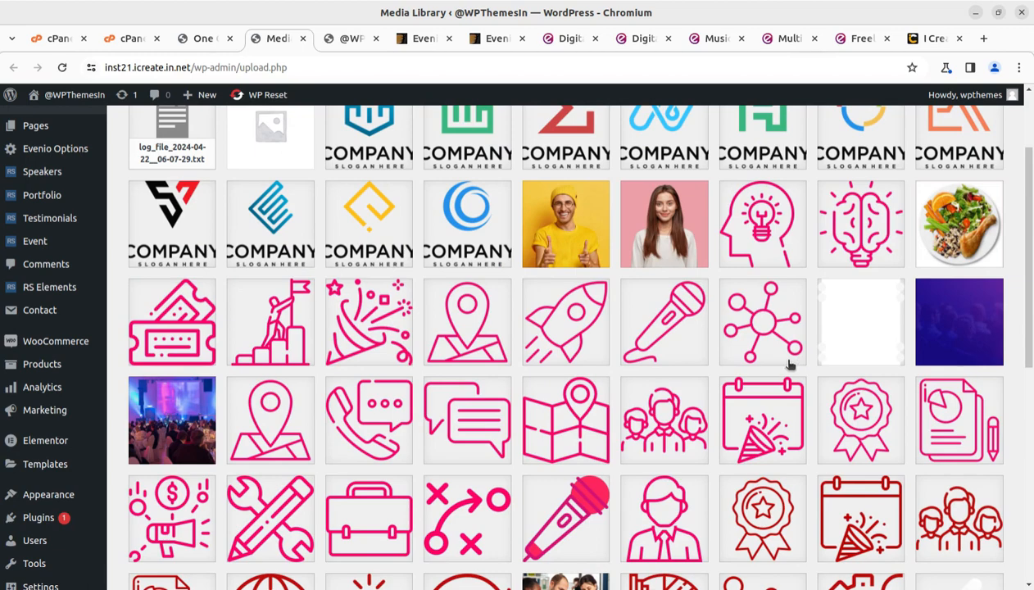
{"action": "scroll", "coordinate": [789, 365], "scroll_direction": "up", "scroll_amount": 3}
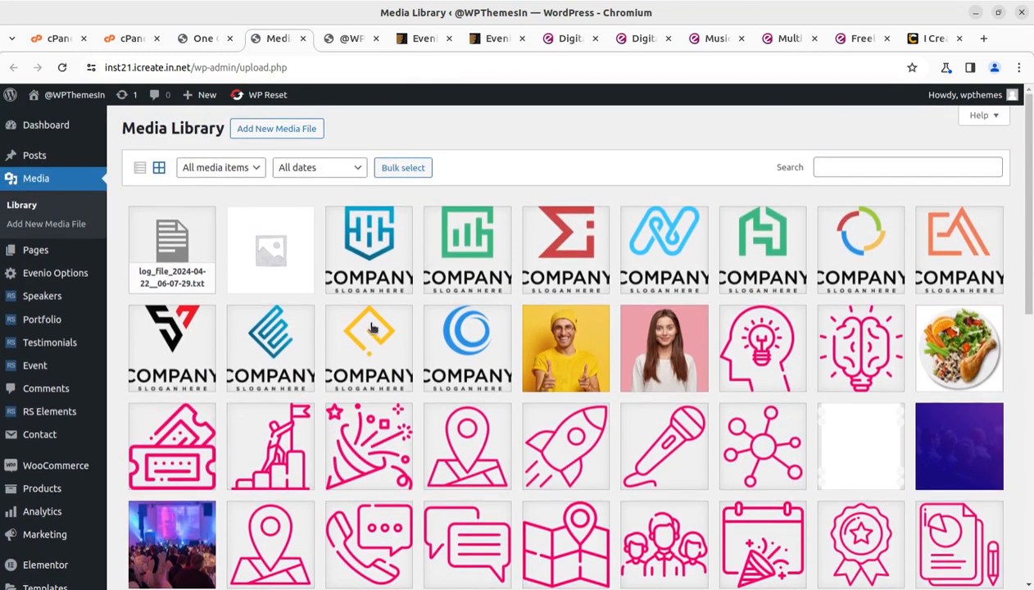
Step: Recheck the One Click Demo Import page, and reload the Media Library to review the full set of imported media
{"action": "left_click", "coordinate": [204, 38]}
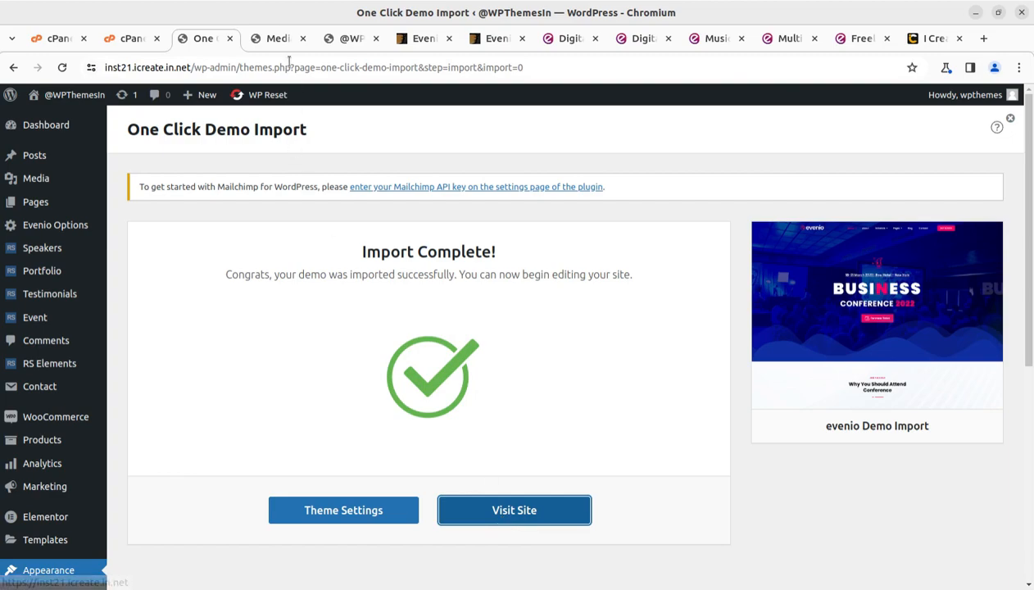
{"action": "left_click", "coordinate": [279, 38]}
{"action": "left_click", "coordinate": [61, 68]}
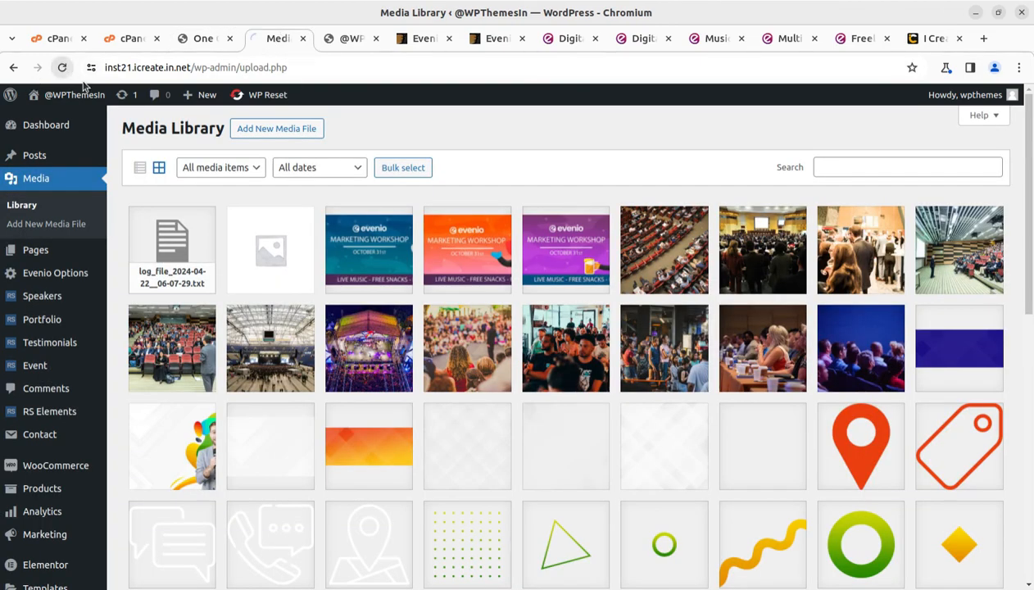
{"action": "scroll", "coordinate": [423, 347], "scroll_direction": "down", "scroll_amount": 5}
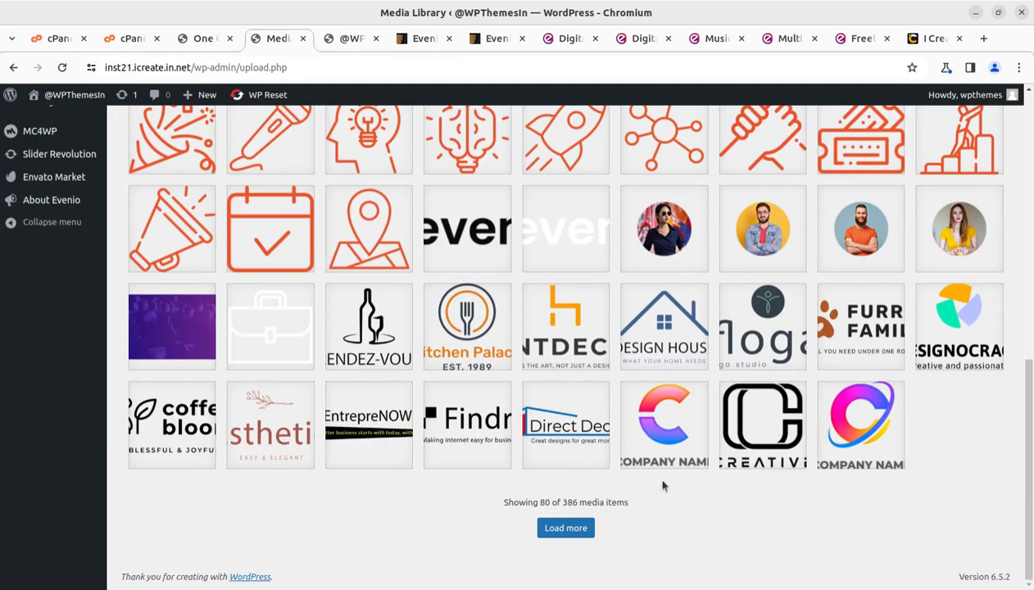
{"action": "scroll", "coordinate": [599, 465], "scroll_direction": "up", "scroll_amount": 15}
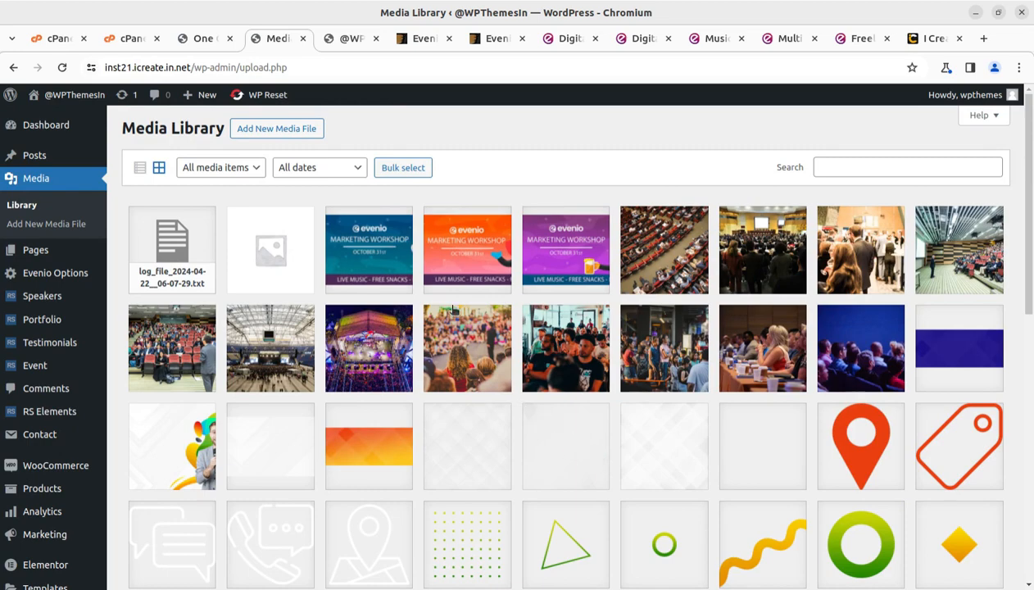
{"action": "scroll", "coordinate": [452, 310], "scroll_direction": "down", "scroll_amount": 10}
{"action": "scroll", "coordinate": [457, 314], "scroll_direction": "down", "scroll_amount": 2}
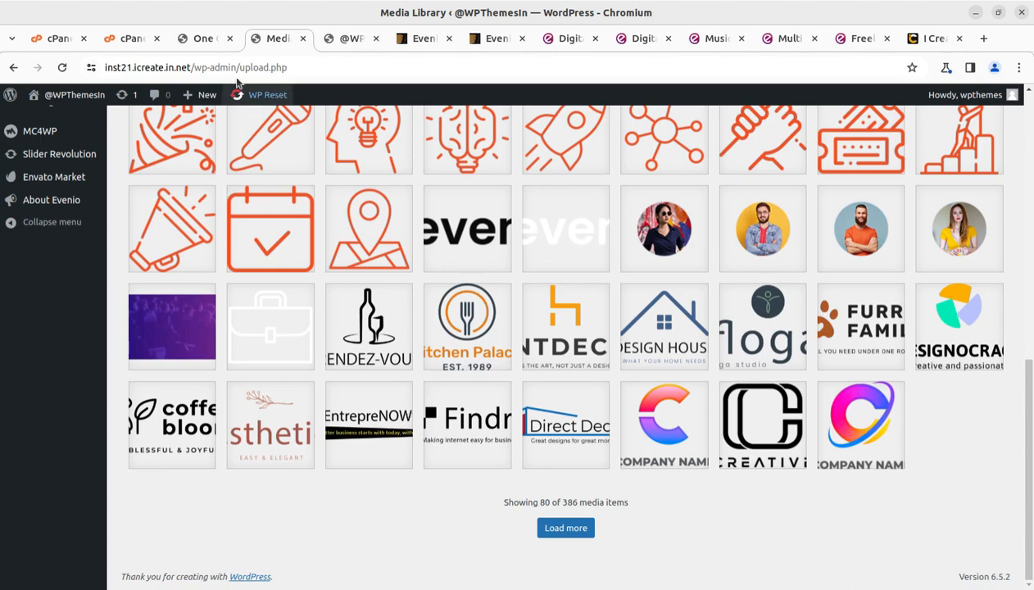
Step: Close the Media Library, and visit the site from the finished demo import to view its opening banner
{"action": "left_click", "coordinate": [303, 39]}
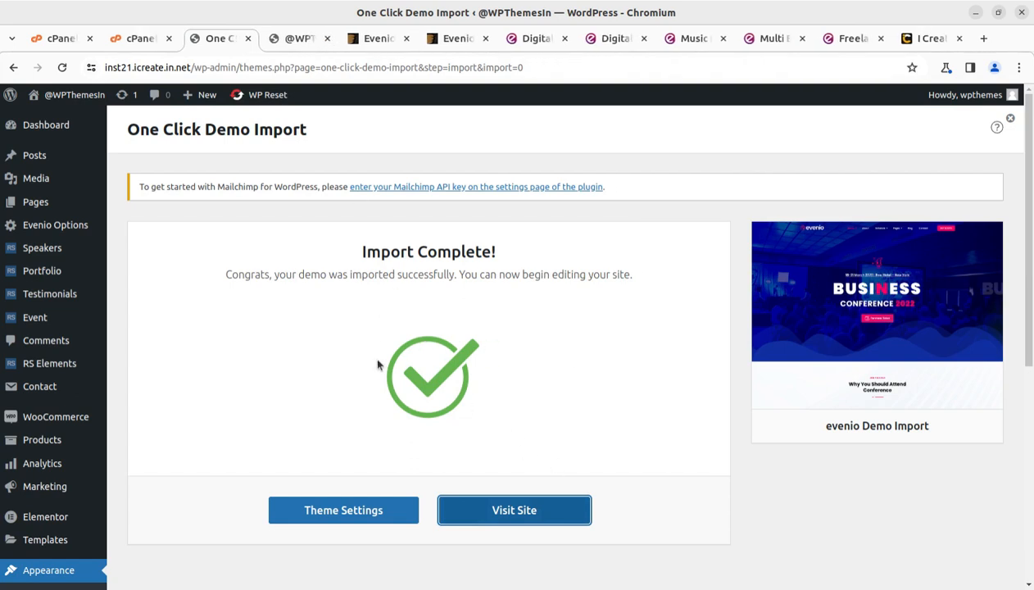
{"action": "left_click", "coordinate": [512, 514]}
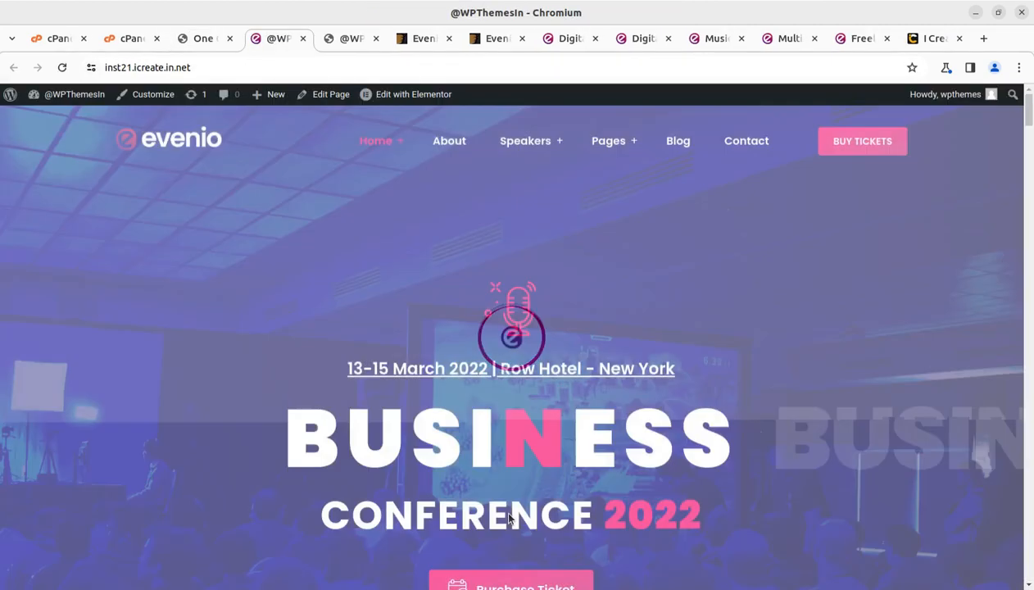
{"action": "scroll", "coordinate": [406, 245], "scroll_direction": "down", "scroll_amount": 8}
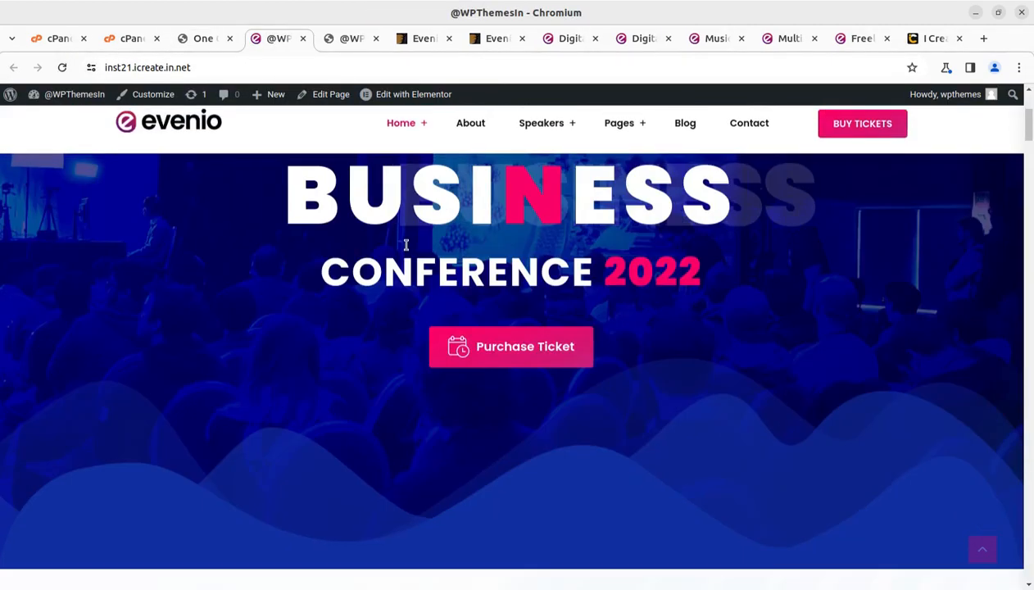
{"action": "scroll", "coordinate": [407, 252], "scroll_direction": "up", "scroll_amount": 8}
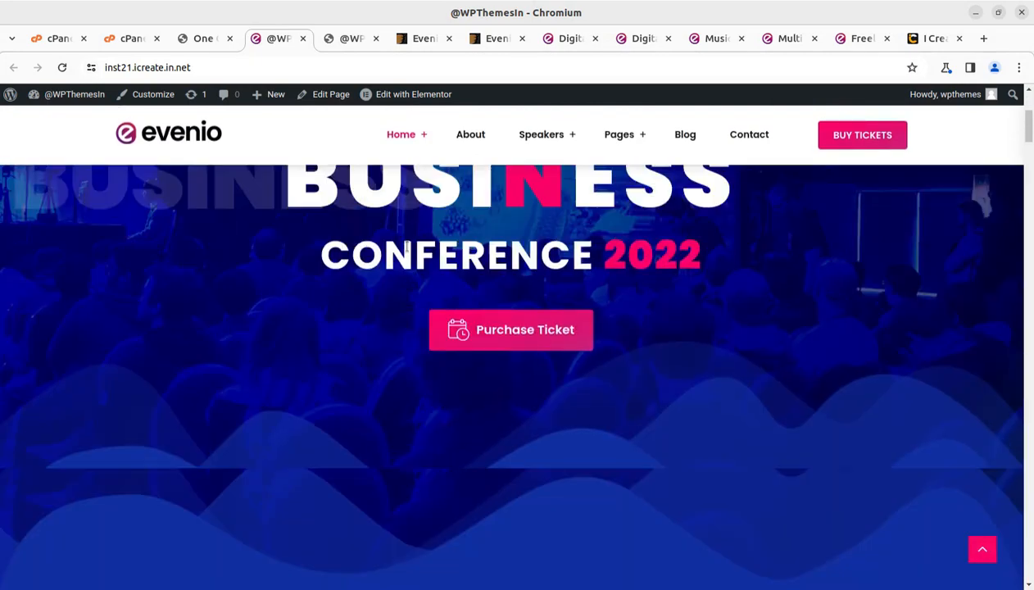
{"action": "scroll", "coordinate": [408, 252], "scroll_direction": "down", "scroll_amount": 3}
{"action": "scroll", "coordinate": [409, 248], "scroll_direction": "up", "scroll_amount": 3}
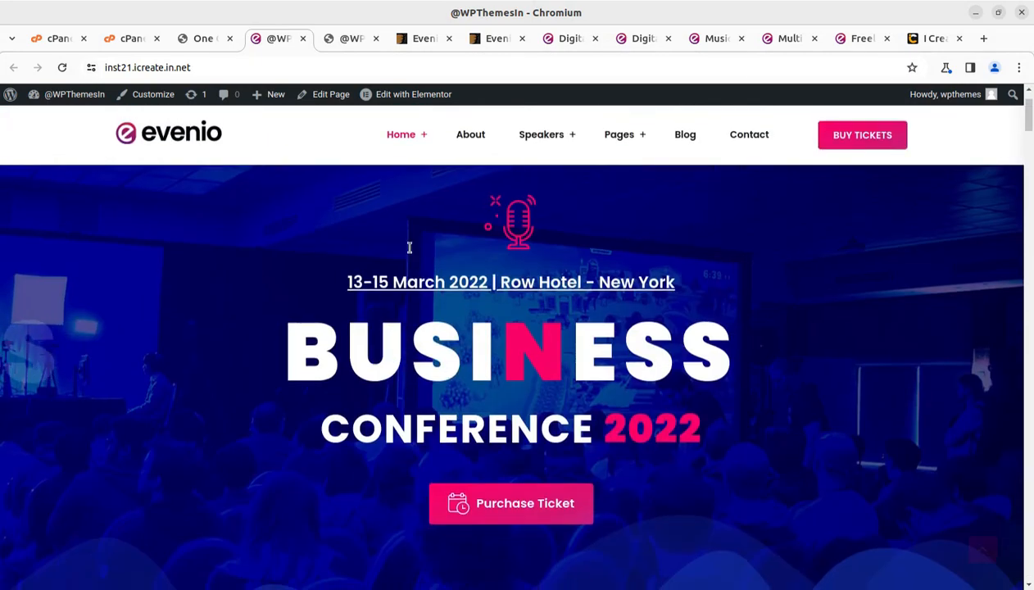
Step: Examine the imported home page through the event introduction and speakers, and view the Day 2 and Day 3 event schedules
{"action": "scroll", "coordinate": [411, 253], "scroll_direction": "down", "scroll_amount": 10}
{"action": "scroll", "coordinate": [411, 253], "scroll_direction": "down", "scroll_amount": 10}
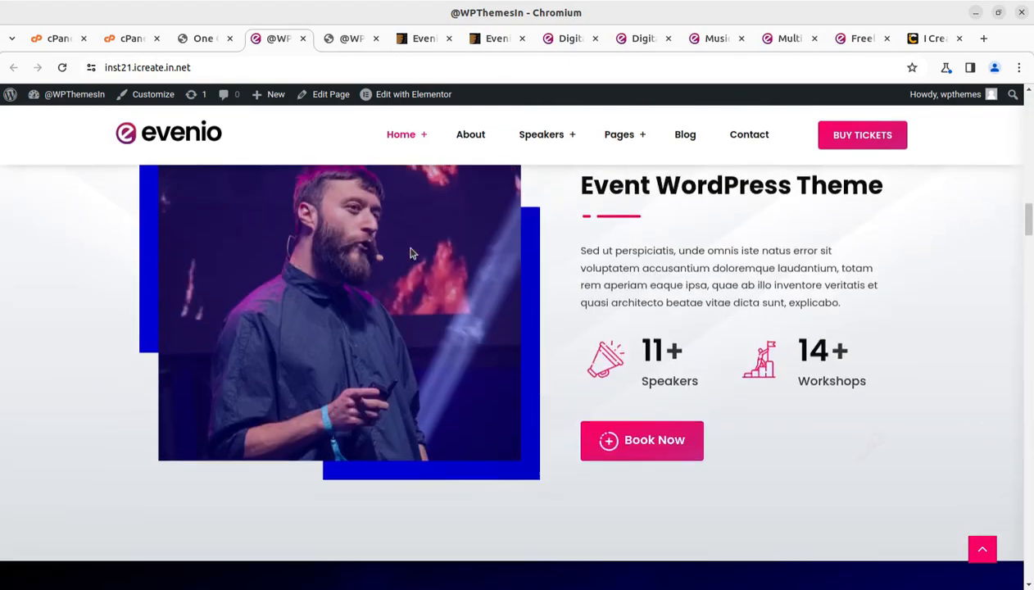
{"action": "scroll", "coordinate": [411, 254], "scroll_direction": "down", "scroll_amount": 15}
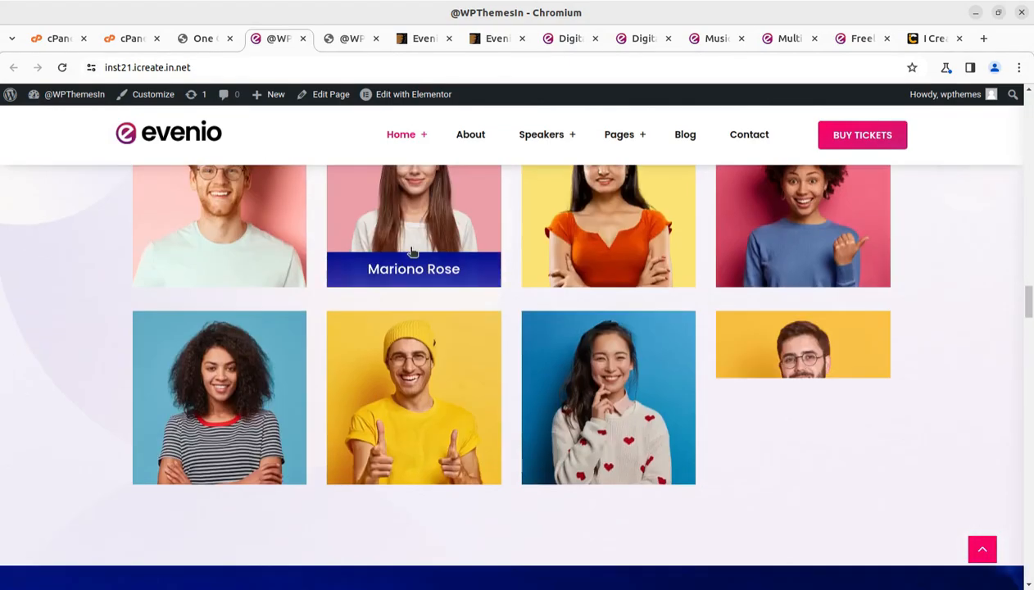
{"action": "scroll", "coordinate": [503, 286], "scroll_direction": "up", "scroll_amount": 3}
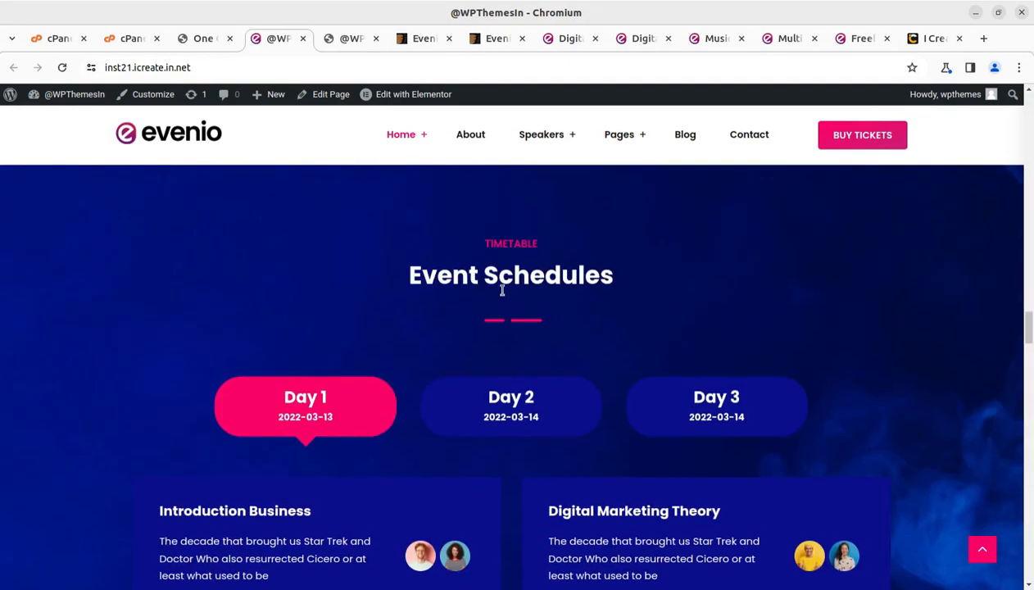
{"action": "left_click", "coordinate": [511, 398]}
{"action": "left_click", "coordinate": [710, 399]}
{"action": "scroll", "coordinate": [722, 397], "scroll_direction": "down", "scroll_amount": 10}
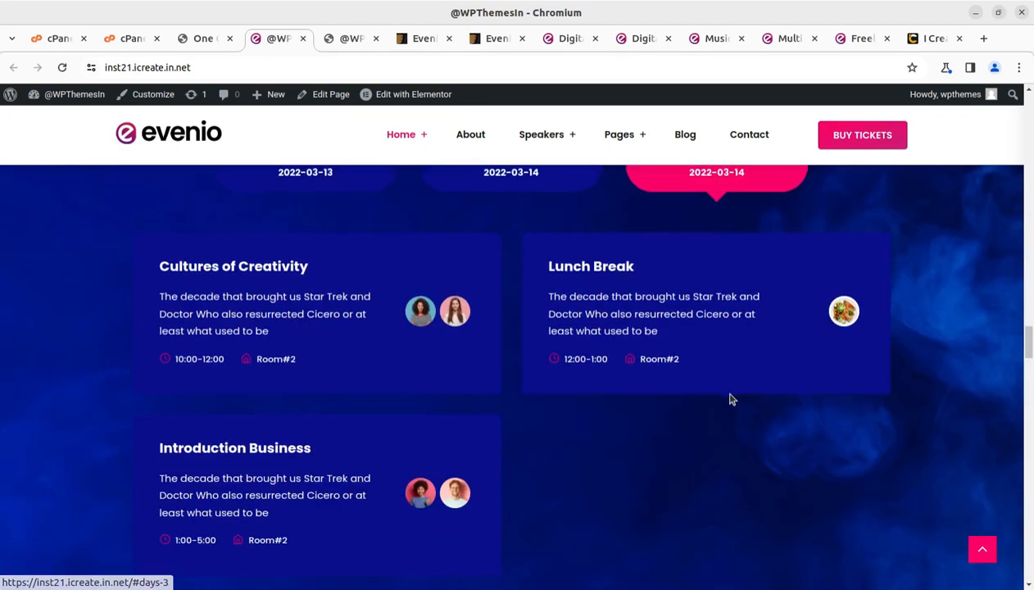
Step: Review the rest of the home page from ticket passes and sponsorship through blog posts and location map to hotels
{"action": "scroll", "coordinate": [729, 393], "scroll_direction": "down", "scroll_amount": 7}
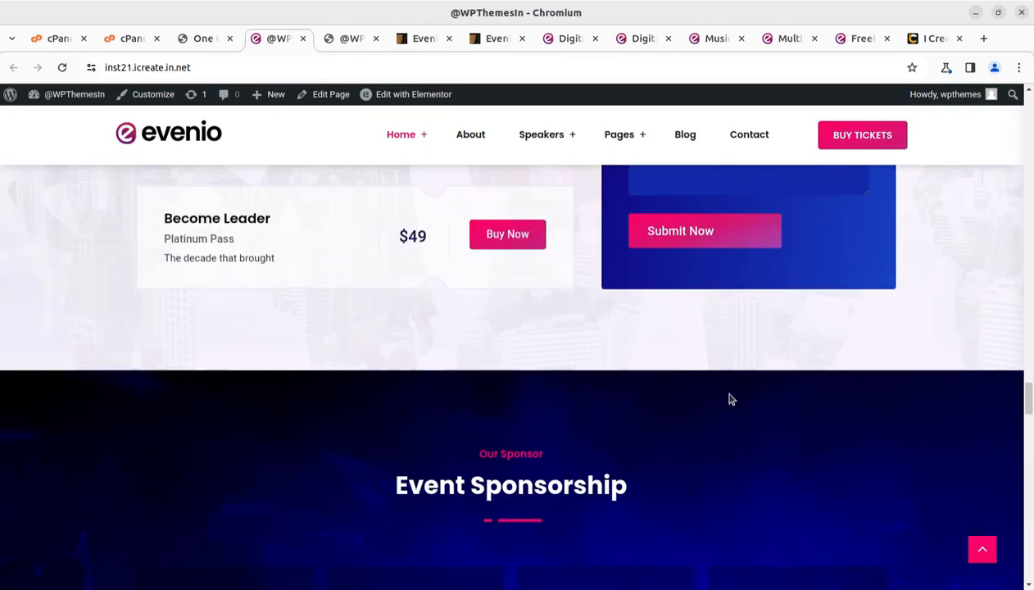
{"action": "scroll", "coordinate": [730, 400], "scroll_direction": "down", "scroll_amount": 6}
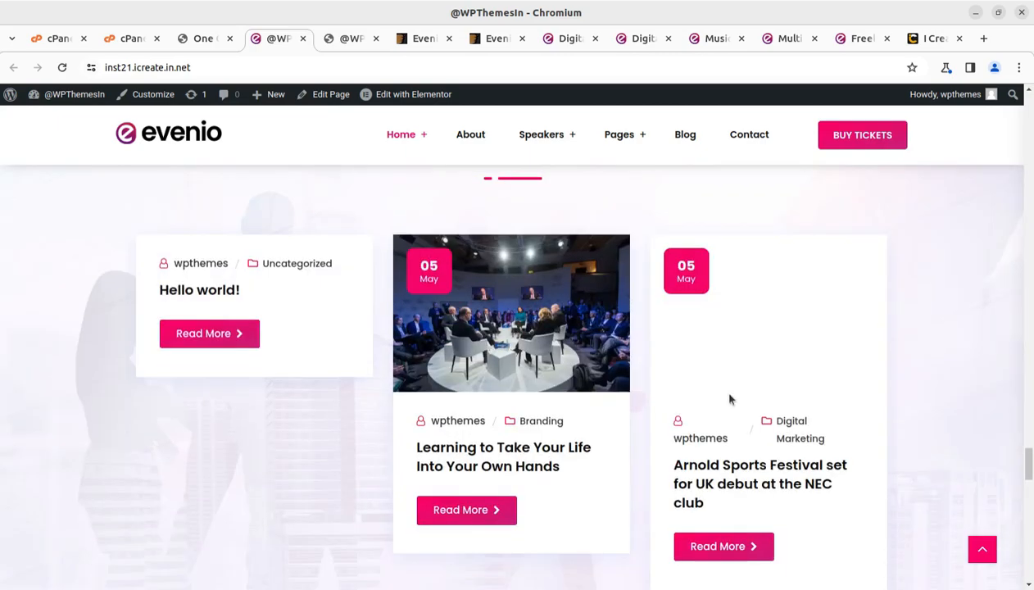
{"action": "scroll", "coordinate": [730, 399], "scroll_direction": "down", "scroll_amount": 9}
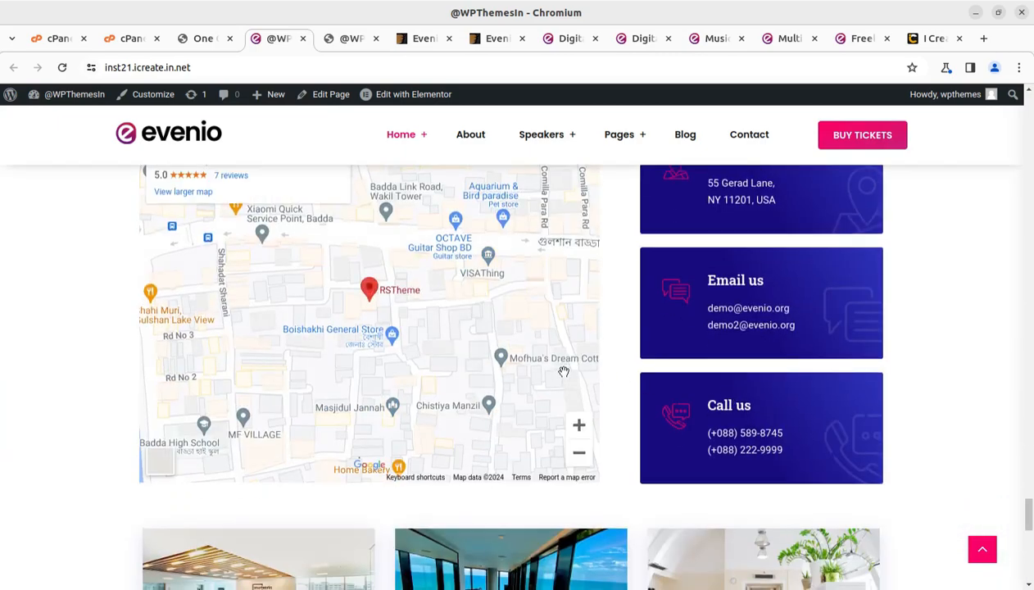
{"action": "scroll", "coordinate": [473, 430], "scroll_direction": "down", "scroll_amount": 4}
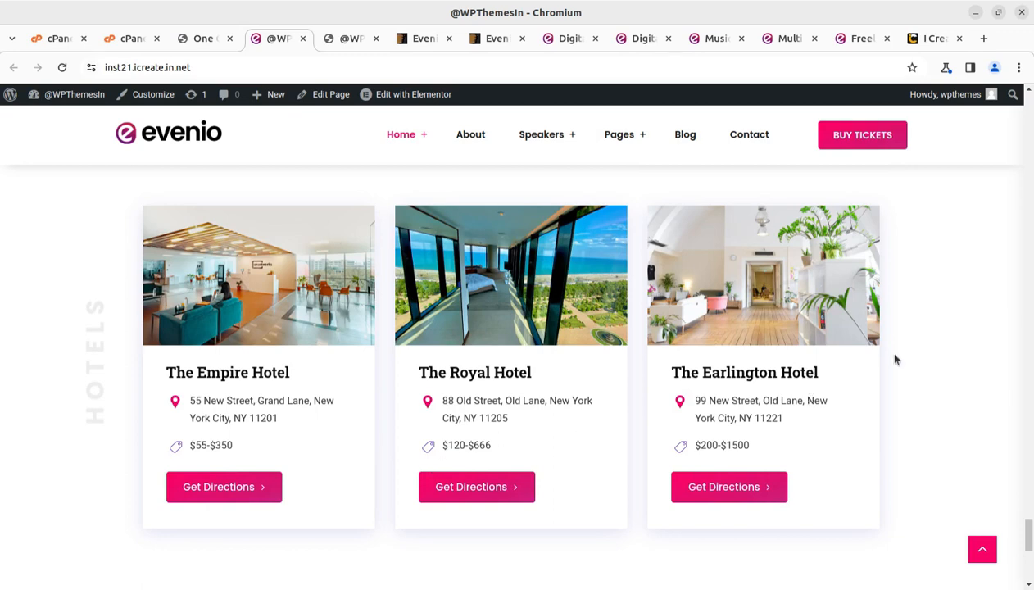
Step: Open the imported site's About page and examine its introduction, conference perks, keynote speakers and sponsor logos
{"action": "left_click", "coordinate": [468, 138]}
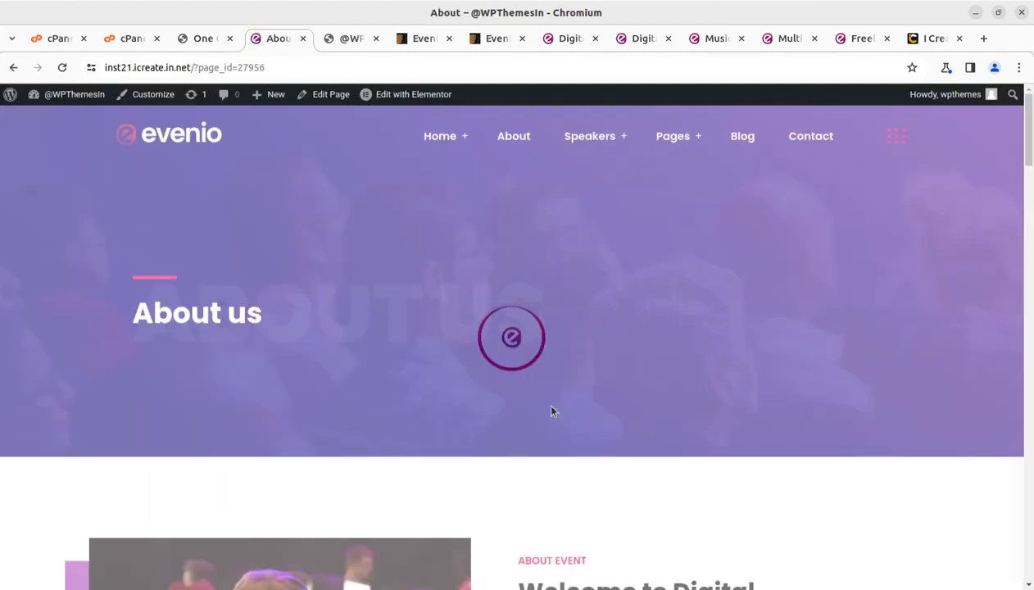
{"action": "scroll", "coordinate": [531, 337], "scroll_direction": "down", "scroll_amount": 4}
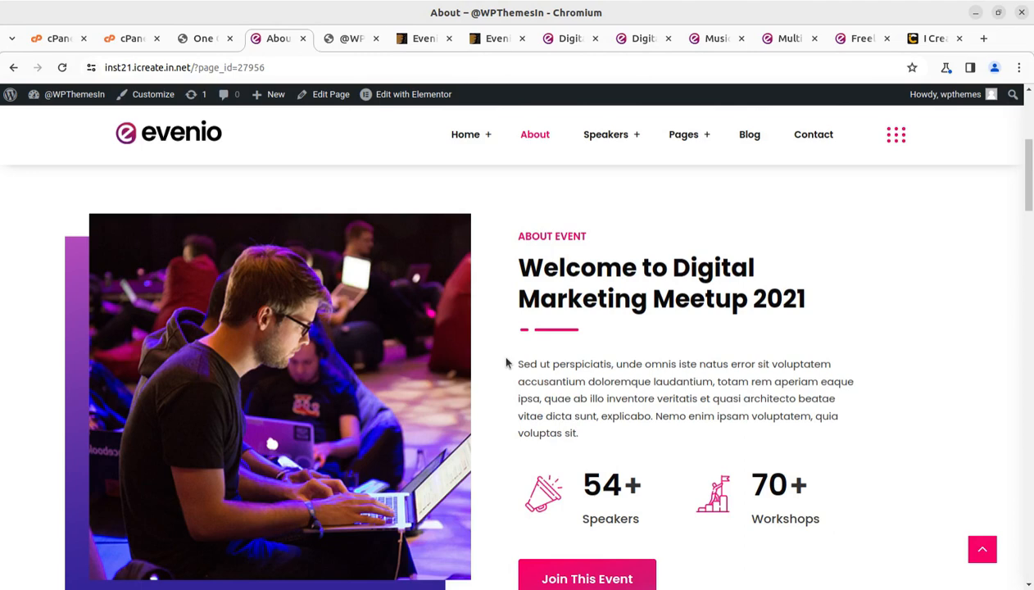
{"action": "scroll", "coordinate": [506, 363], "scroll_direction": "down", "scroll_amount": 6}
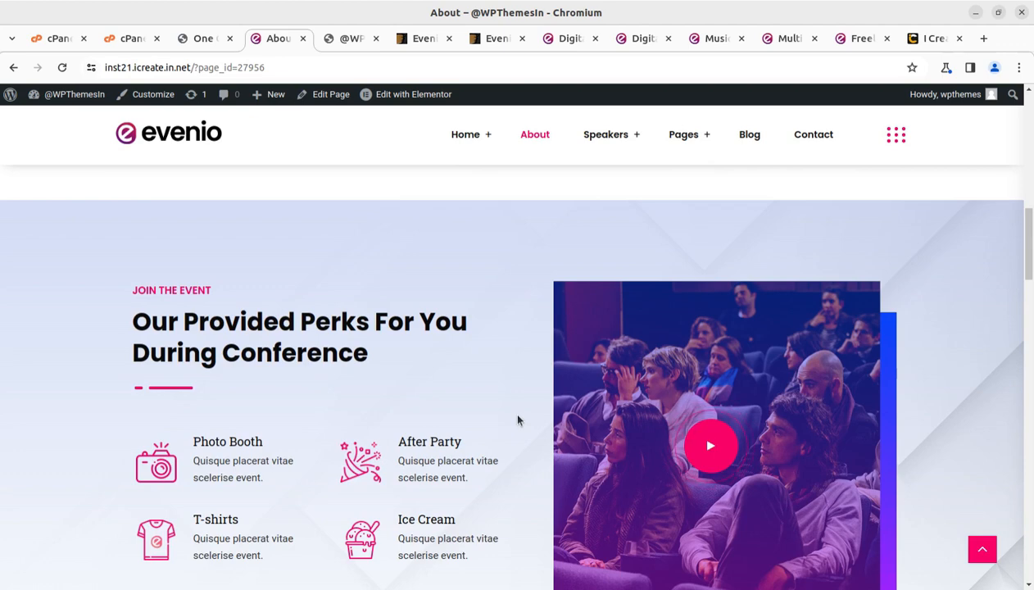
{"action": "scroll", "coordinate": [517, 420], "scroll_direction": "down", "scroll_amount": 8}
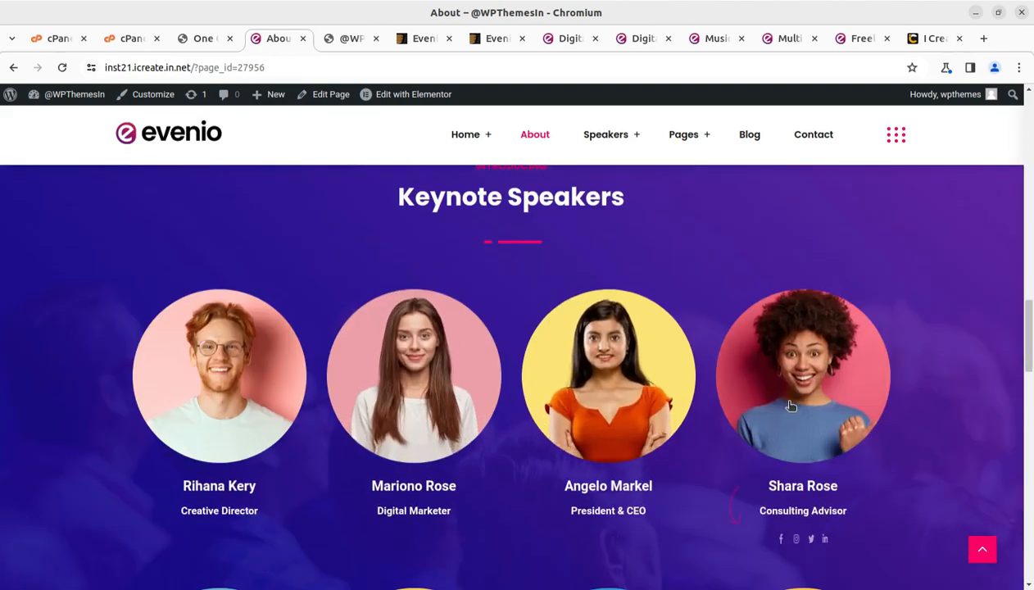
{"action": "scroll", "coordinate": [787, 405], "scroll_direction": "down", "scroll_amount": 4}
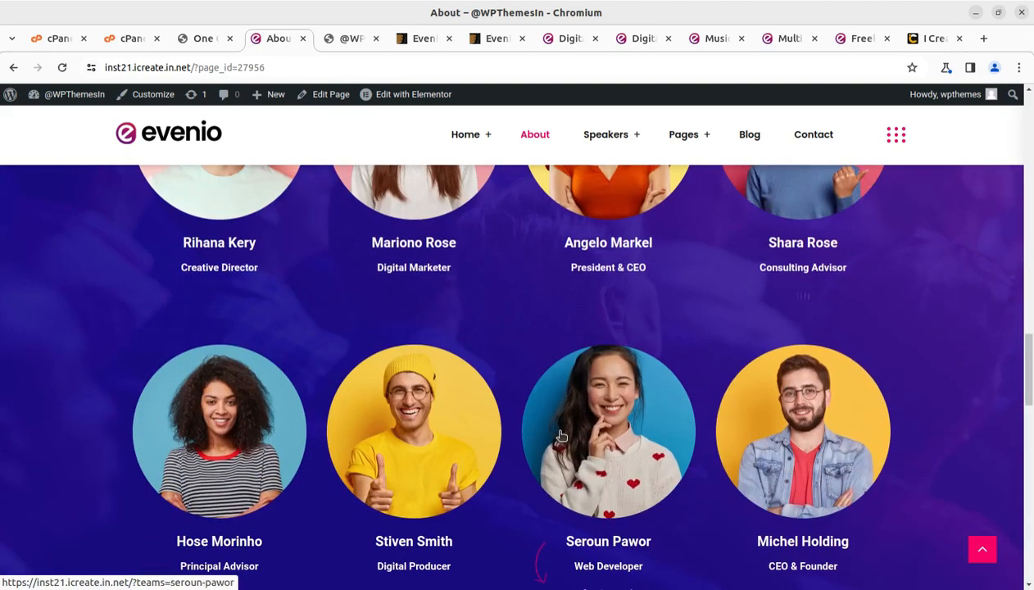
{"action": "scroll", "coordinate": [566, 431], "scroll_direction": "down", "scroll_amount": 3}
{"action": "scroll", "coordinate": [562, 437], "scroll_direction": "down", "scroll_amount": 5}
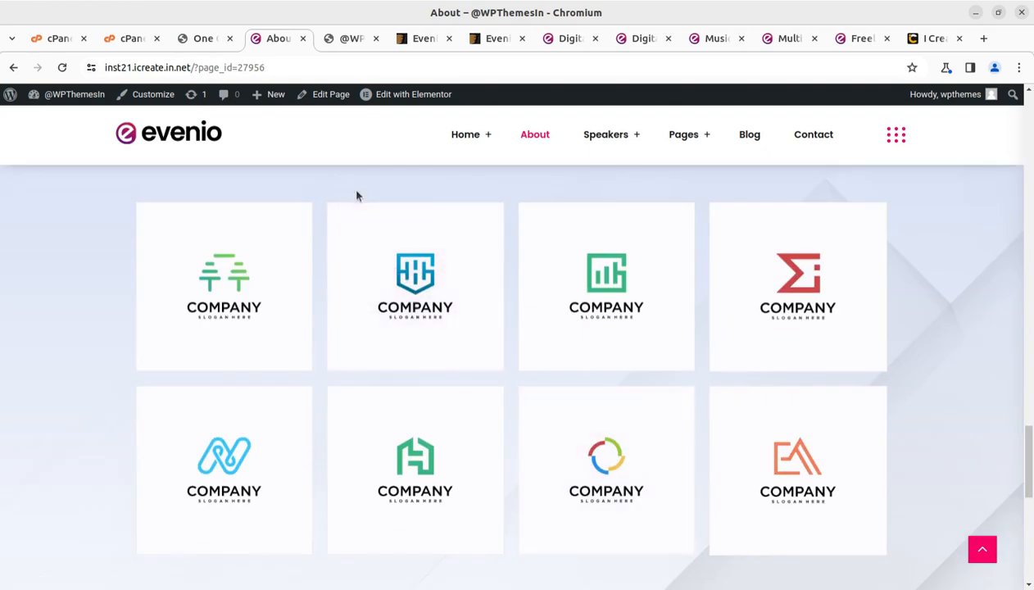
Step: View the site's off-canvas contact panel, close it, and check the Onepages entries under Home
{"action": "left_click", "coordinate": [895, 138]}
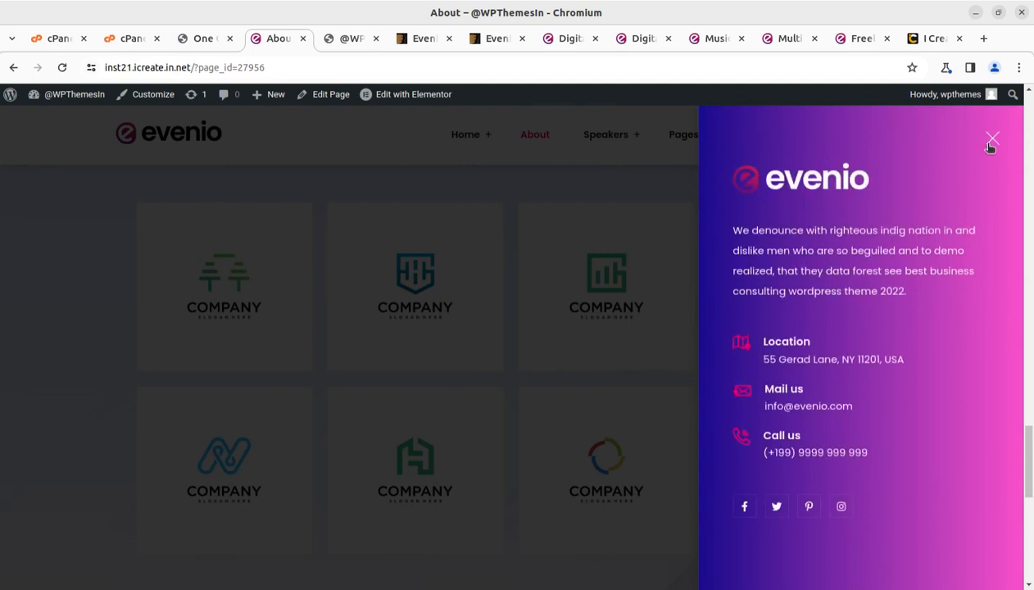
{"action": "left_click", "coordinate": [991, 140]}
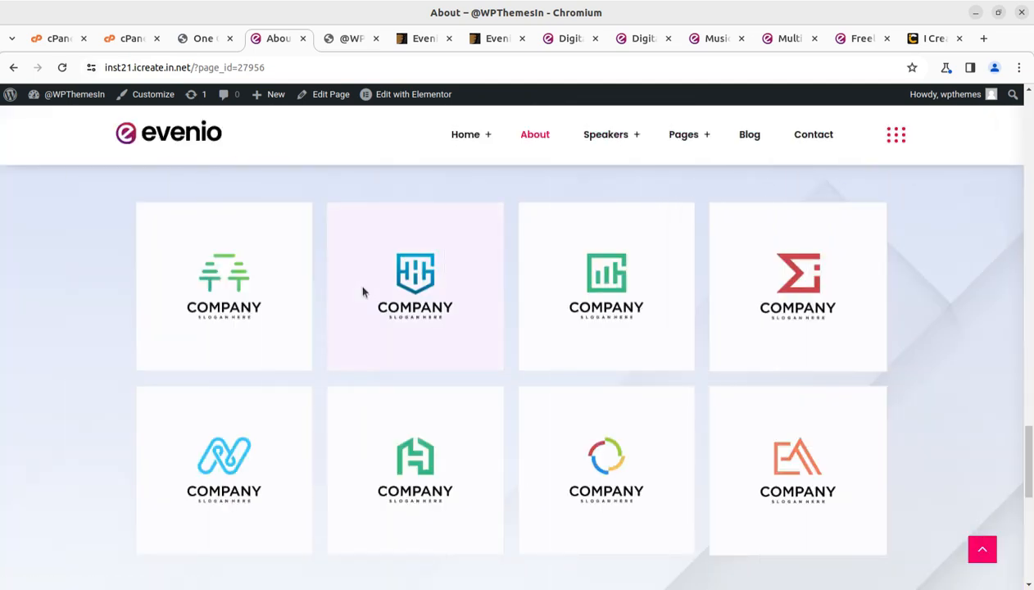
{"action": "mouse_move", "coordinate": [468, 141]}
{"action": "mouse_move", "coordinate": [479, 231]}
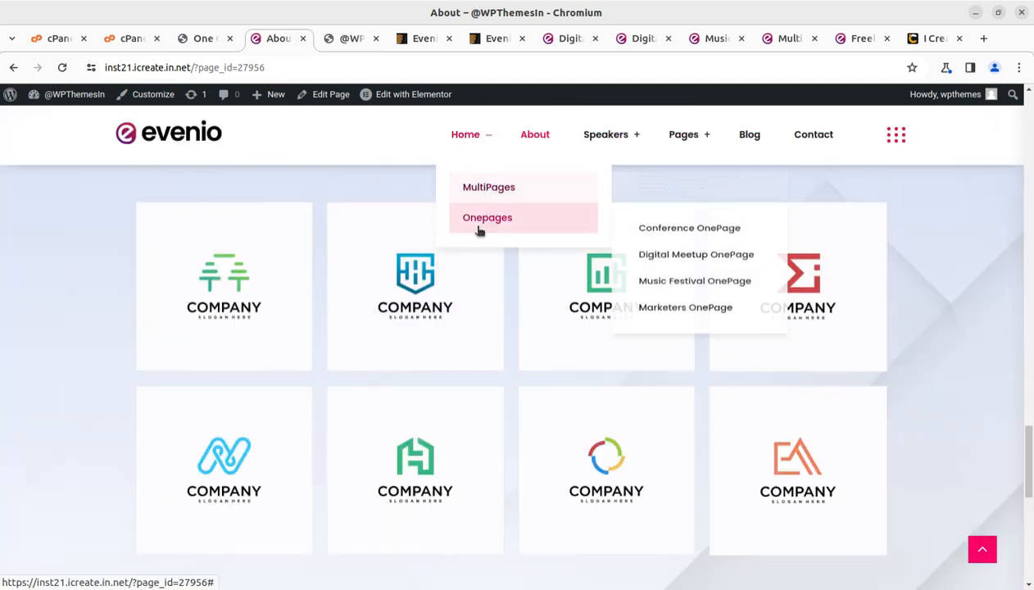
Step: Switch to the WordPress admin and go from the finished demo import to the Dashboard
{"action": "left_click", "coordinate": [204, 41]}
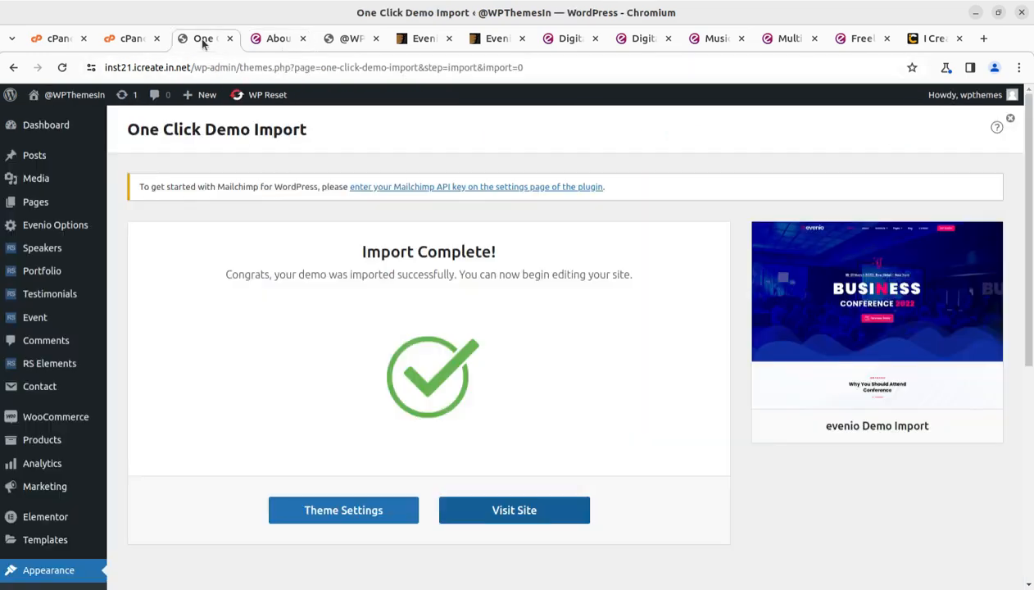
{"action": "left_click", "coordinate": [41, 129]}
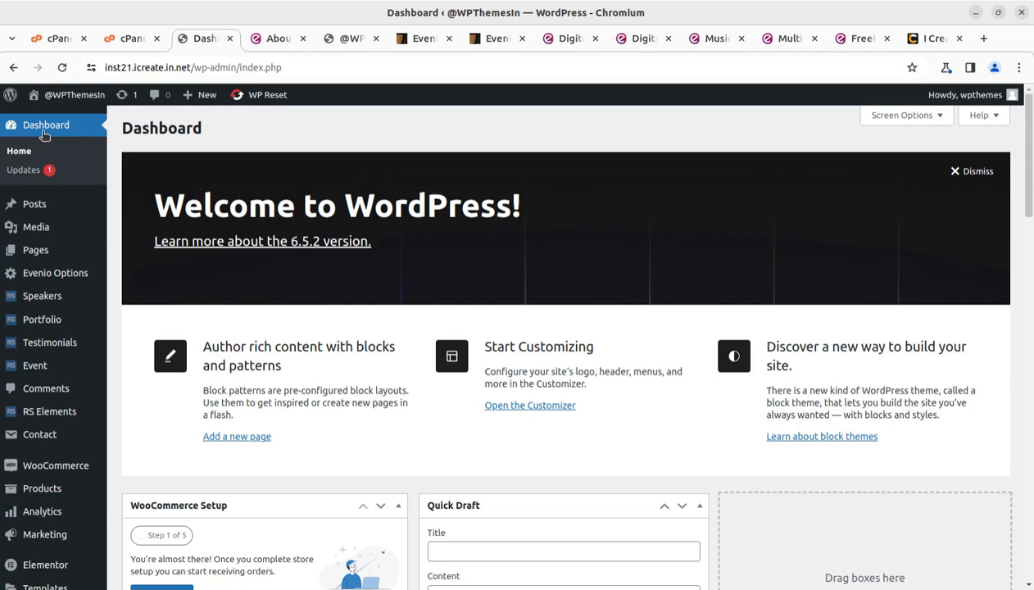
{"action": "left_click", "coordinate": [18, 169]}
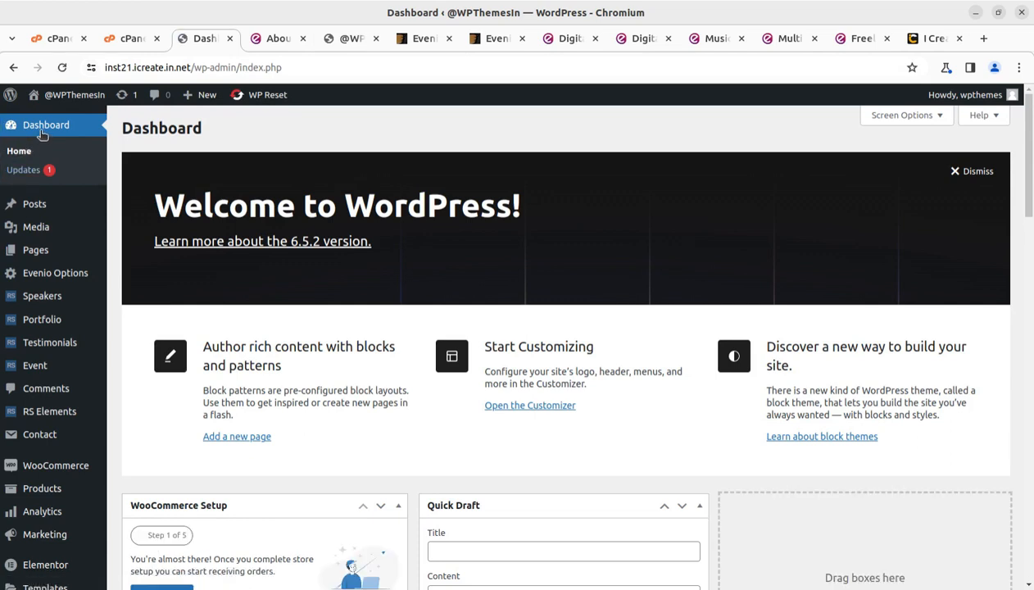
Step: Return to the imported site's home page and view the one-page layouts offered under Home
{"action": "left_click", "coordinate": [264, 46]}
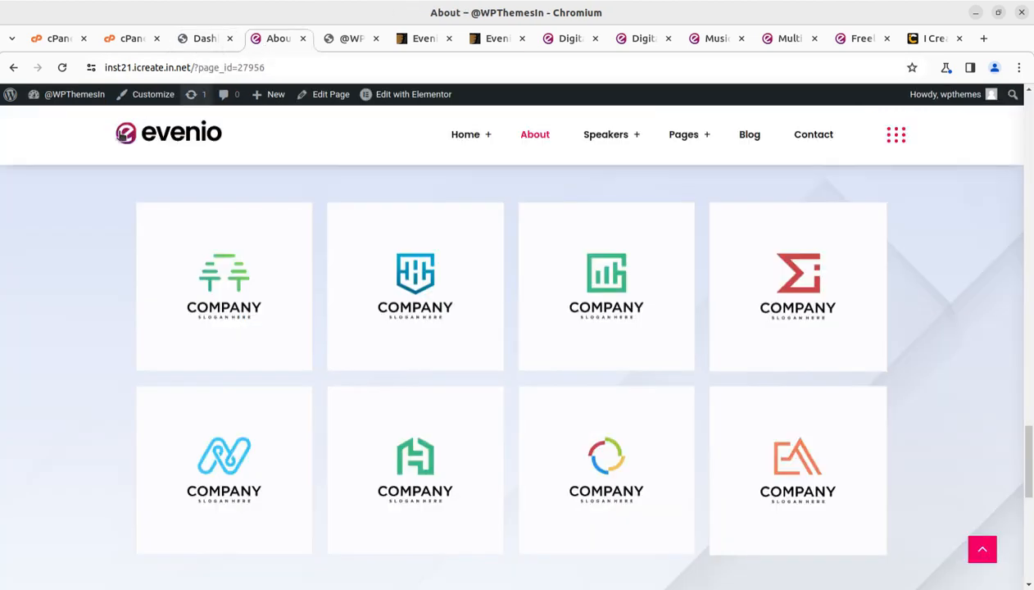
{"action": "scroll", "coordinate": [122, 168], "scroll_direction": "up", "scroll_amount": 5}
{"action": "left_click", "coordinate": [168, 144]}
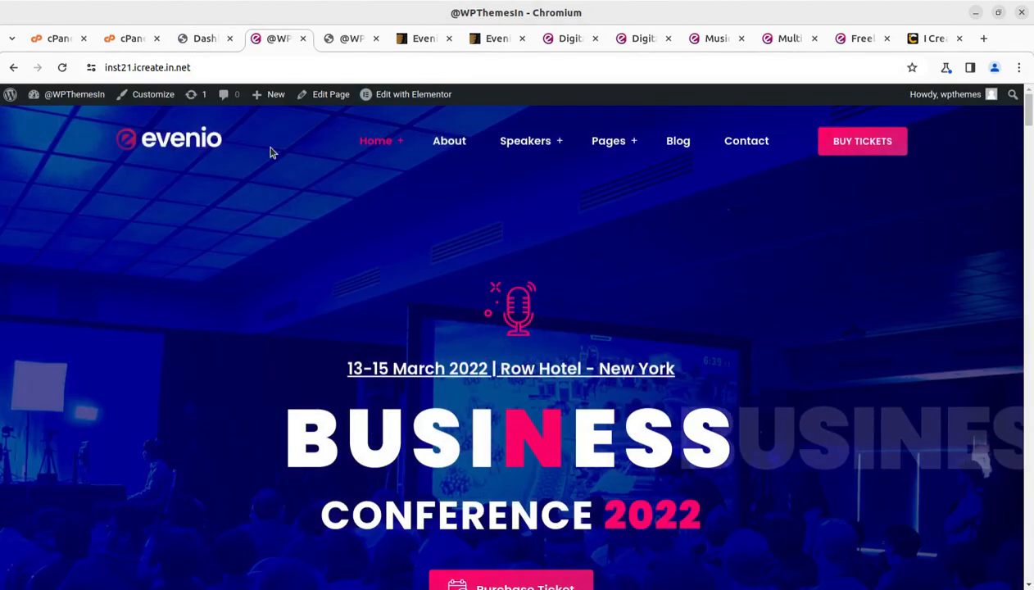
{"action": "mouse_move", "coordinate": [386, 147]}
{"action": "mouse_move", "coordinate": [395, 226]}
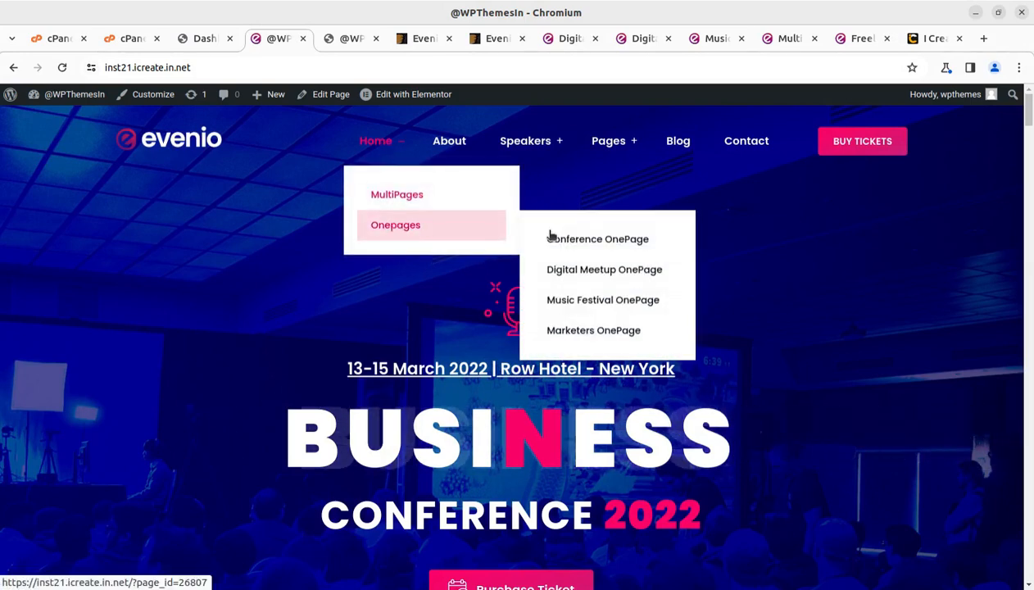
Step: Open the Speaker 1 page and examine its grid of speaker profiles
{"action": "mouse_move", "coordinate": [526, 146]}
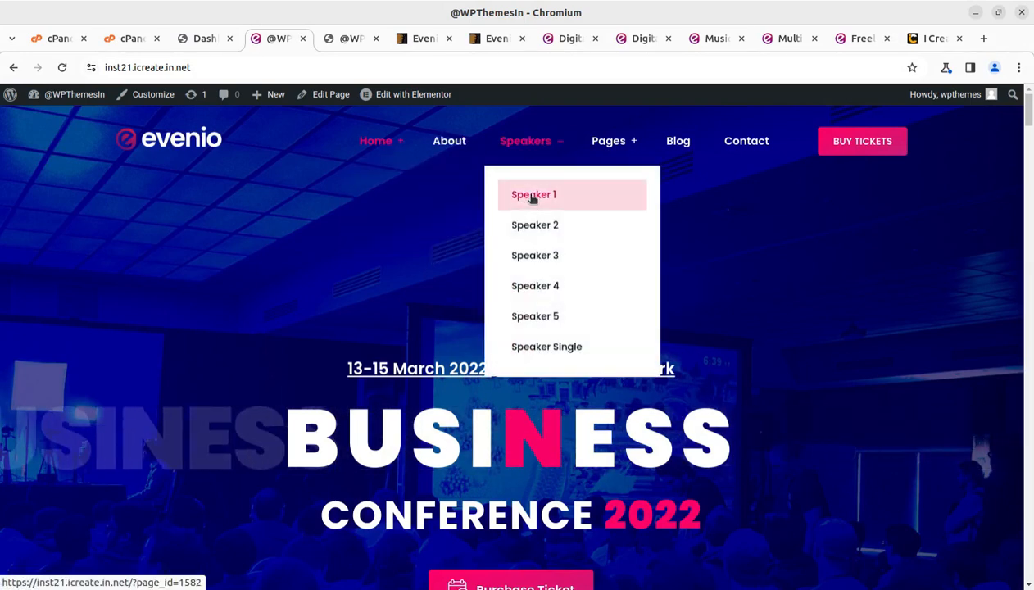
{"action": "left_click", "coordinate": [532, 198]}
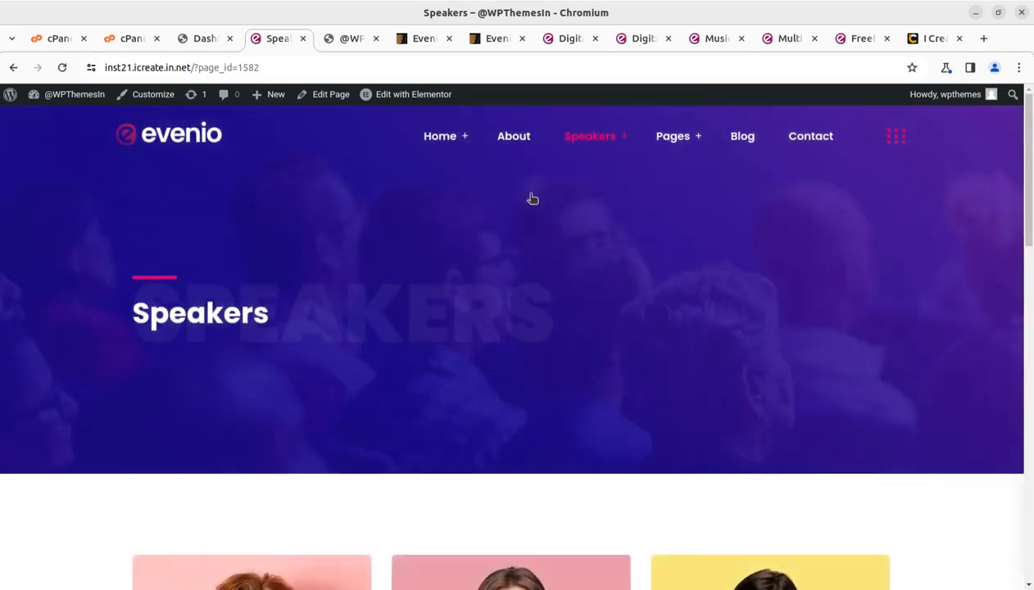
{"action": "scroll", "coordinate": [500, 289], "scroll_direction": "down", "scroll_amount": 4}
Step: Open the Schedule page, review its session timetable, and briefly view the off-canvas contact panel
{"action": "mouse_move", "coordinate": [681, 143]}
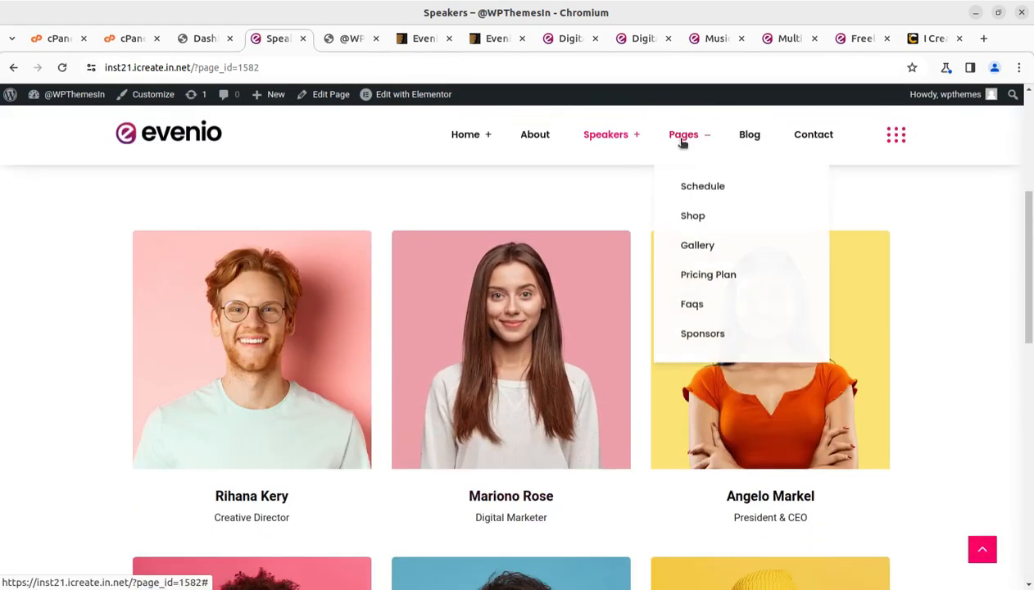
{"action": "left_click", "coordinate": [693, 191]}
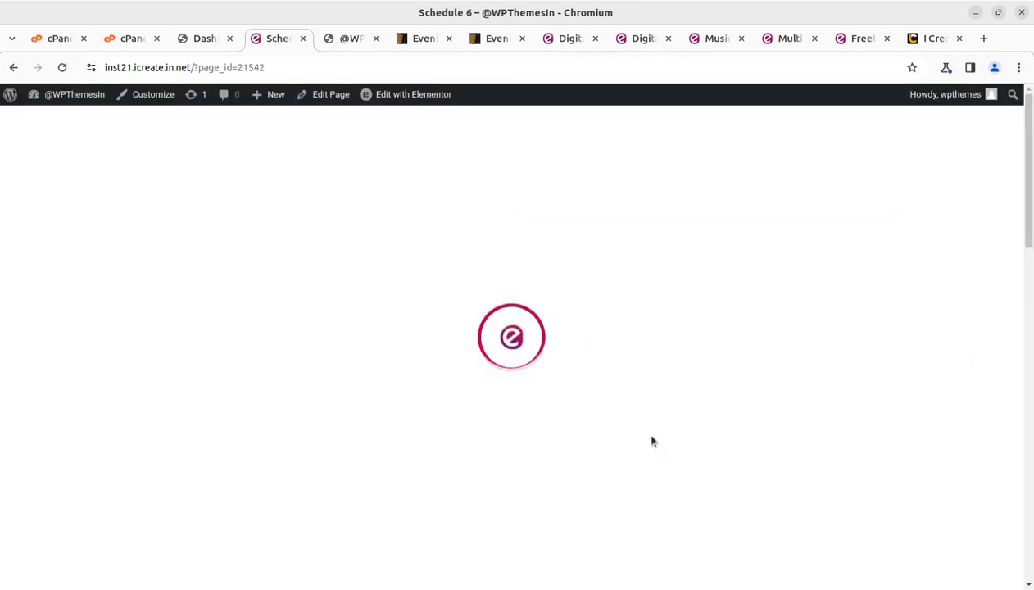
{"action": "scroll", "coordinate": [650, 437], "scroll_direction": "down", "scroll_amount": 10}
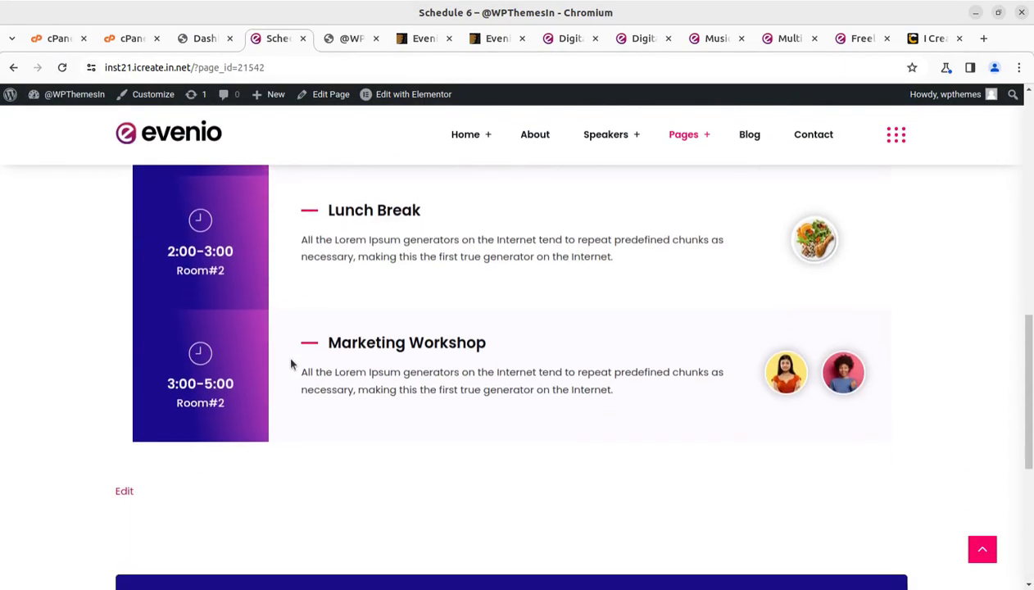
{"action": "scroll", "coordinate": [290, 364], "scroll_direction": "down", "scroll_amount": 4}
{"action": "scroll", "coordinate": [289, 361], "scroll_direction": "up", "scroll_amount": 15}
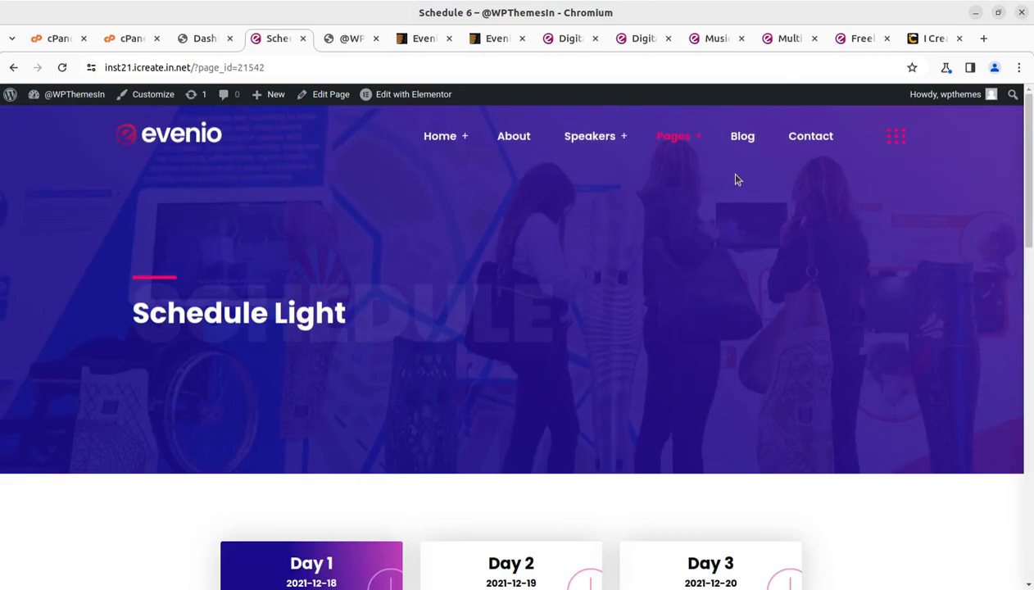
{"action": "left_click", "coordinate": [890, 140]}
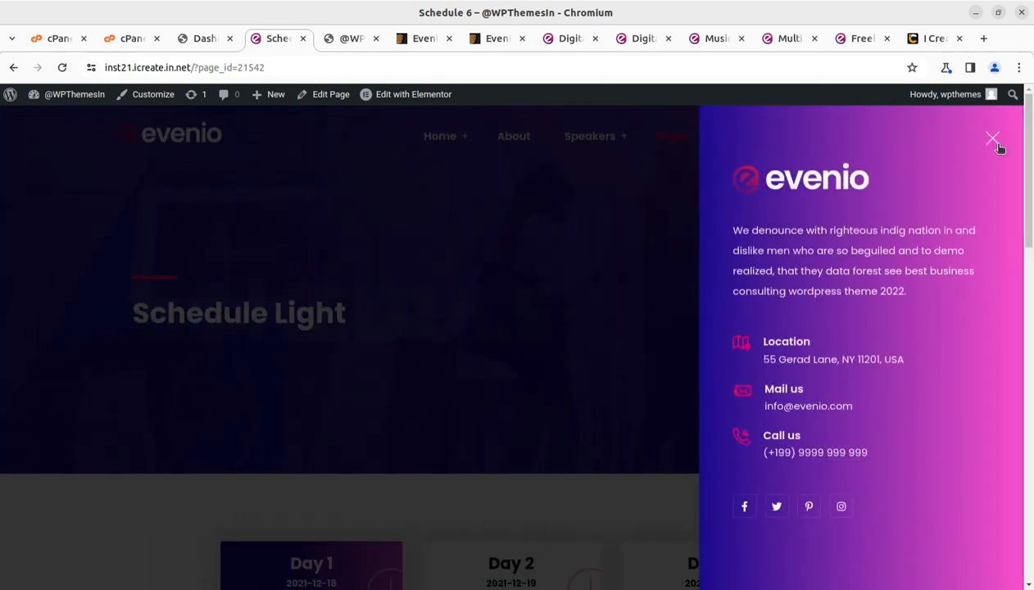
{"action": "left_click", "coordinate": [997, 144]}
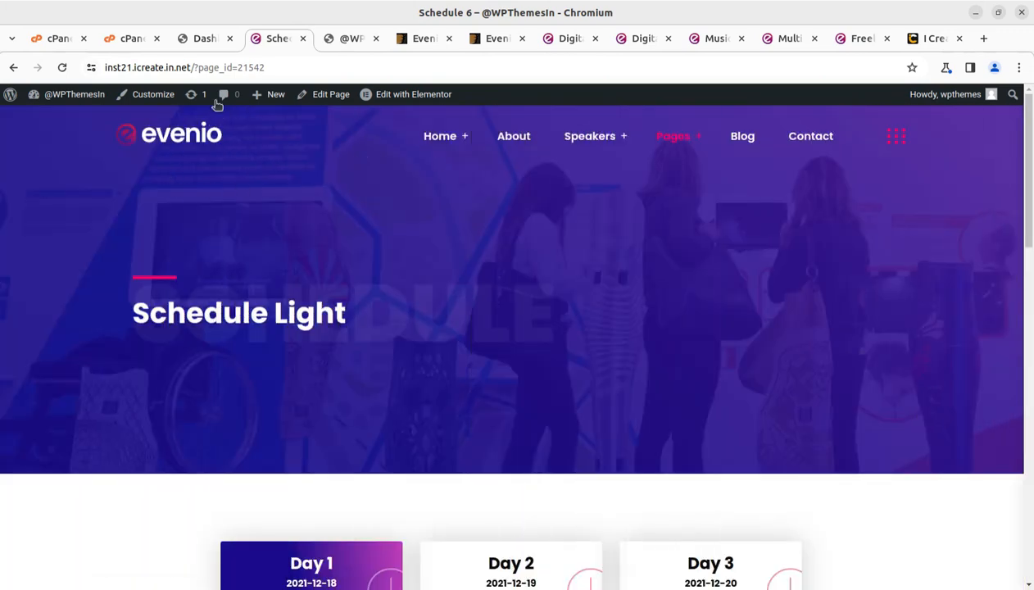
Step: Close the second cPanel tab and open Evenio Options in the WordPress admin
{"action": "left_click", "coordinate": [201, 39]}
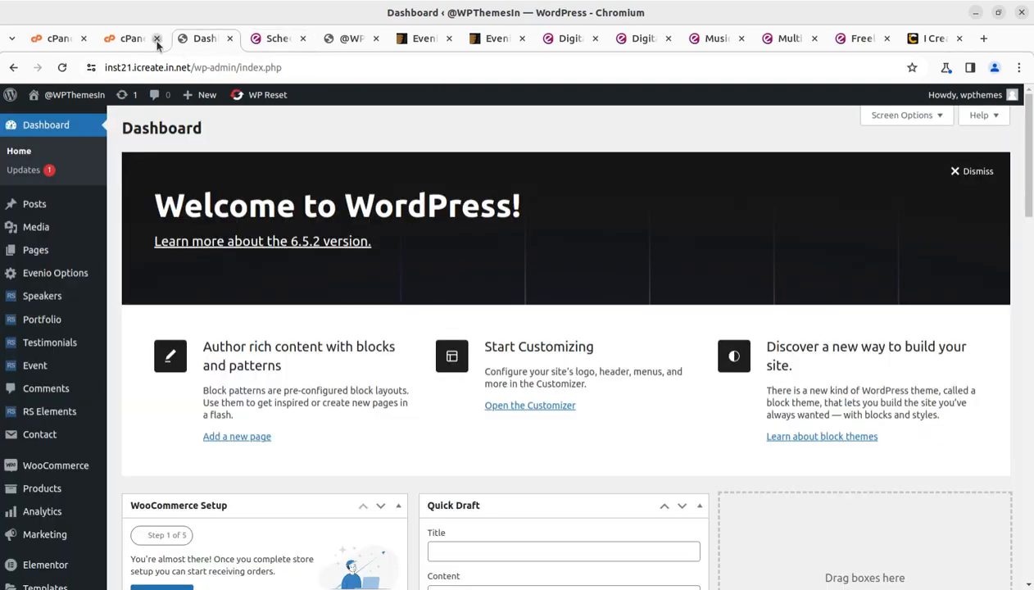
{"action": "left_click", "coordinate": [157, 38]}
{"action": "mouse_move", "coordinate": [39, 314]}
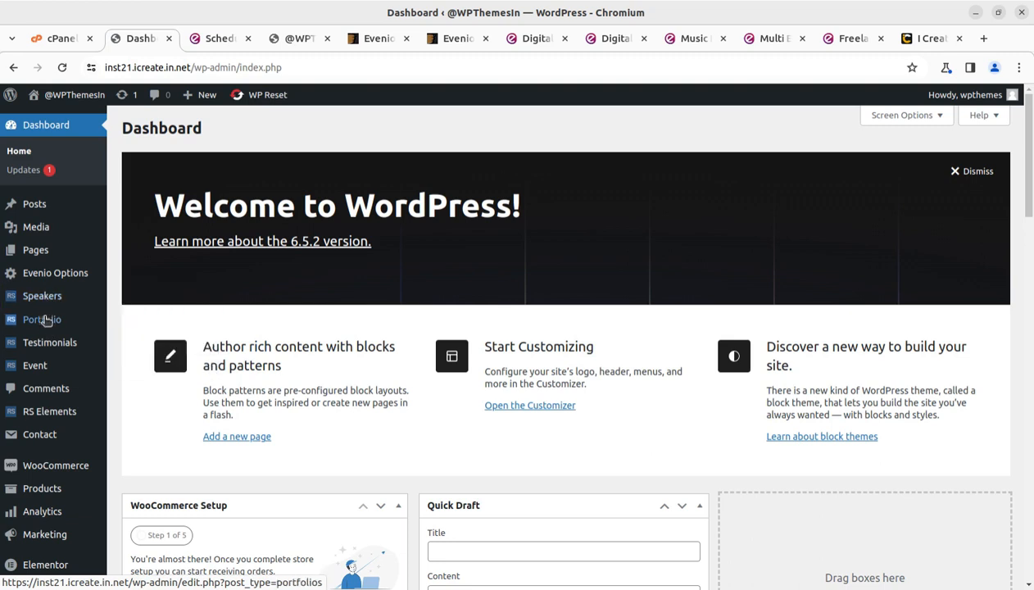
{"action": "mouse_move", "coordinate": [49, 359]}
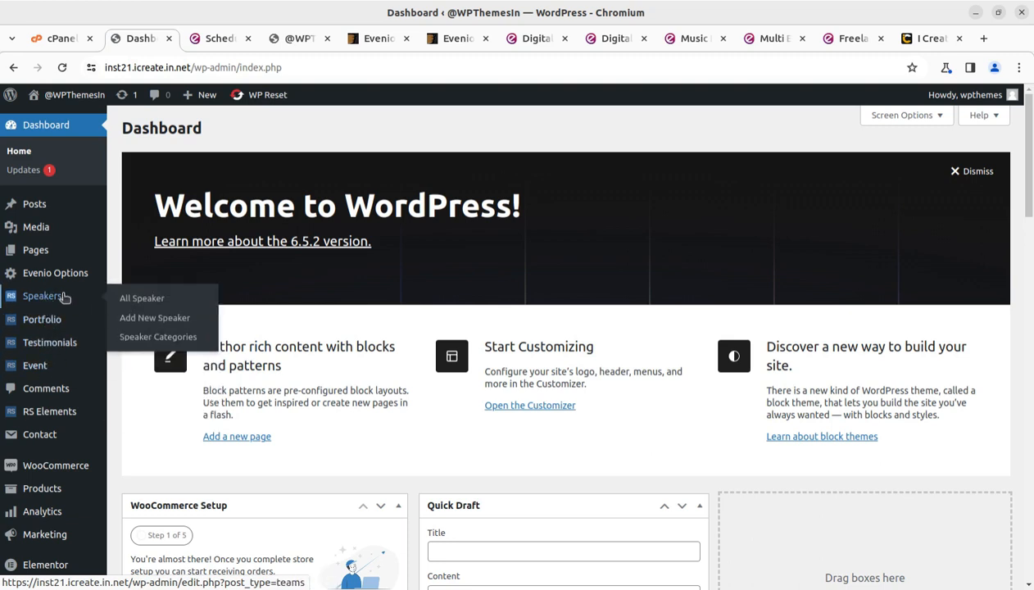
{"action": "mouse_move", "coordinate": [52, 283]}
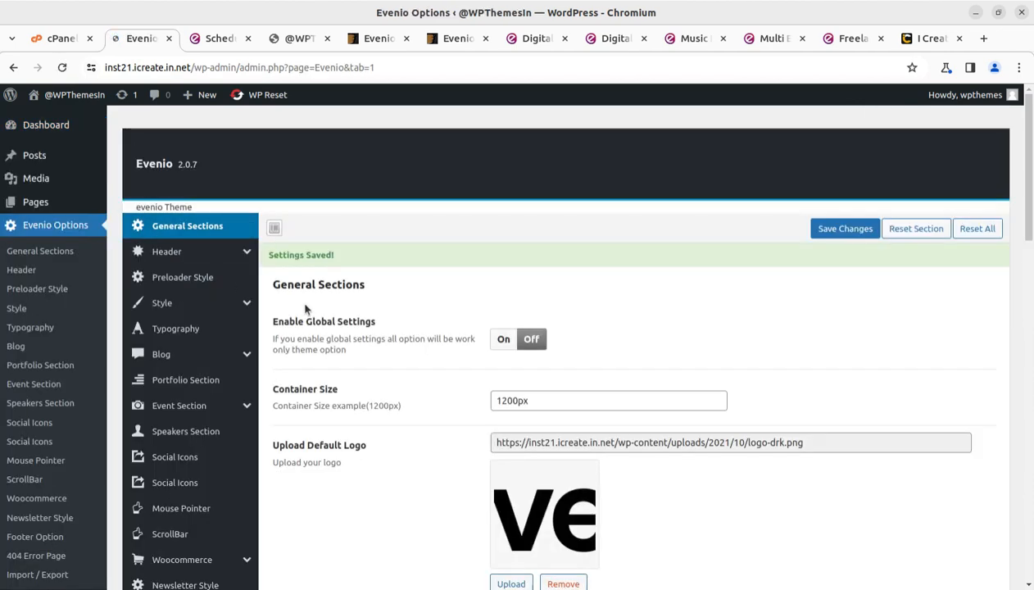
Step: Review the General Sections theme options, including global settings, container size and logo uploads
{"action": "scroll", "coordinate": [305, 308], "scroll_direction": "down", "scroll_amount": 3}
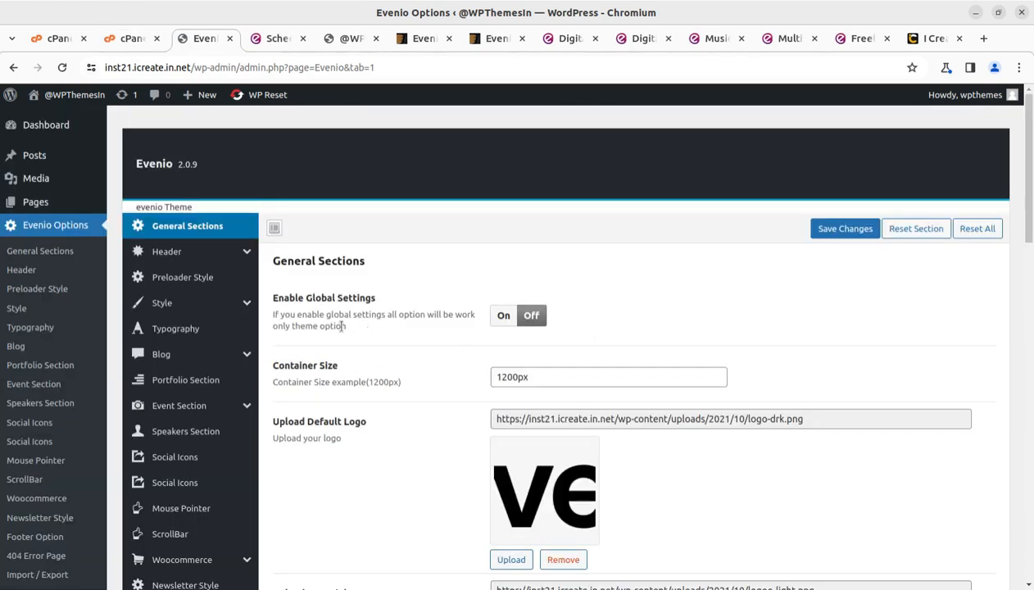
{"action": "scroll", "coordinate": [482, 402], "scroll_direction": "down", "scroll_amount": 2}
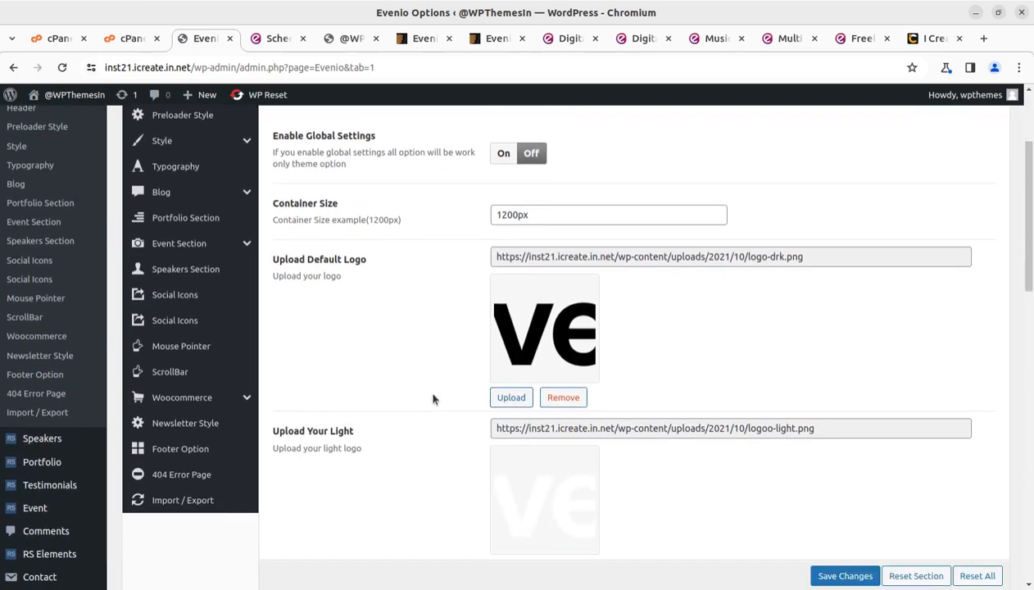
{"action": "scroll", "coordinate": [429, 359], "scroll_direction": "up", "scroll_amount": 2}
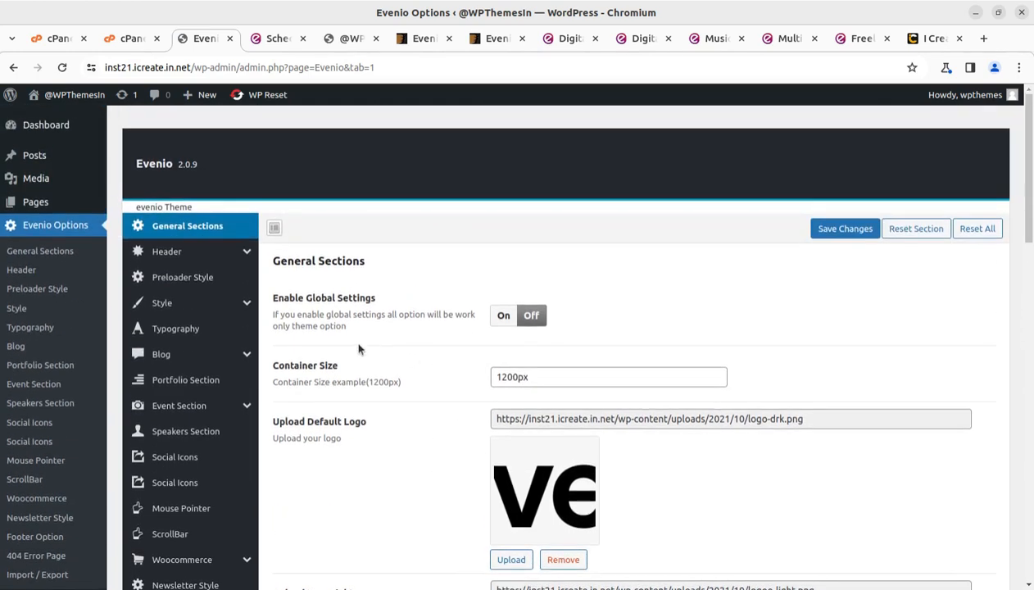
Step: Examine the theme's Header options, including the available header layouts and the Toolbar area colors
{"action": "left_click", "coordinate": [211, 254]}
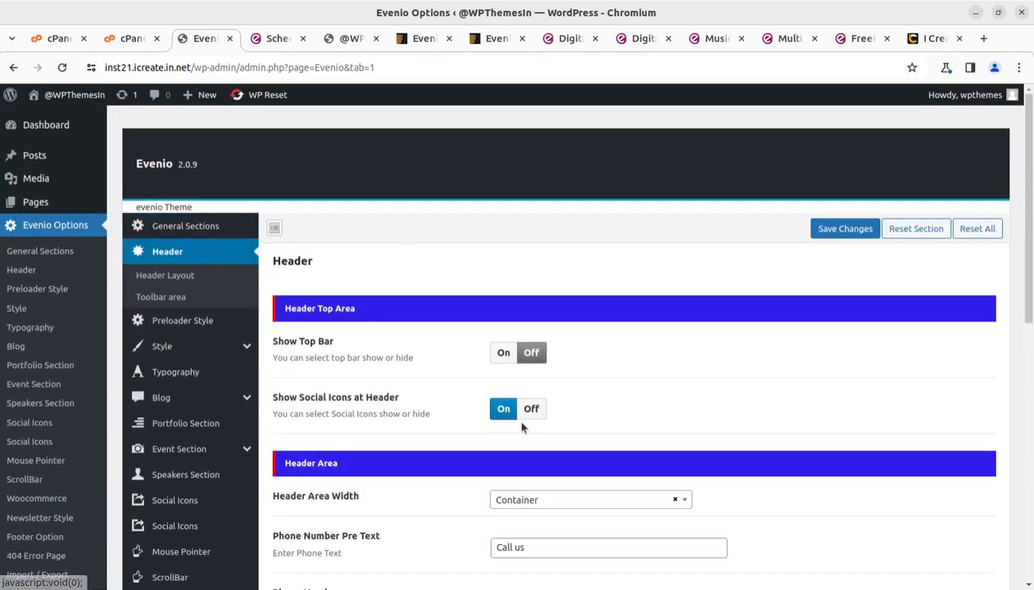
{"action": "left_click", "coordinate": [164, 275]}
{"action": "left_click", "coordinate": [167, 302]}
{"action": "left_click", "coordinate": [168, 276]}
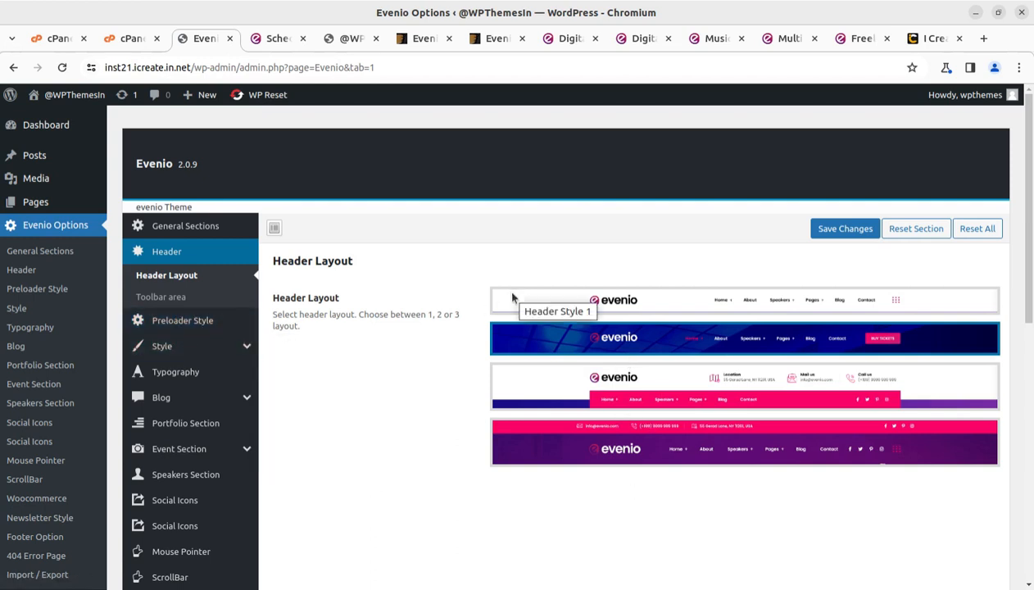
{"action": "left_click", "coordinate": [178, 299]}
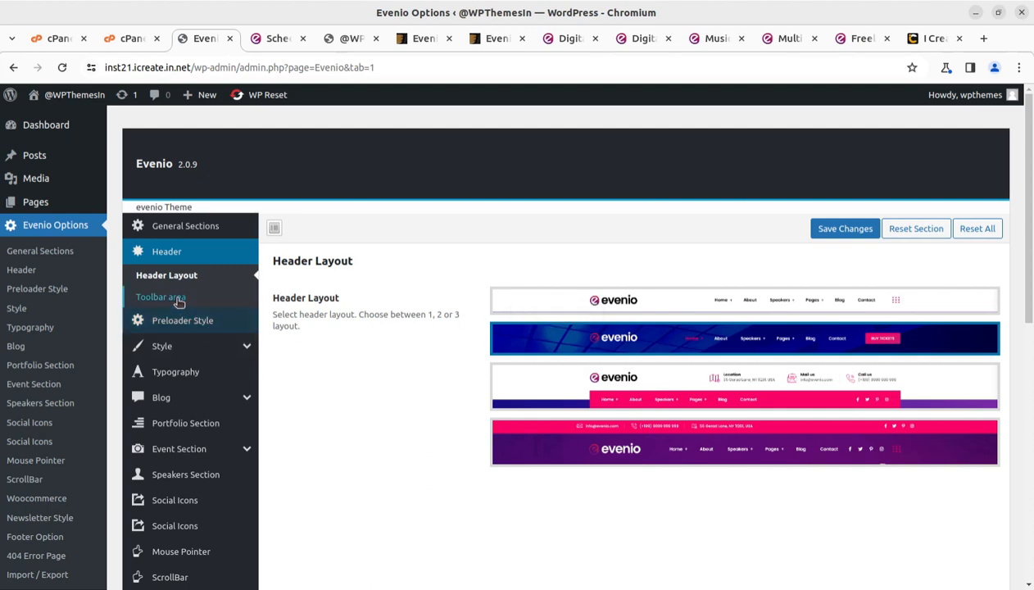
{"action": "scroll", "coordinate": [463, 350], "scroll_direction": "down", "scroll_amount": 5}
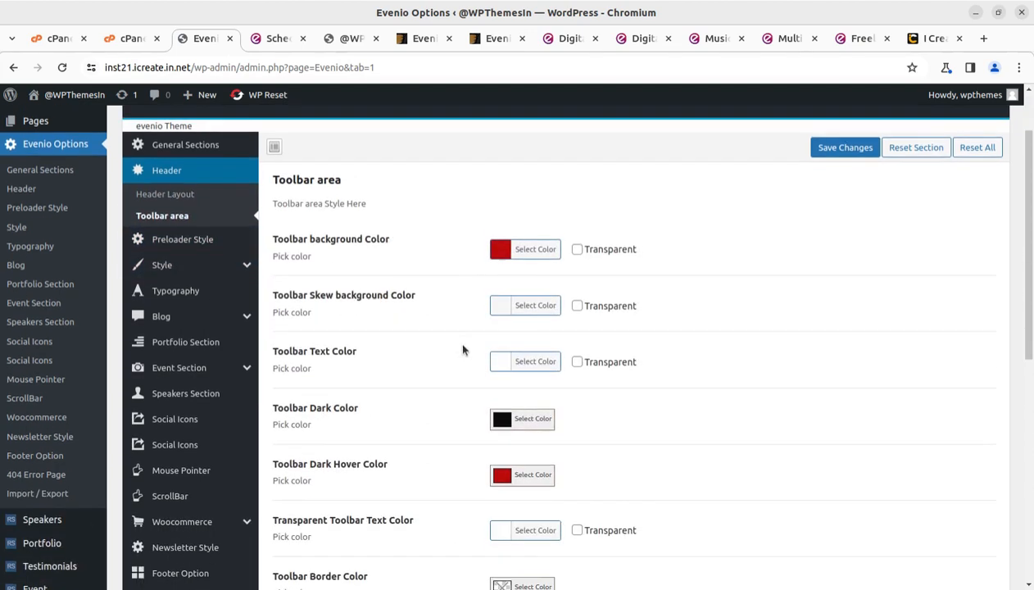
{"action": "scroll", "coordinate": [463, 350], "scroll_direction": "up", "scroll_amount": 5}
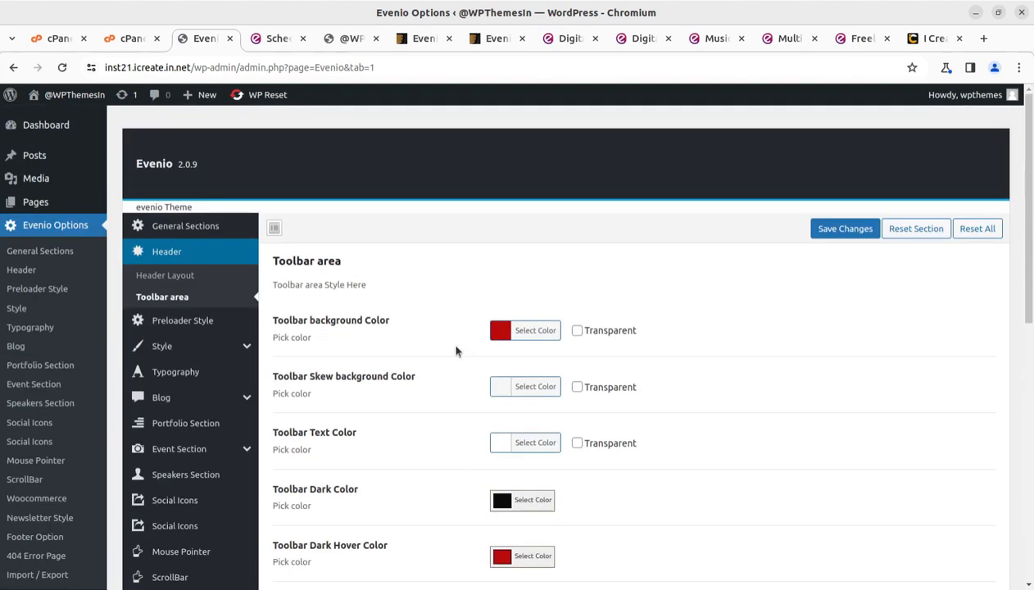
Step: Examine the Preloader Style options and the theme colors under Global Style
{"action": "left_click", "coordinate": [187, 332]}
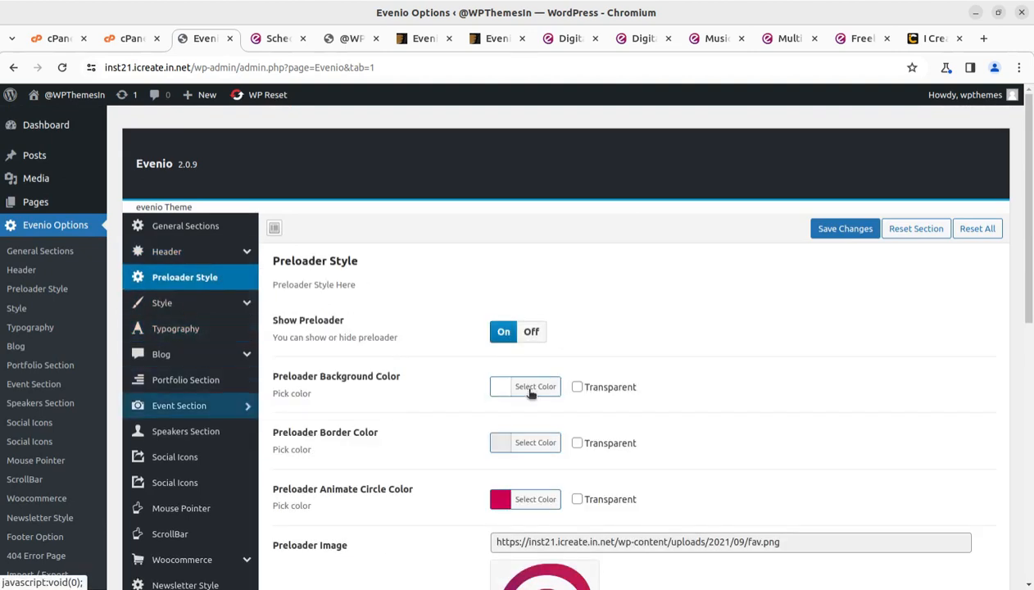
{"action": "left_click", "coordinate": [190, 308]}
{"action": "scroll", "coordinate": [527, 369], "scroll_direction": "down", "scroll_amount": 4}
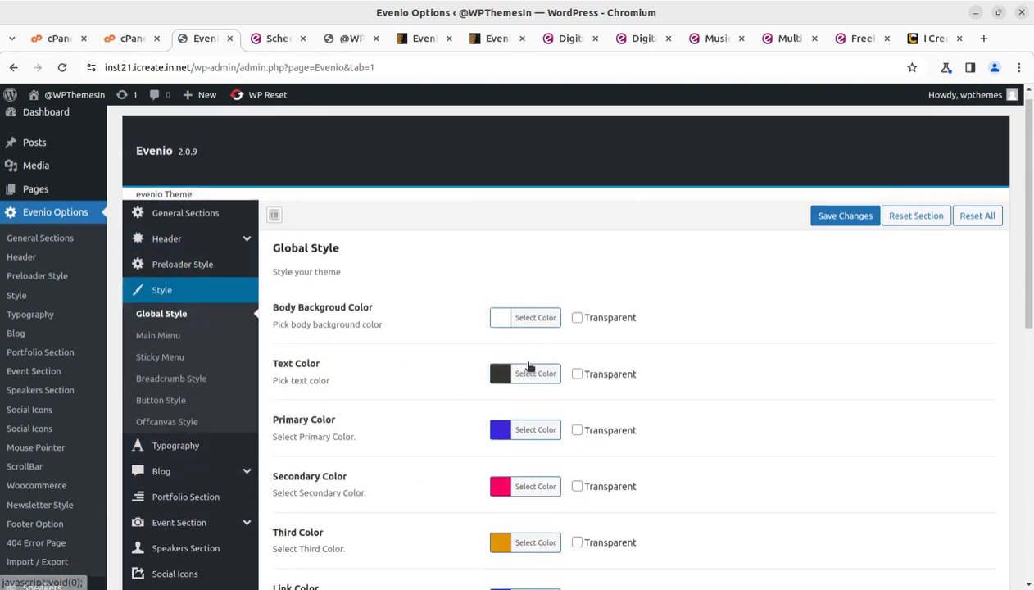
{"action": "scroll", "coordinate": [558, 369], "scroll_direction": "down", "scroll_amount": 2}
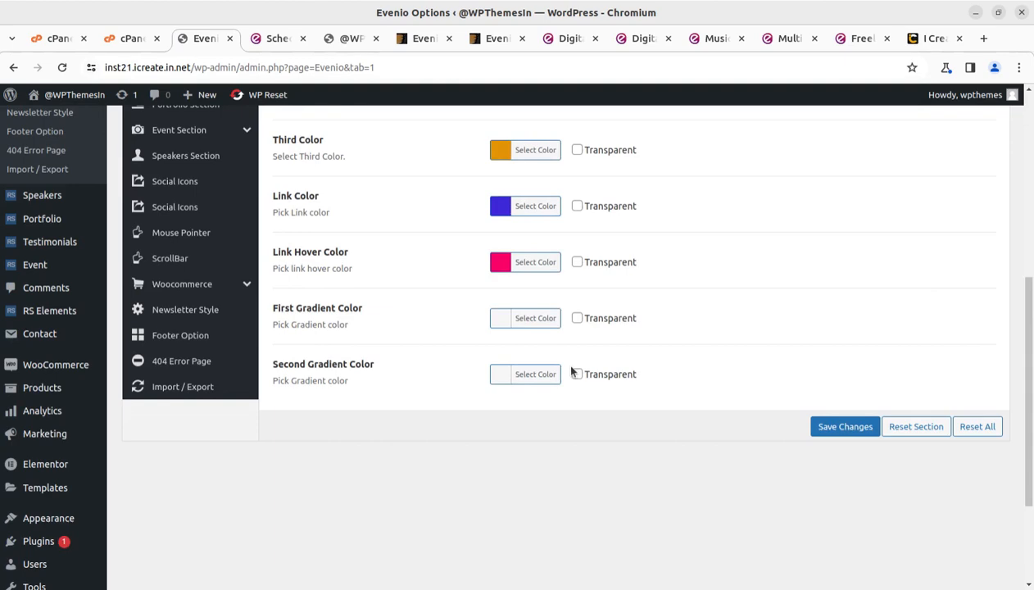
{"action": "scroll", "coordinate": [572, 370], "scroll_direction": "up", "scroll_amount": 5}
{"action": "scroll", "coordinate": [566, 369], "scroll_direction": "down", "scroll_amount": 2}
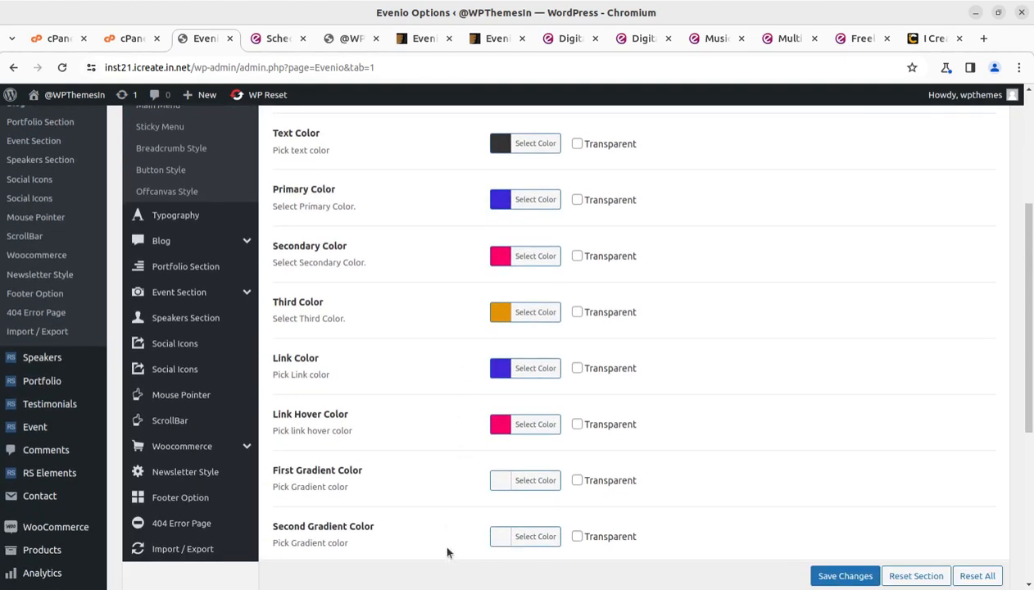
{"action": "scroll", "coordinate": [455, 564], "scroll_direction": "down", "scroll_amount": 1}
{"action": "scroll", "coordinate": [325, 446], "scroll_direction": "up", "scroll_amount": 3}
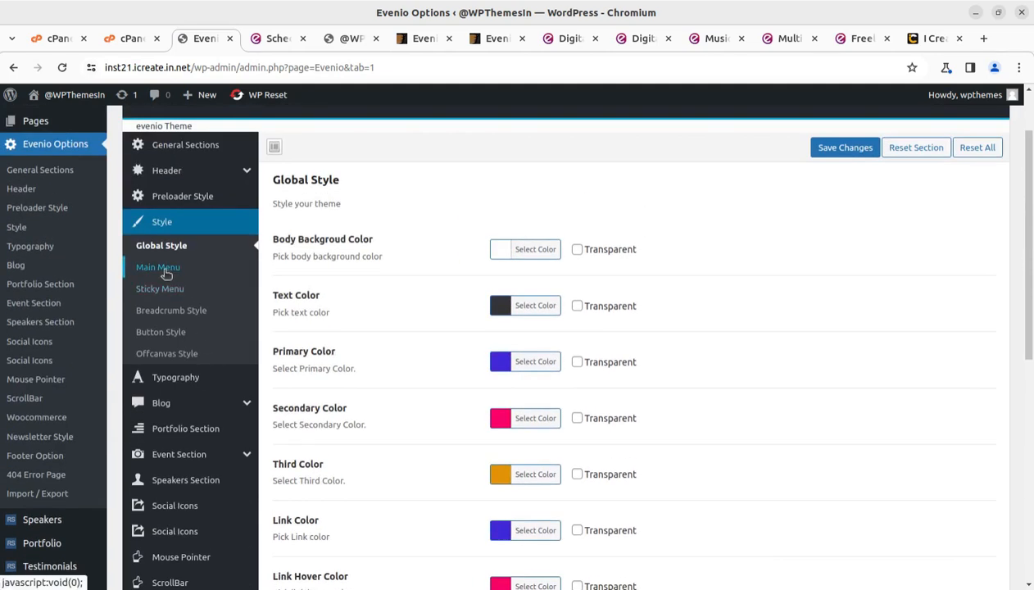
Step: Review the Main Menu, Sticky Menu, Breadcrumb, Button and Offcanvas options in the theme's Style section
{"action": "left_click", "coordinate": [160, 267]}
{"action": "left_click", "coordinate": [168, 293]}
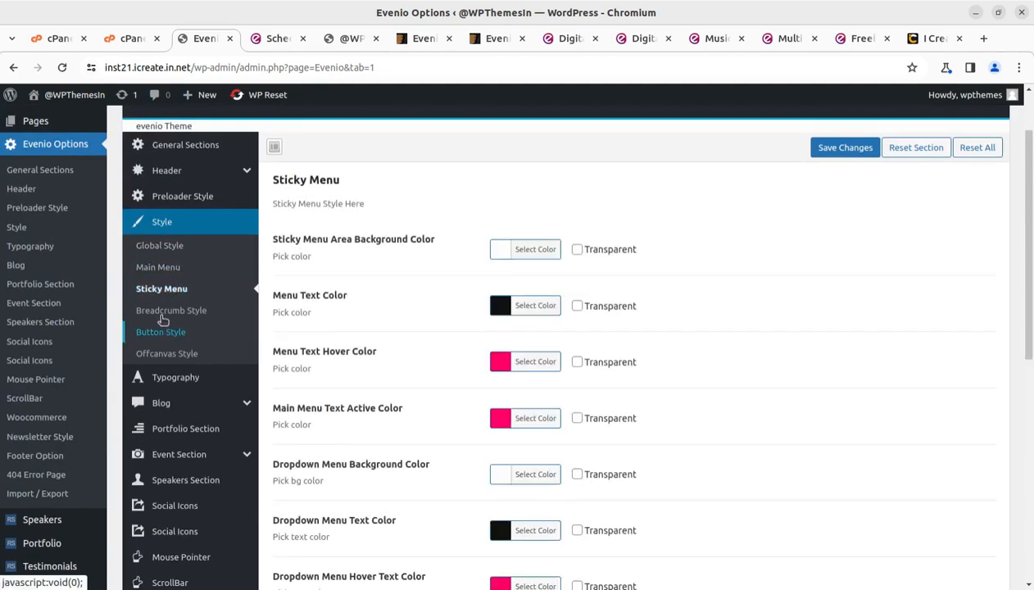
{"action": "left_click", "coordinate": [168, 311]}
{"action": "left_click", "coordinate": [165, 335]}
{"action": "left_click", "coordinate": [169, 357]}
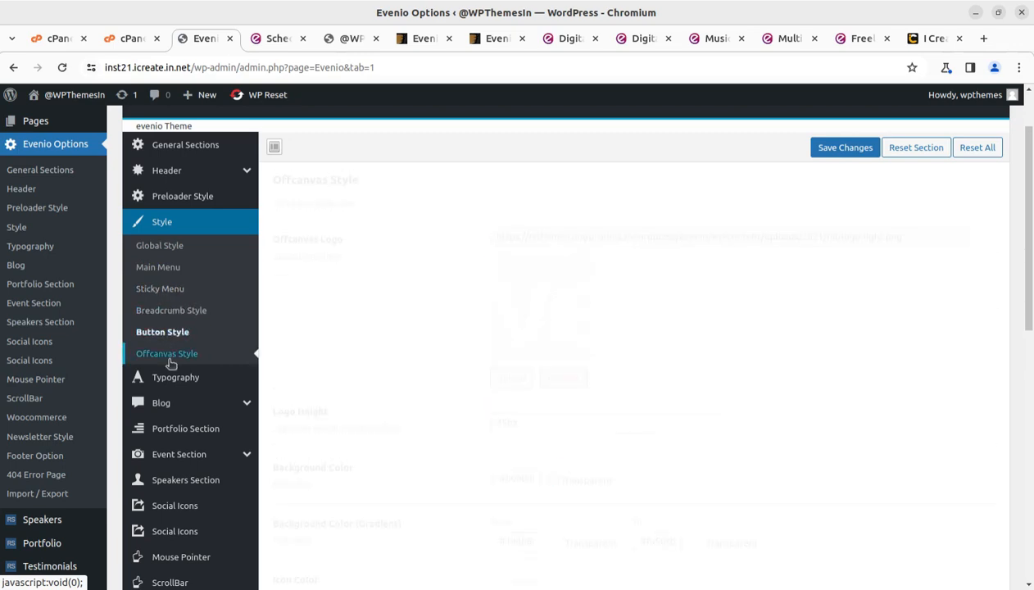
{"action": "scroll", "coordinate": [379, 337], "scroll_direction": "down", "scroll_amount": 3}
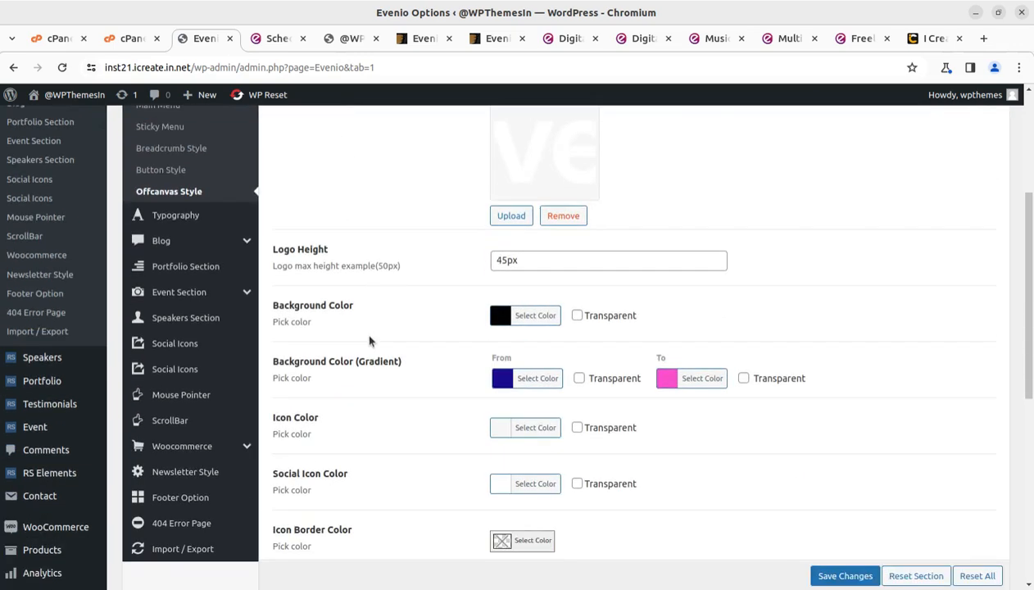
Step: Look through the theme's Typography, Blog, Portfolio, Event and Speakers section options
{"action": "left_click", "coordinate": [177, 217]}
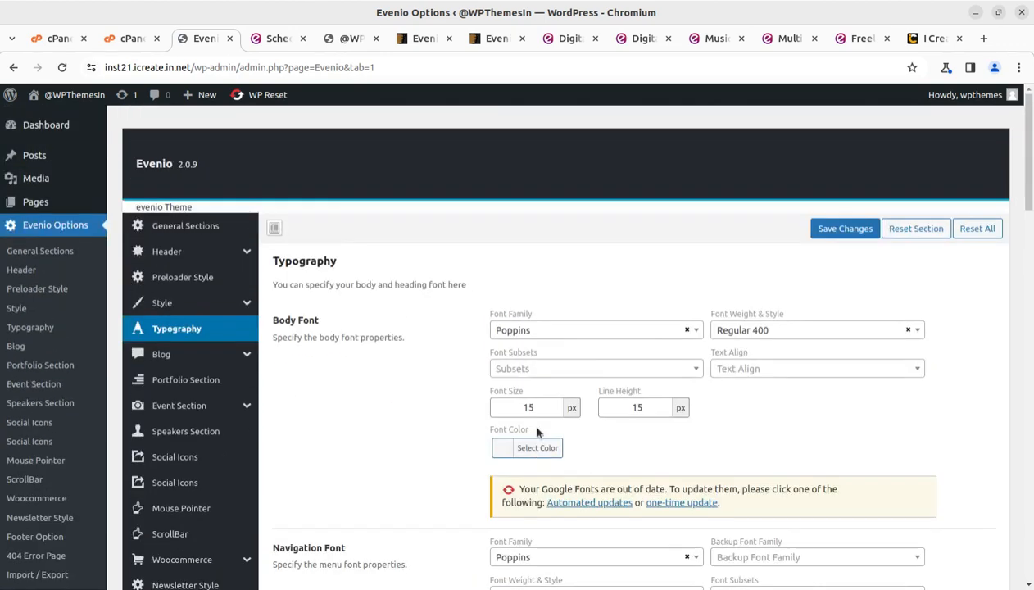
{"action": "scroll", "coordinate": [538, 432], "scroll_direction": "down", "scroll_amount": 3}
{"action": "left_click", "coordinate": [192, 195]}
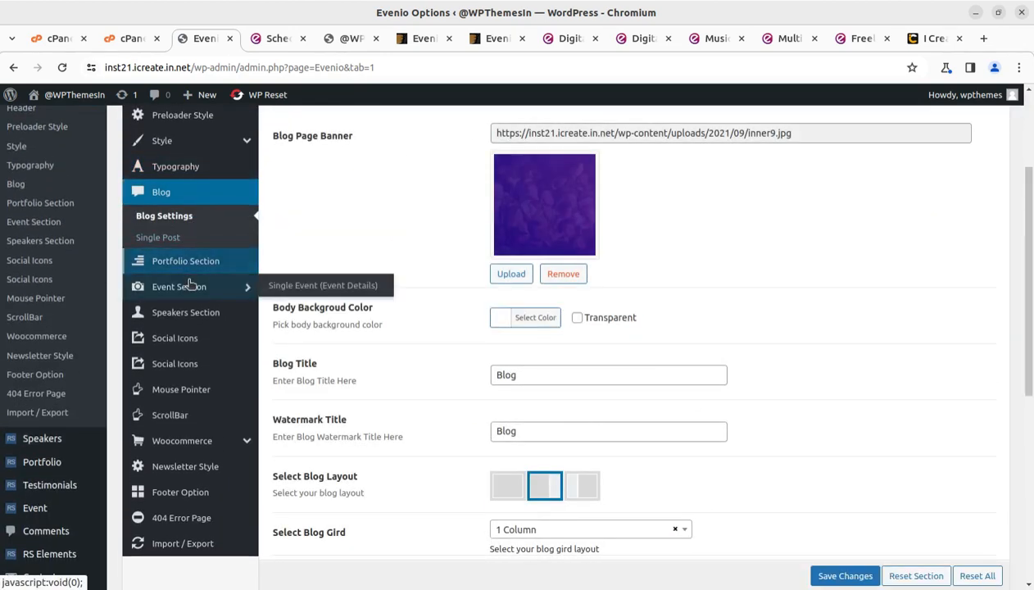
{"action": "left_click", "coordinate": [189, 263]}
{"action": "left_click", "coordinate": [191, 243]}
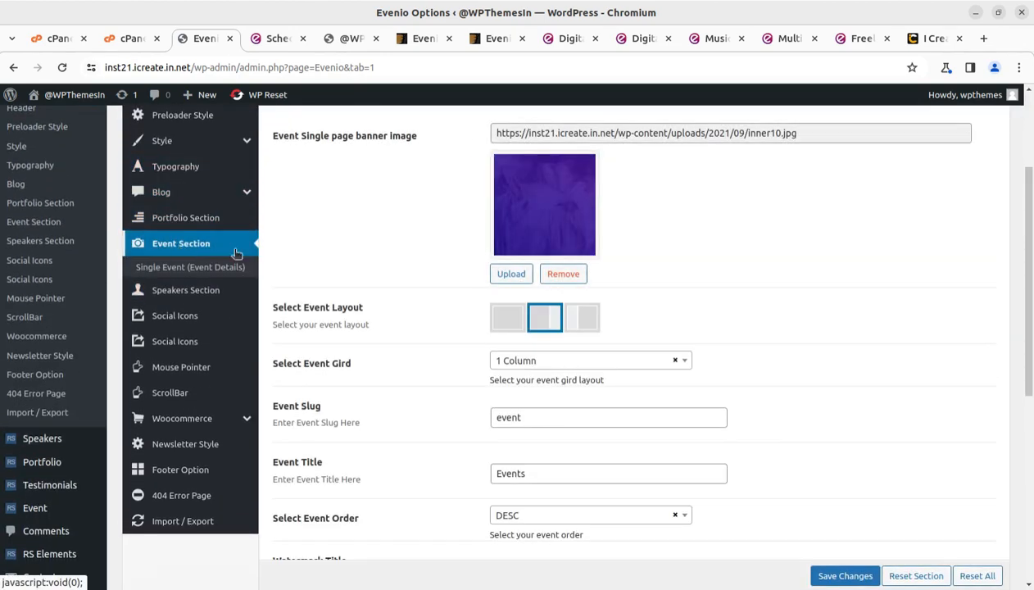
{"action": "left_click", "coordinate": [213, 293]}
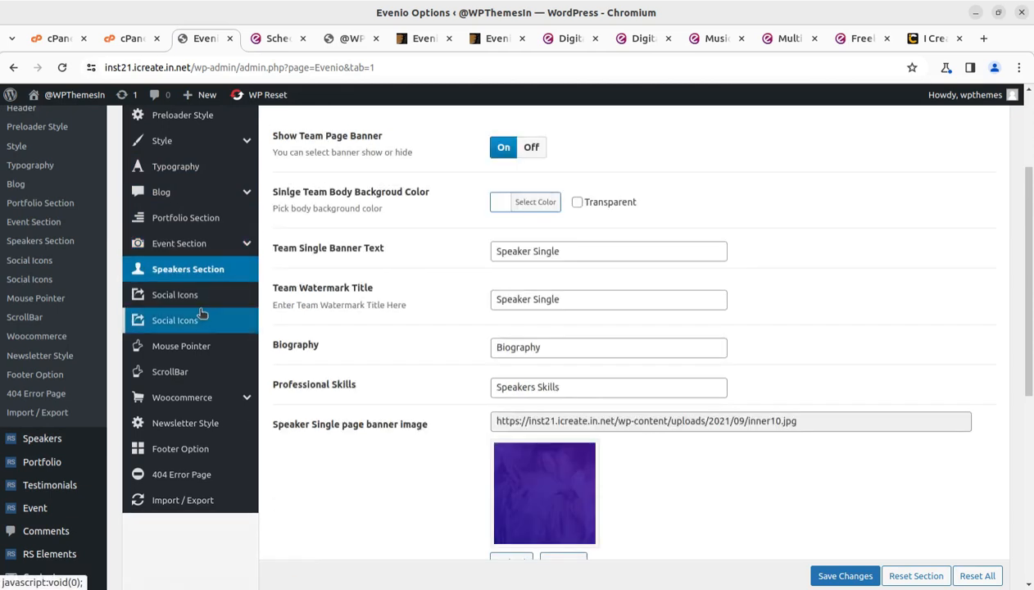
Step: Look through the theme's Social Icons, Mouse Pointer, ScrollBar, Woocommerce and Newsletter Style options
{"action": "left_click", "coordinate": [198, 297]}
{"action": "left_click", "coordinate": [204, 326]}
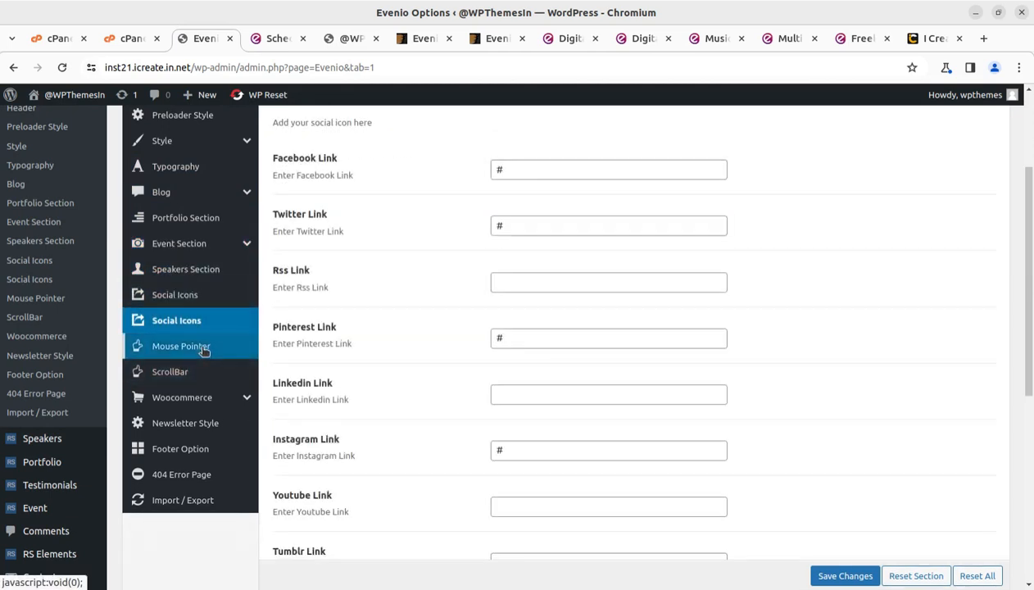
{"action": "left_click", "coordinate": [204, 349]}
{"action": "left_click", "coordinate": [191, 379]}
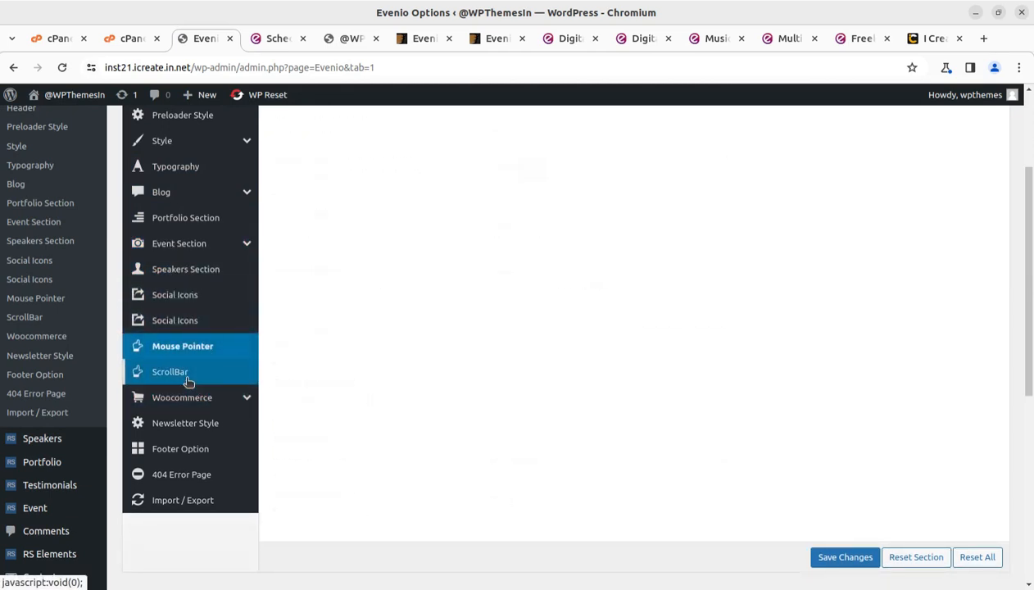
{"action": "left_click", "coordinate": [199, 401]}
{"action": "left_click", "coordinate": [199, 445]}
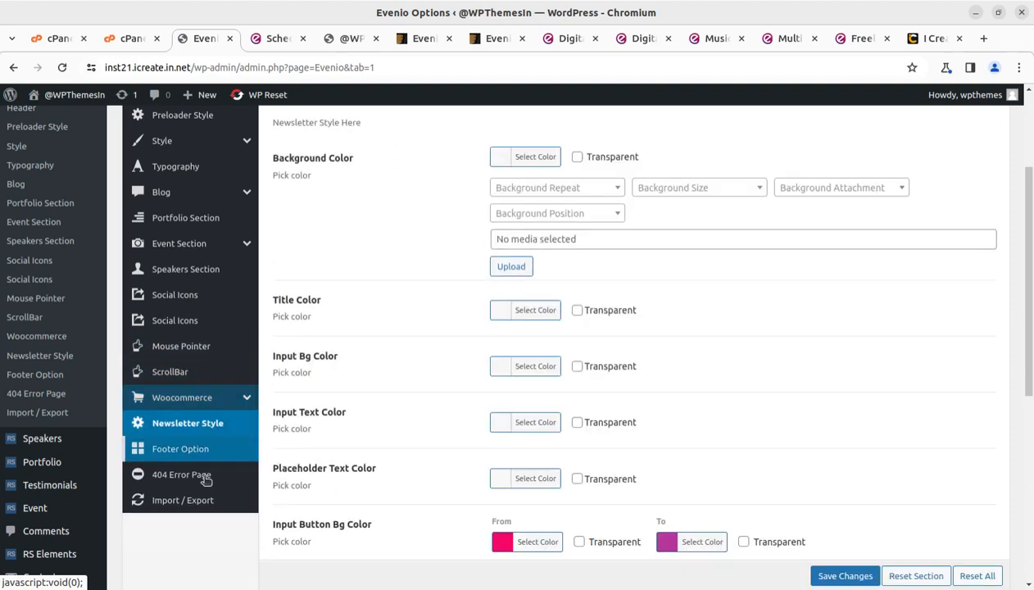
Step: Review the theme's Footer Option, 404 Error Page and Import / Export settings
{"action": "left_click", "coordinate": [203, 454]}
{"action": "left_click", "coordinate": [203, 477]}
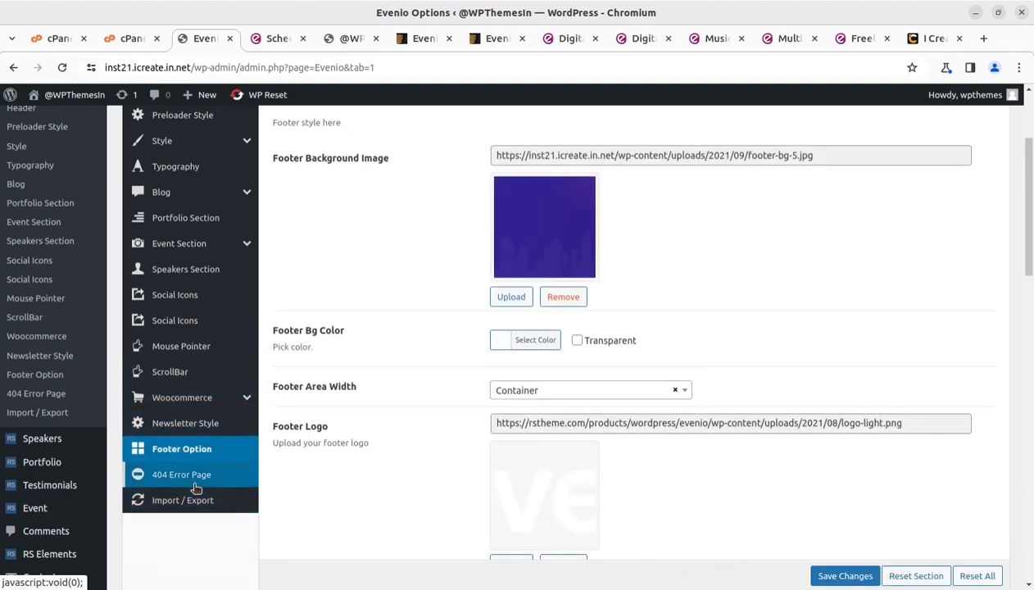
{"action": "left_click", "coordinate": [201, 502]}
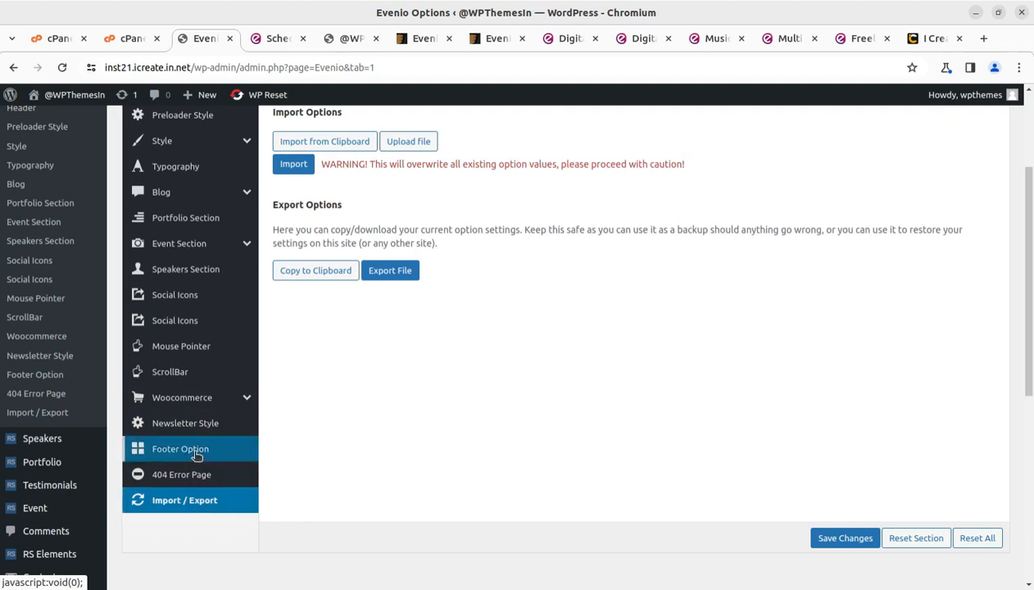
{"action": "scroll", "coordinate": [196, 456], "scroll_direction": "up", "scroll_amount": 3}
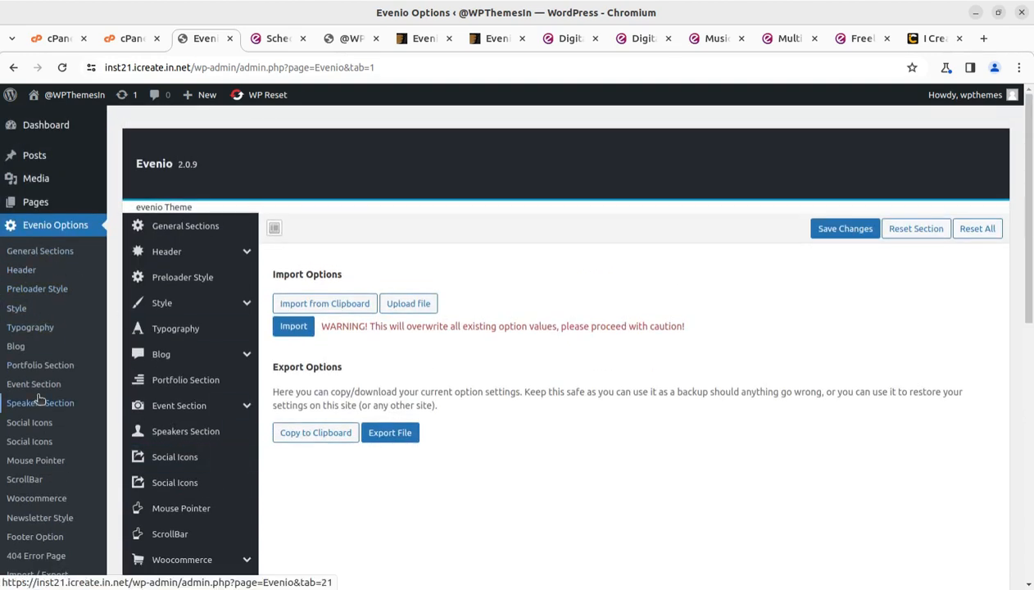
Step: Open the list of all speakers in the WordPress admin and look through its entries
{"action": "scroll", "coordinate": [39, 399], "scroll_direction": "down", "scroll_amount": 2}
{"action": "scroll", "coordinate": [43, 413], "scroll_direction": "up", "scroll_amount": 2}
{"action": "scroll", "coordinate": [111, 400], "scroll_direction": "down", "scroll_amount": 6}
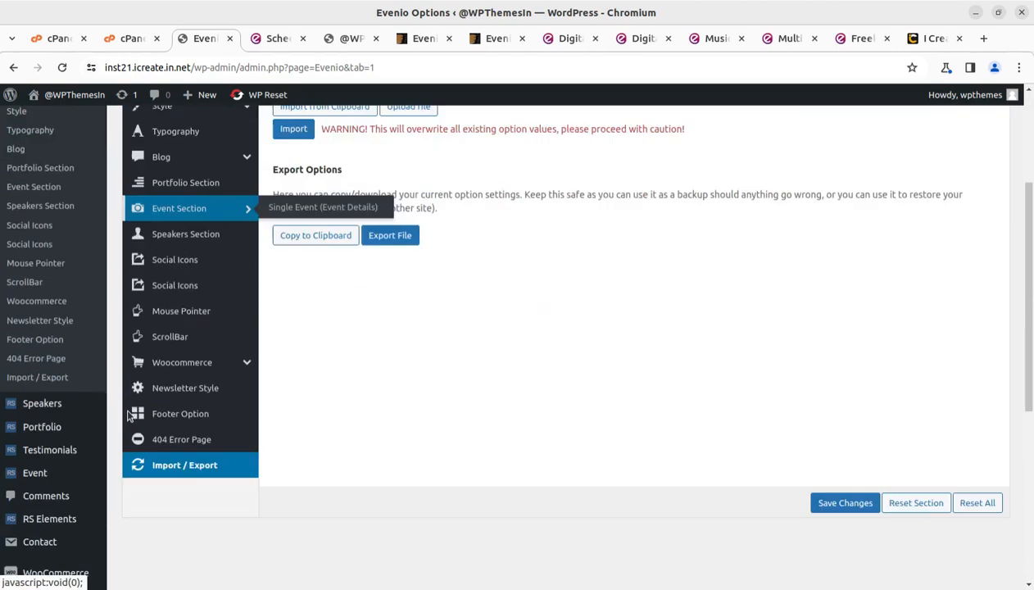
{"action": "scroll", "coordinate": [110, 414], "scroll_direction": "up", "scroll_amount": 4}
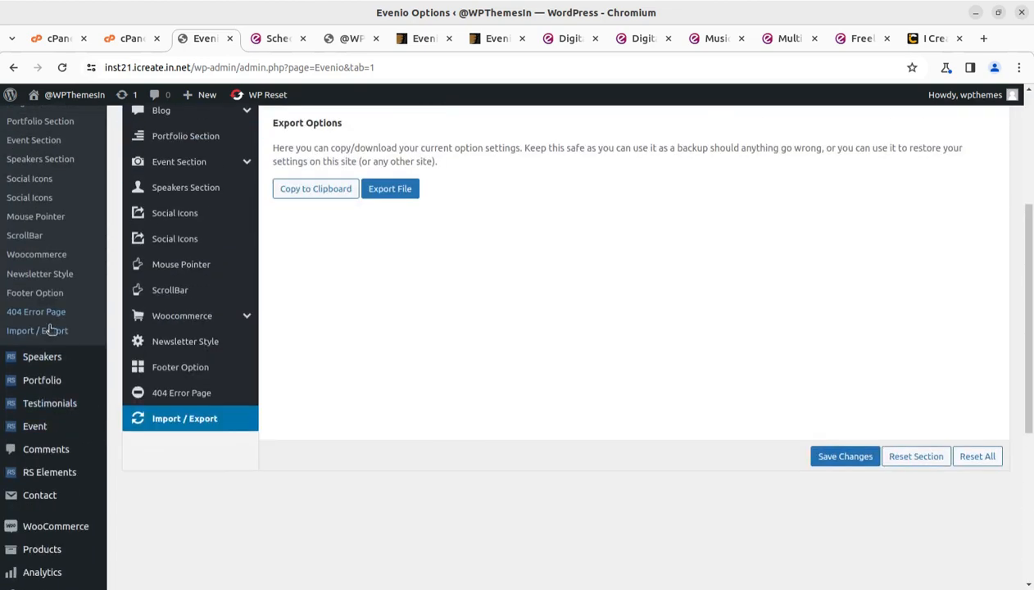
{"action": "left_click", "coordinate": [40, 363]}
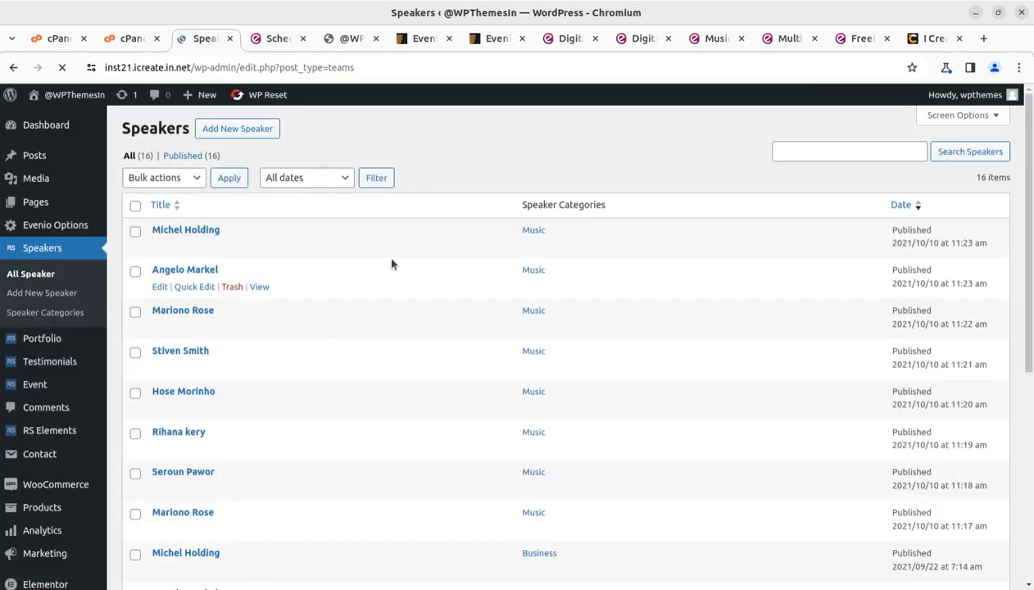
{"action": "scroll", "coordinate": [445, 279], "scroll_direction": "down", "scroll_amount": 2}
{"action": "scroll", "coordinate": [446, 279], "scroll_direction": "down", "scroll_amount": 3}
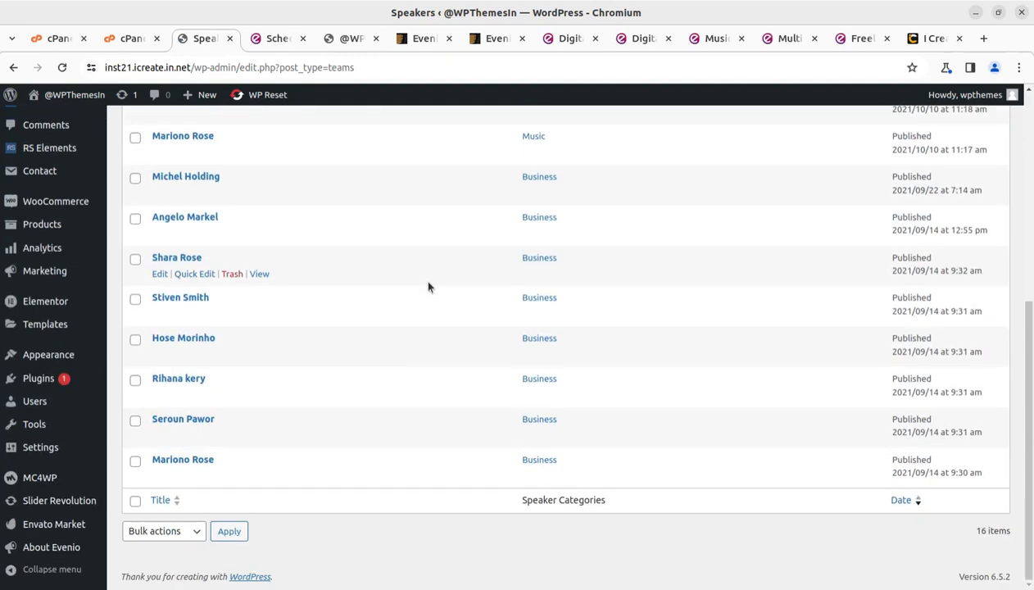
{"action": "scroll", "coordinate": [427, 286], "scroll_direction": "up", "scroll_amount": 5}
Step: Open the second listed speaker for editing, examine its header settings and featured image, and return to the Speakers list
{"action": "left_click", "coordinate": [159, 288]}
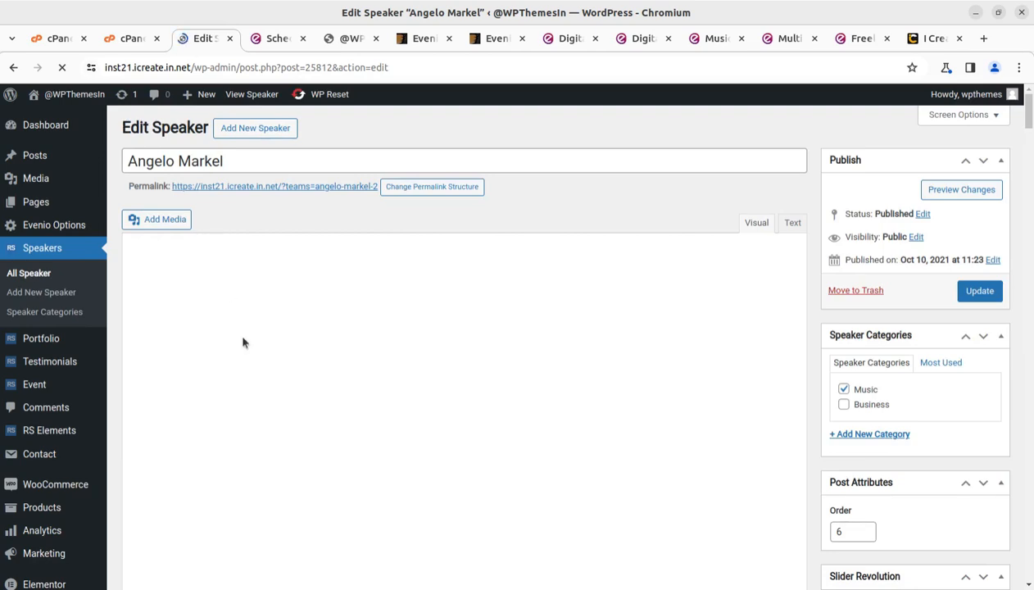
{"action": "scroll", "coordinate": [250, 352], "scroll_direction": "down", "scroll_amount": 3}
{"action": "scroll", "coordinate": [256, 359], "scroll_direction": "down", "scroll_amount": 3}
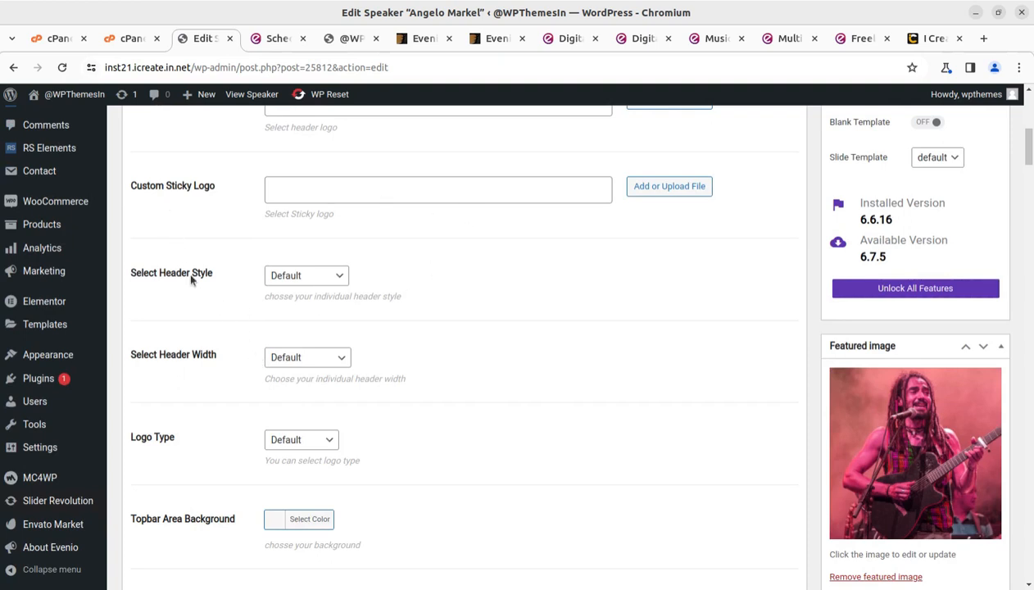
{"action": "scroll", "coordinate": [757, 476], "scroll_direction": "down", "scroll_amount": 1}
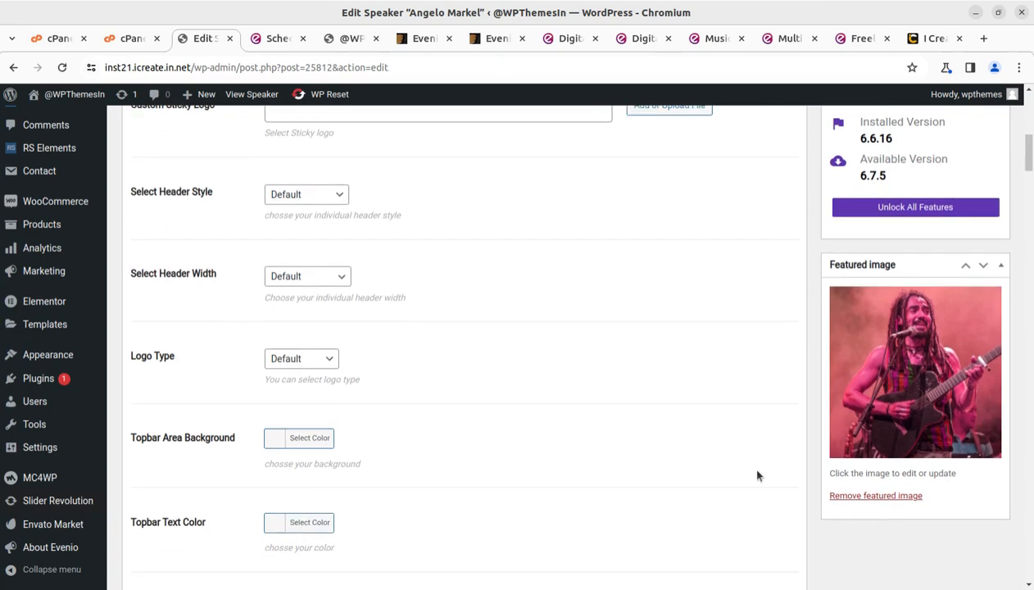
{"action": "scroll", "coordinate": [689, 309], "scroll_direction": "up", "scroll_amount": 7}
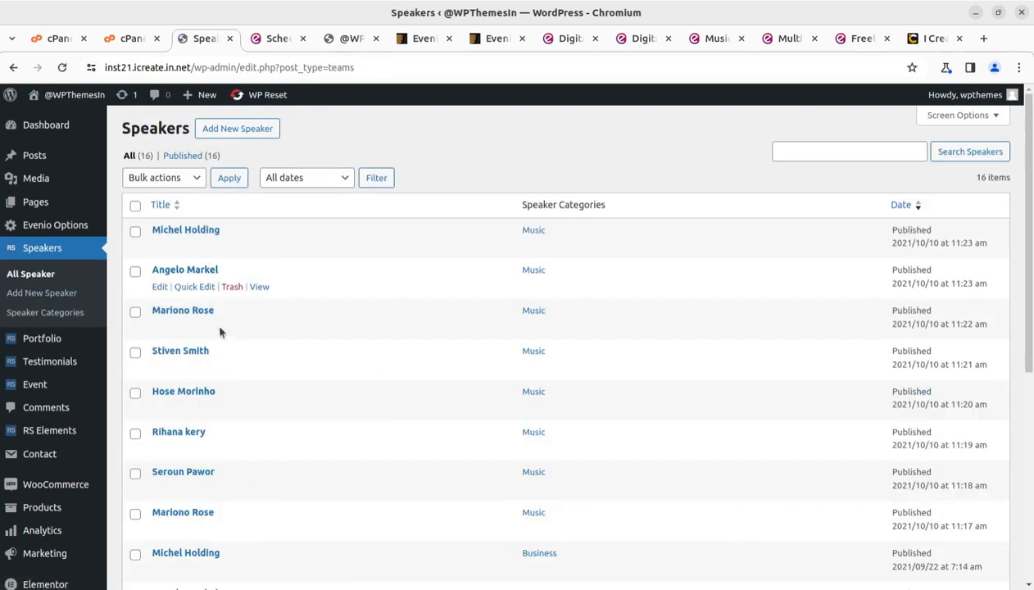
Step: Browse the Portfolio, Event, Comments and RS Elements lists in the WordPress admin
{"action": "left_click", "coordinate": [48, 350]}
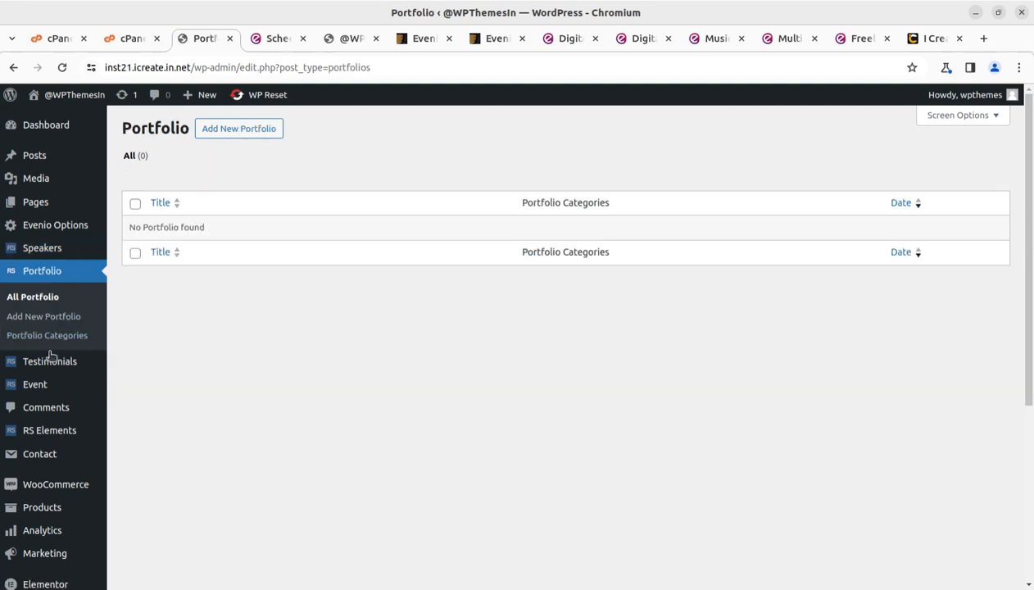
{"action": "mouse_move", "coordinate": [56, 370]}
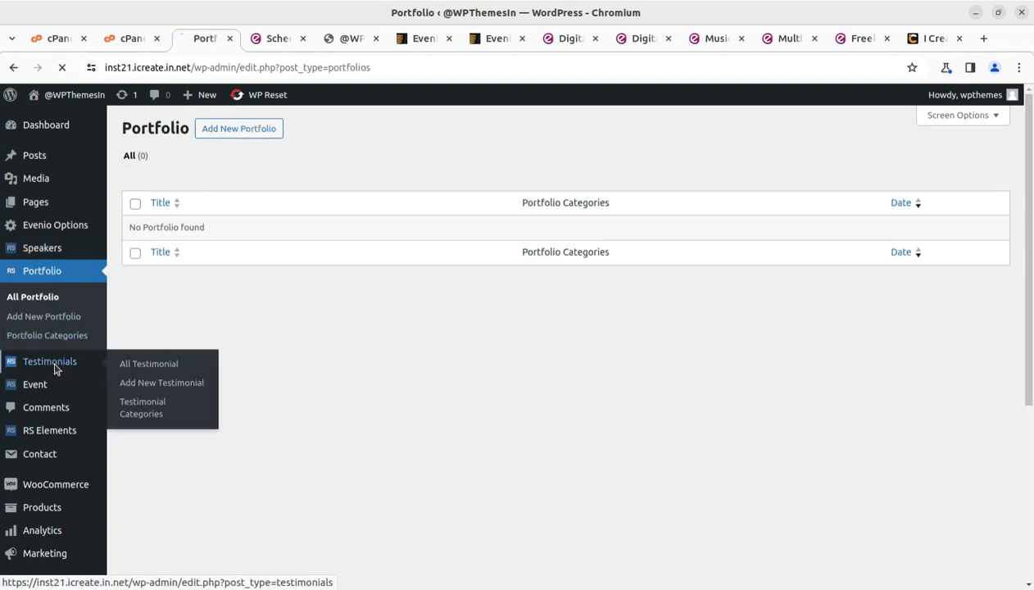
{"action": "left_click", "coordinate": [49, 388]}
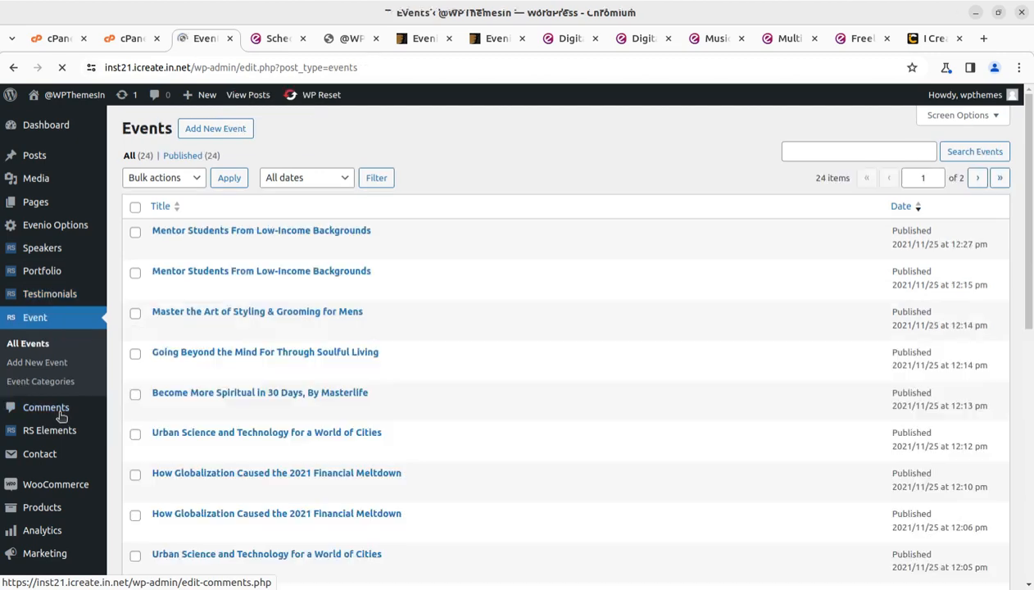
{"action": "left_click", "coordinate": [61, 418]}
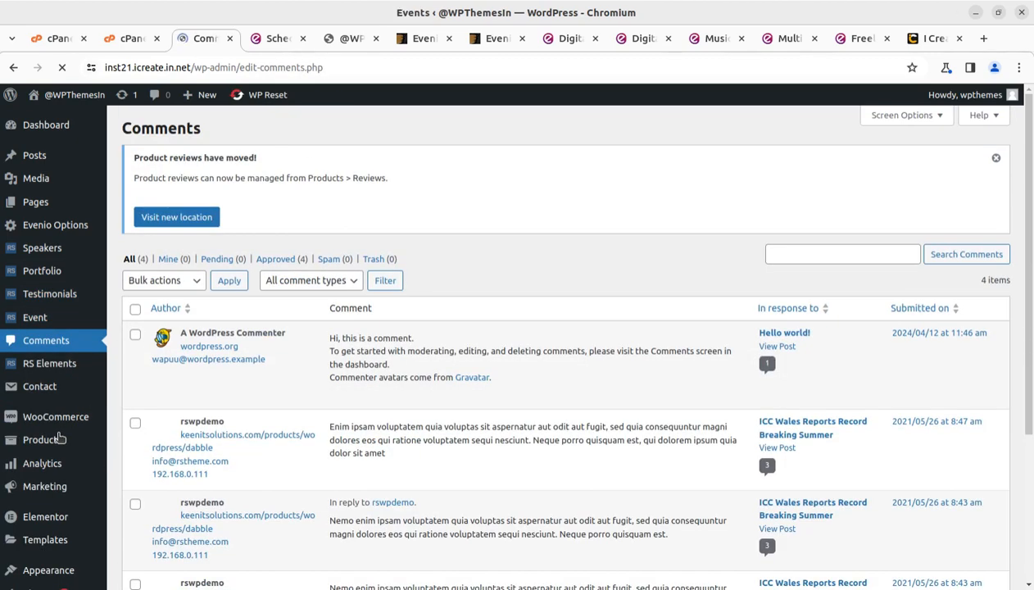
{"action": "left_click", "coordinate": [59, 375]}
Step: Open the Slider Revolution overview and decline sharing usage data with the development team
{"action": "scroll", "coordinate": [292, 303], "scroll_direction": "down", "scroll_amount": 5}
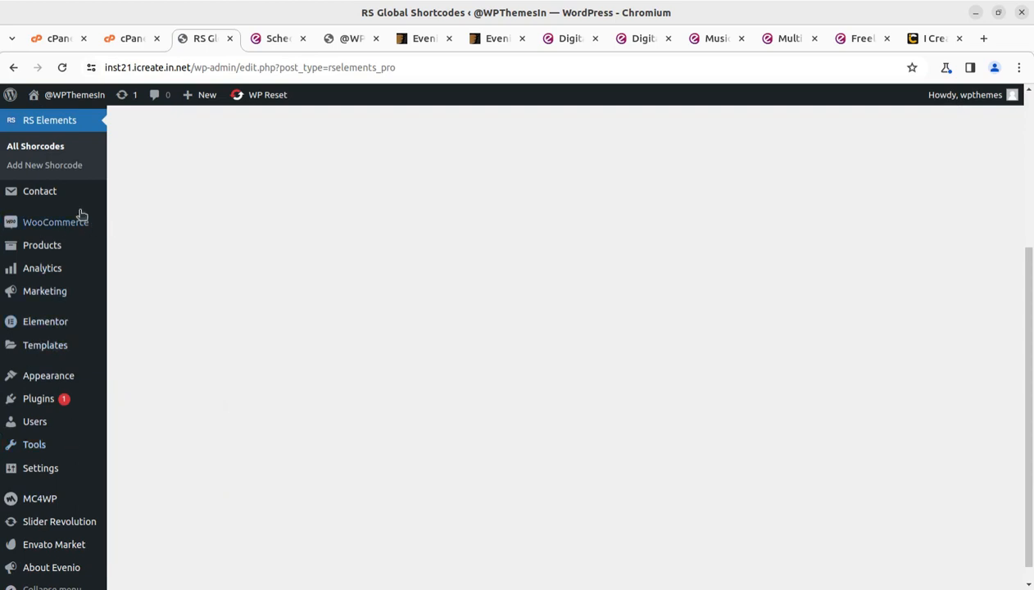
{"action": "mouse_move", "coordinate": [67, 380]}
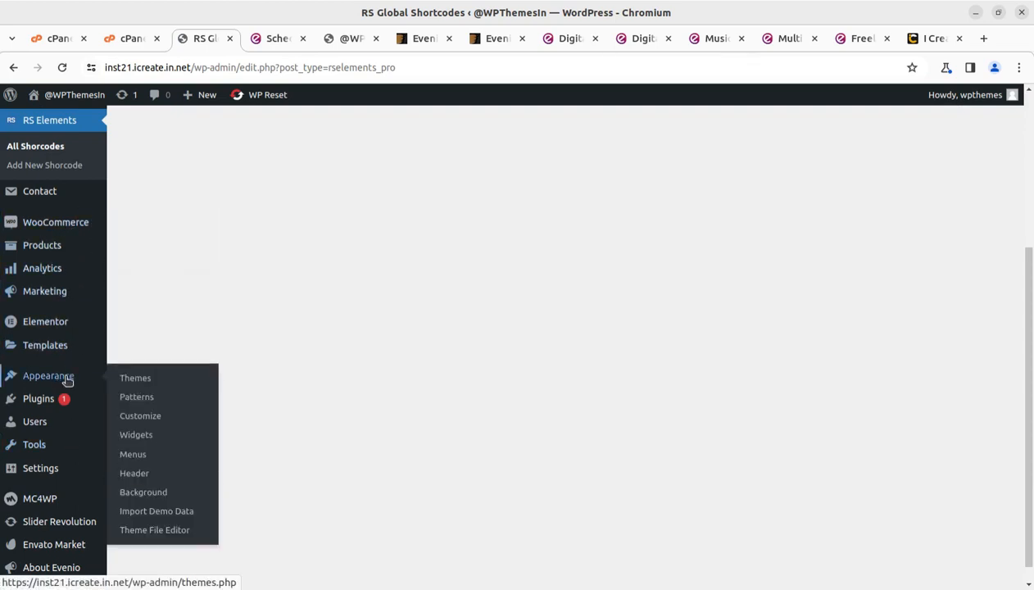
{"action": "left_click", "coordinate": [47, 522]}
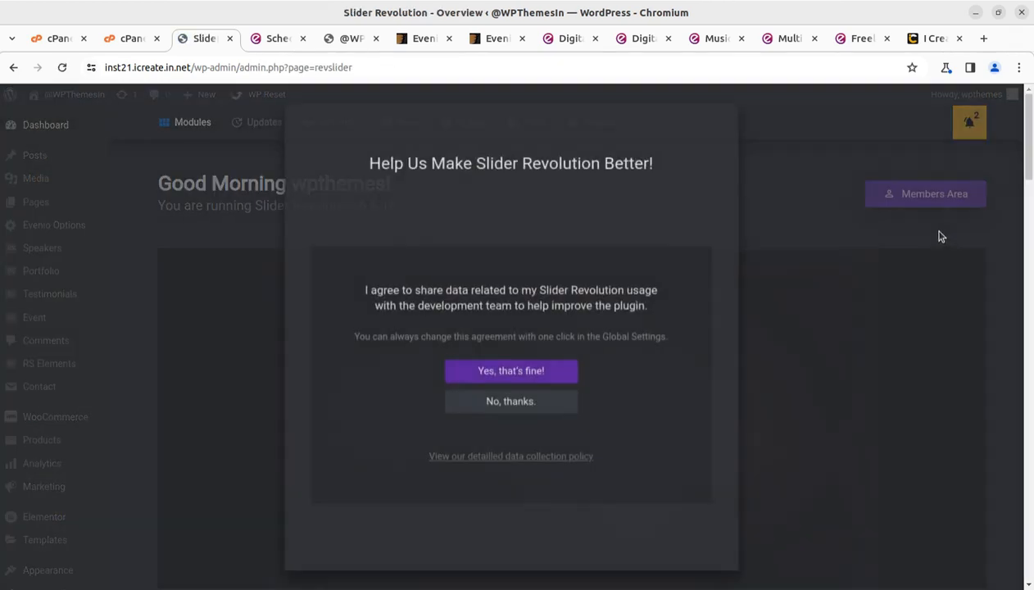
{"action": "left_click", "coordinate": [511, 403]}
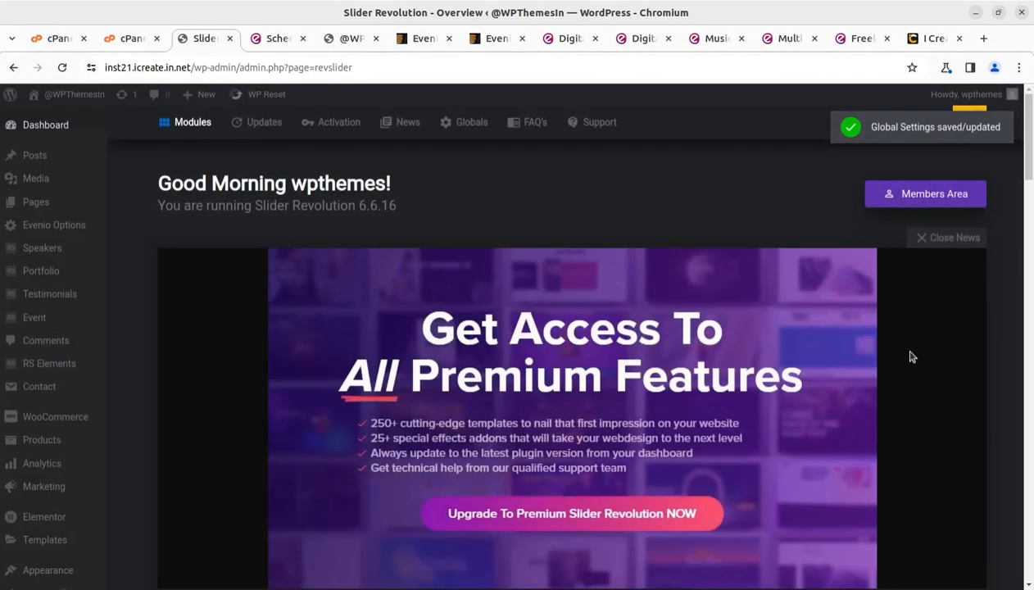
Step: Examine the Slider Revolution overview page, including its activation and news sections
{"action": "scroll", "coordinate": [911, 358], "scroll_direction": "down", "scroll_amount": 5}
{"action": "scroll", "coordinate": [446, 420], "scroll_direction": "down", "scroll_amount": 10}
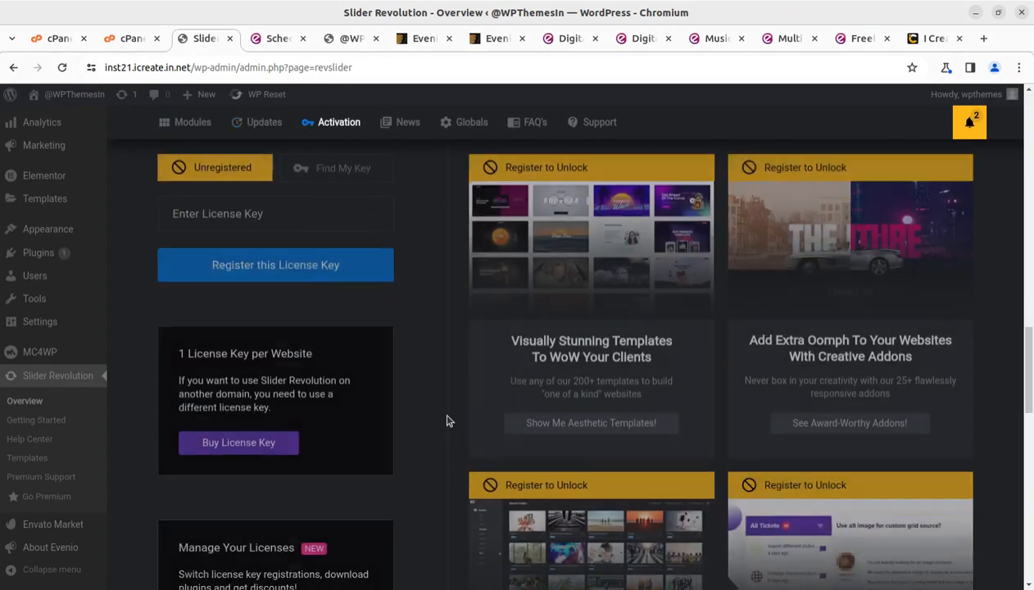
{"action": "scroll", "coordinate": [447, 421], "scroll_direction": "down", "scroll_amount": 5}
{"action": "scroll", "coordinate": [448, 420], "scroll_direction": "down", "scroll_amount": 2}
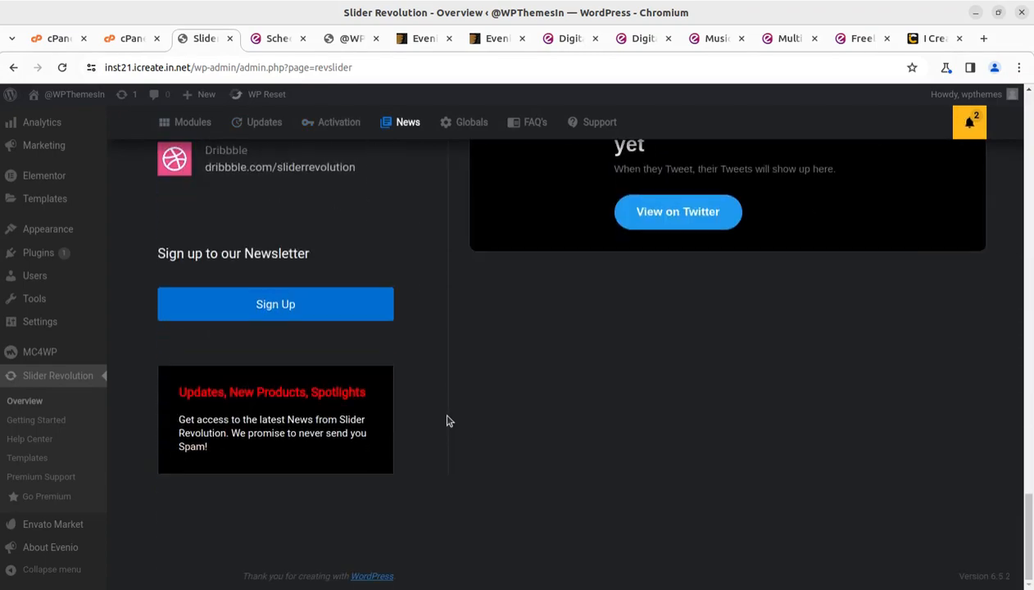
{"action": "scroll", "coordinate": [447, 421], "scroll_direction": "up", "scroll_amount": 20}
{"action": "scroll", "coordinate": [447, 421], "scroll_direction": "up", "scroll_amount": 3}
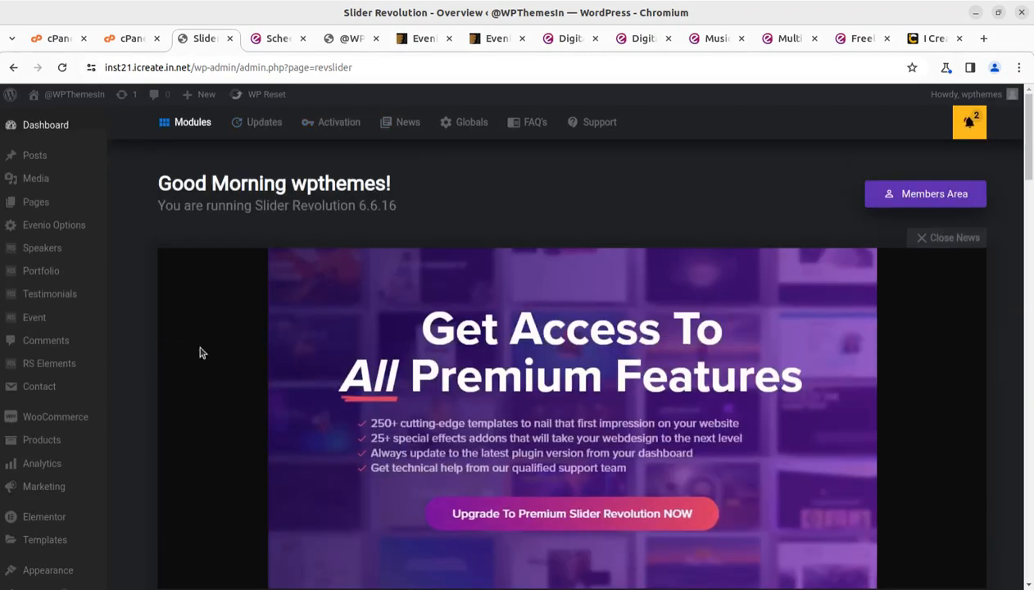
Step: Open the Digital Meetup page from the full Pages list with Elementor in a new tab and continue past the Elementor AI introduction
{"action": "mouse_move", "coordinate": [38, 205]}
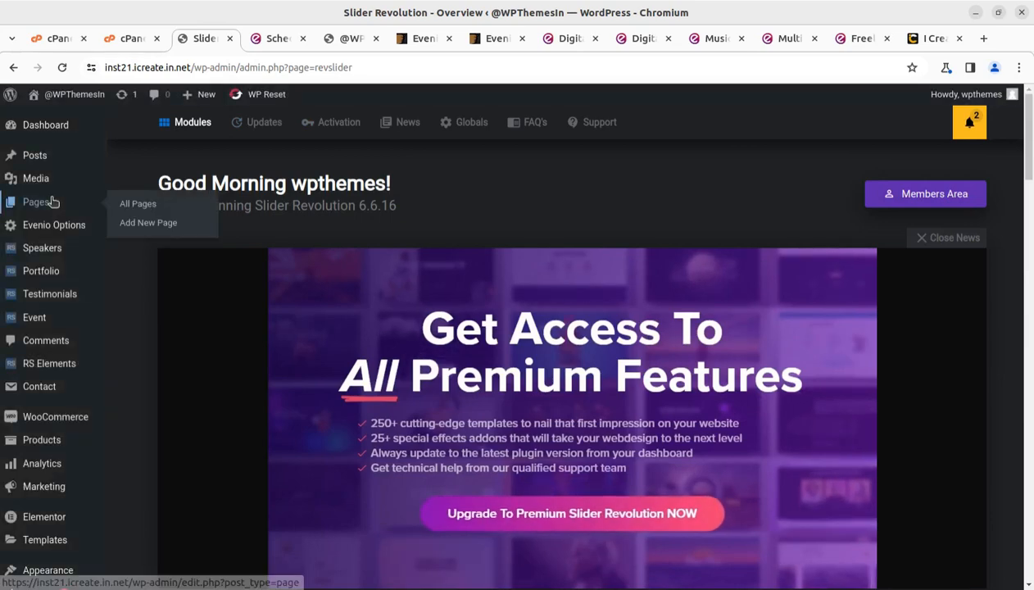
{"action": "left_click", "coordinate": [143, 204]}
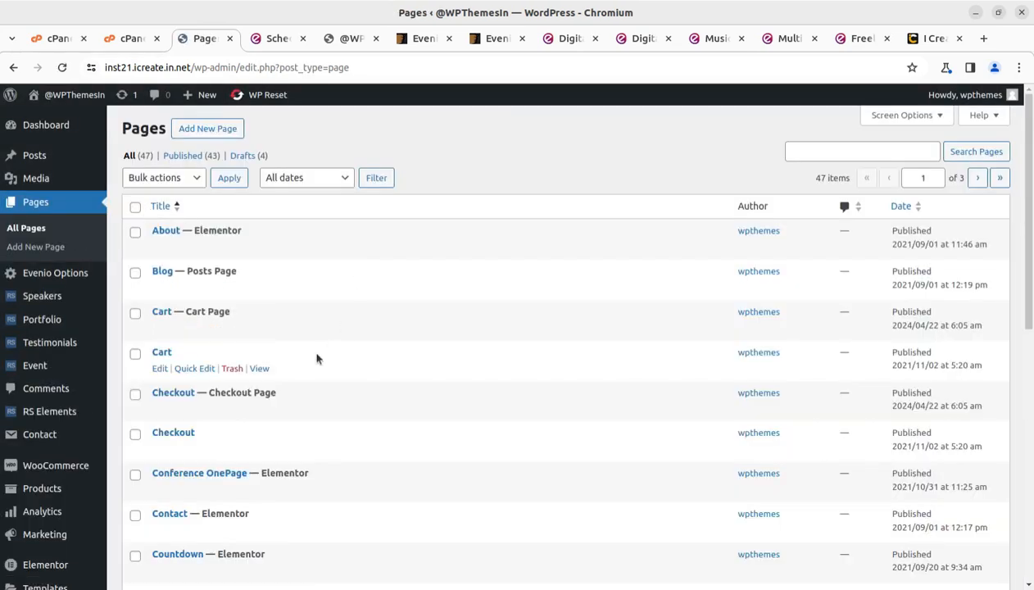
{"action": "scroll", "coordinate": [317, 357], "scroll_direction": "down", "scroll_amount": 3}
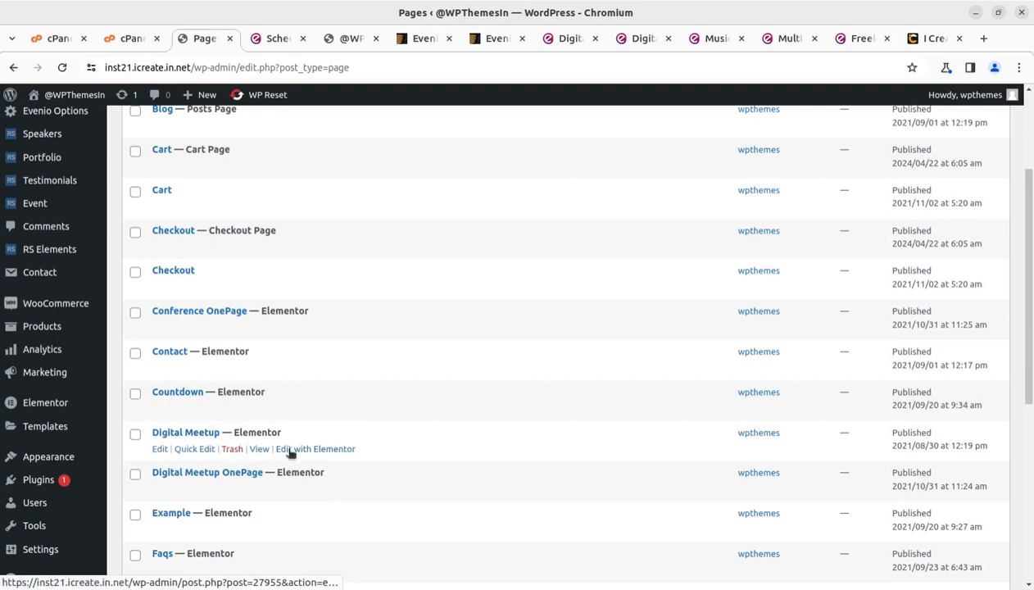
{"action": "middle_click", "coordinate": [294, 451]}
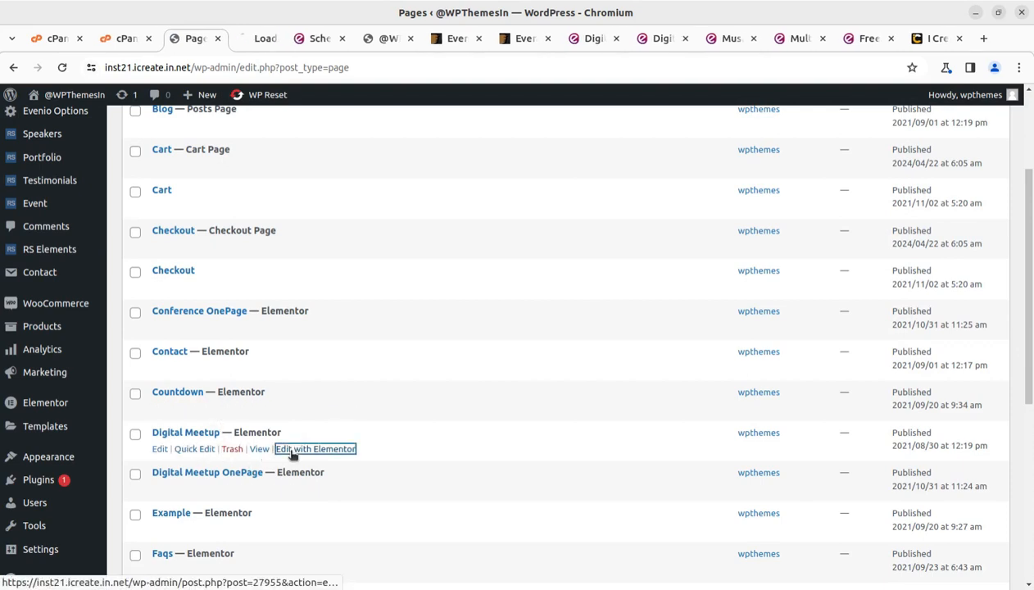
{"action": "left_click", "coordinate": [246, 41]}
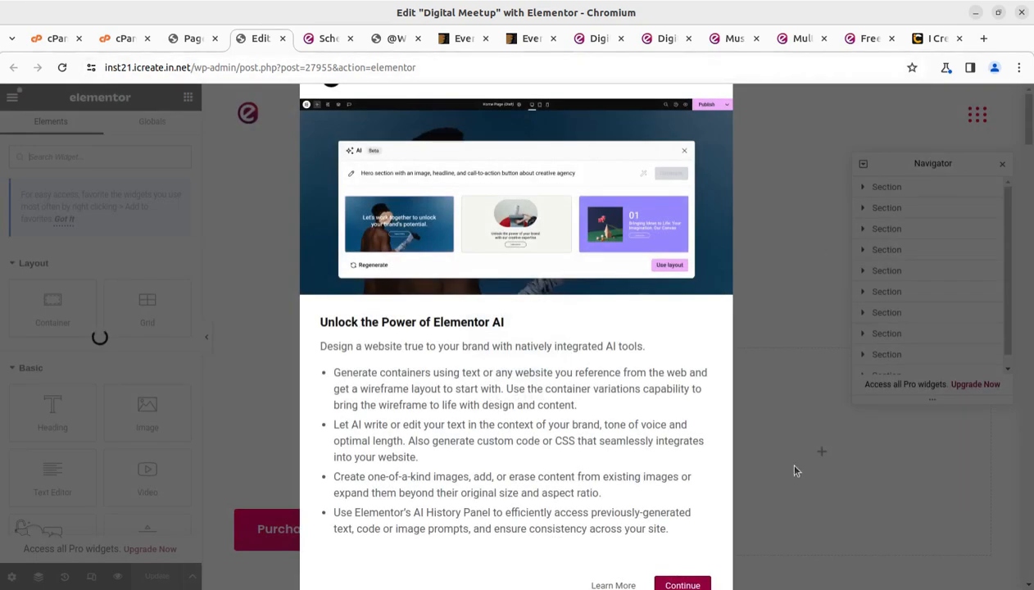
{"action": "left_click", "coordinate": [682, 584]}
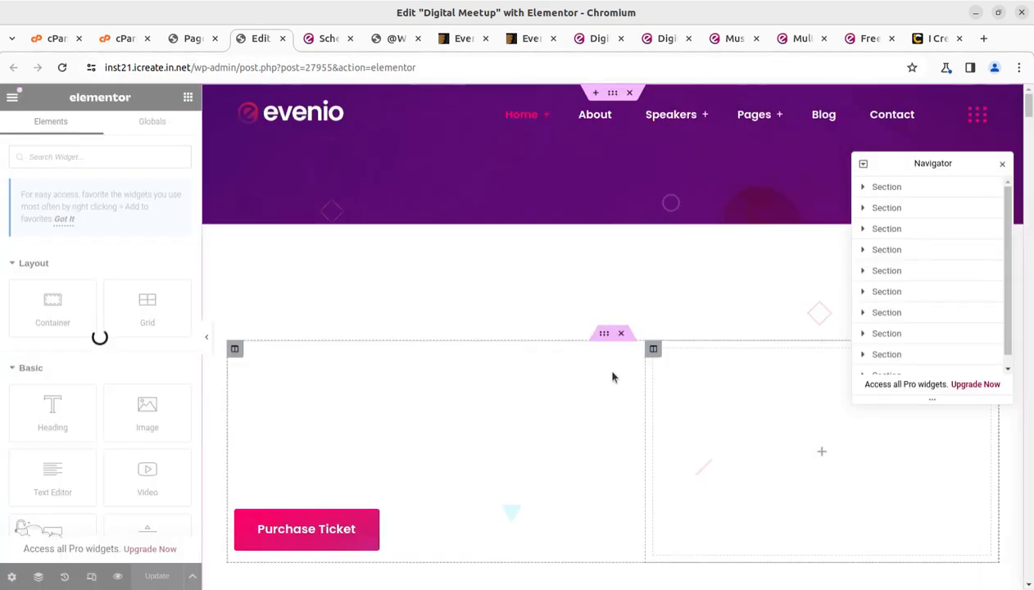
Step: Look over the Digital Meetup hero section in the Elementor editor and close the Navigator
{"action": "scroll", "coordinate": [612, 377], "scroll_direction": "down", "scroll_amount": 3}
{"action": "scroll", "coordinate": [611, 377], "scroll_direction": "up", "scroll_amount": 3}
{"action": "scroll", "coordinate": [611, 377], "scroll_direction": "down", "scroll_amount": 3}
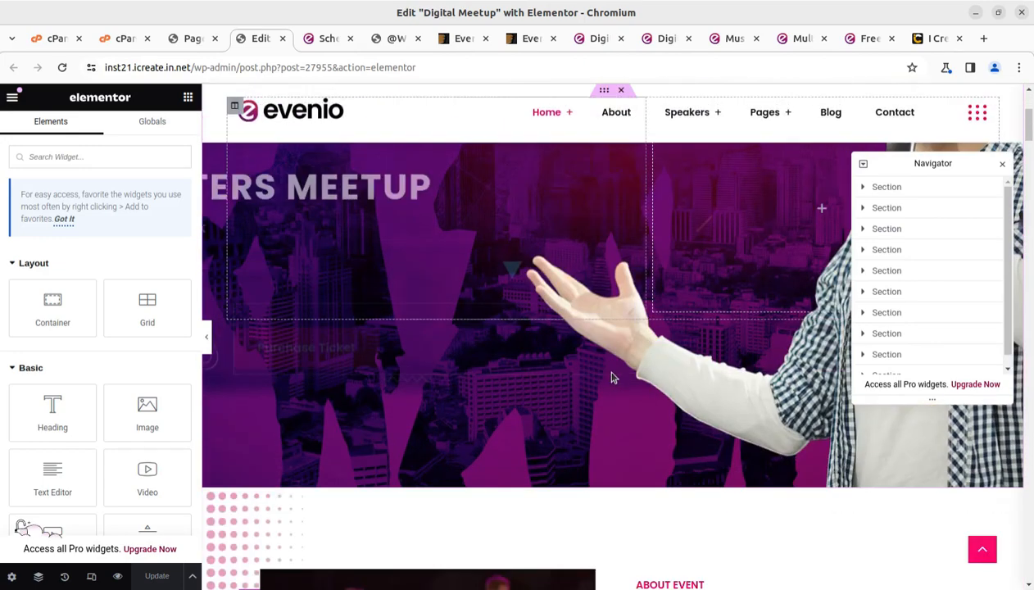
{"action": "scroll", "coordinate": [550, 361], "scroll_direction": "up", "scroll_amount": 3}
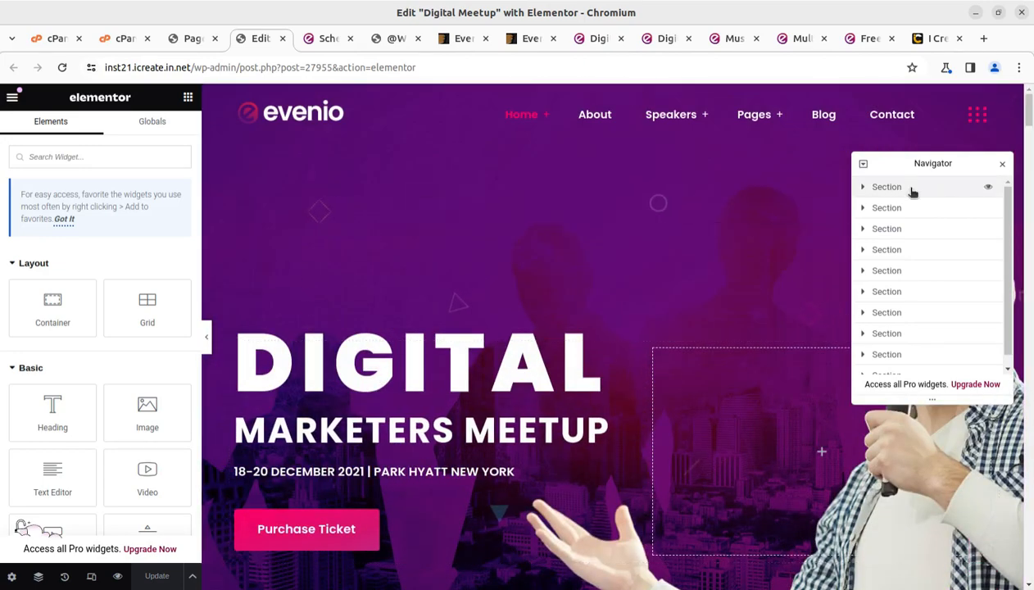
{"action": "left_click", "coordinate": [1001, 166]}
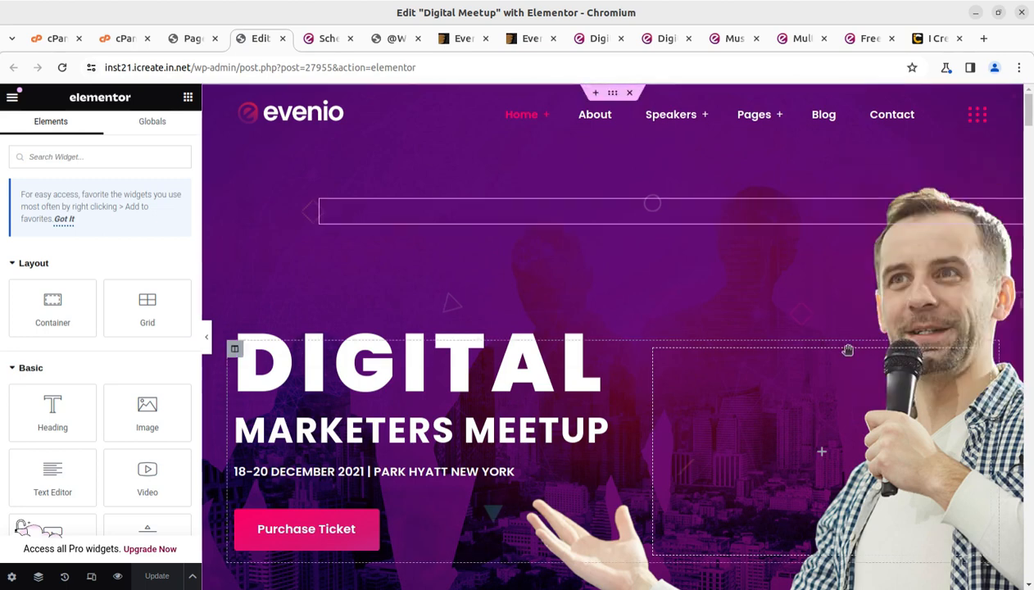
Step: Open the content settings of the hero "Digital" heading, declining the Elementor AI offer, and those of the "Welcome to Digital Marketing Meetup 2021" heading
{"action": "left_click", "coordinate": [430, 394]}
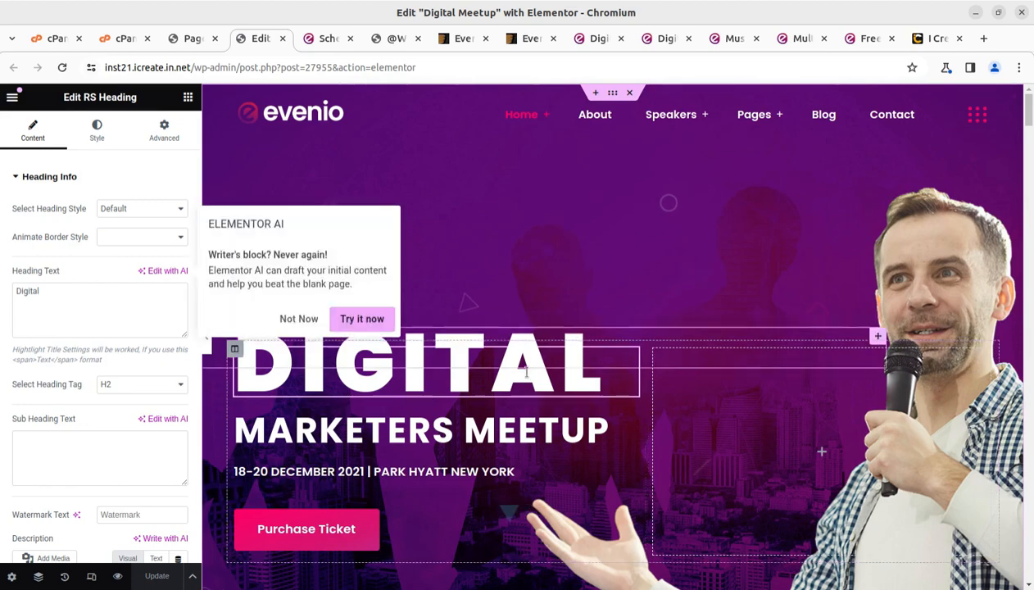
{"action": "left_click", "coordinate": [298, 319]}
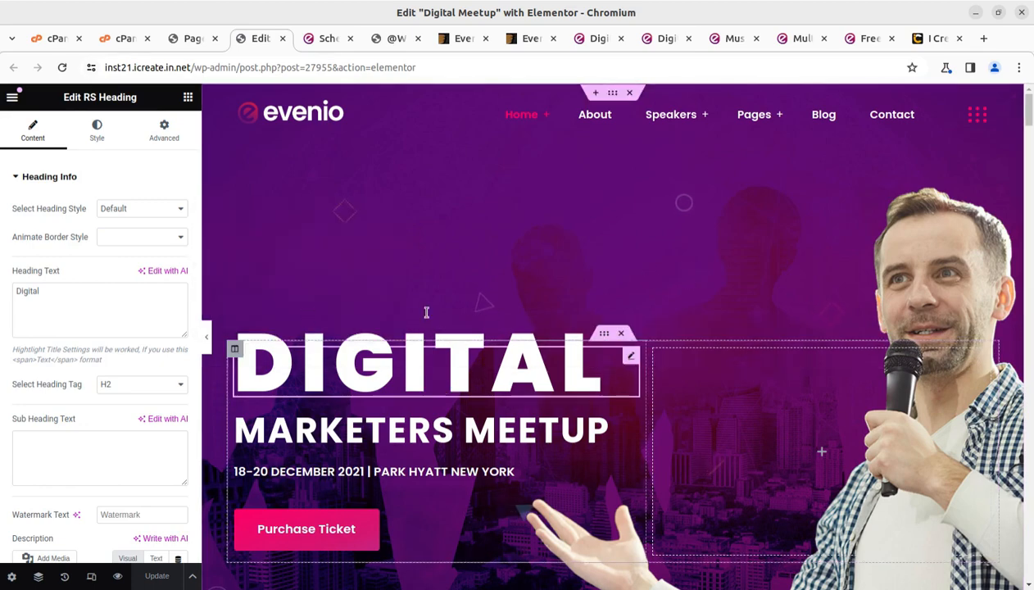
{"action": "scroll", "coordinate": [551, 348], "scroll_direction": "down", "scroll_amount": 2}
{"action": "scroll", "coordinate": [552, 348], "scroll_direction": "down", "scroll_amount": 3}
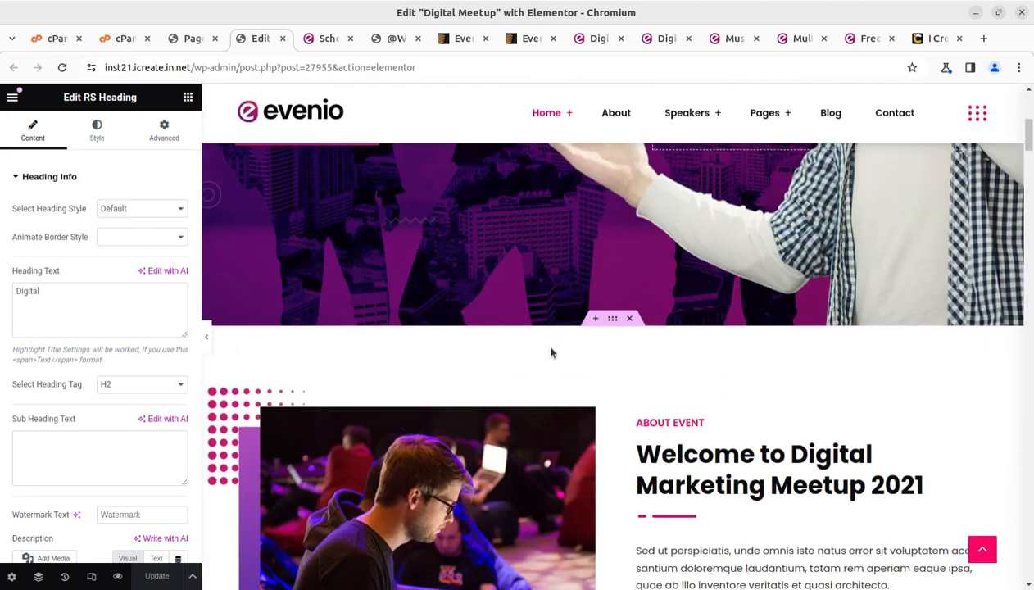
{"action": "left_click", "coordinate": [736, 459]}
{"action": "scroll", "coordinate": [456, 466], "scroll_direction": "down", "scroll_amount": 5}
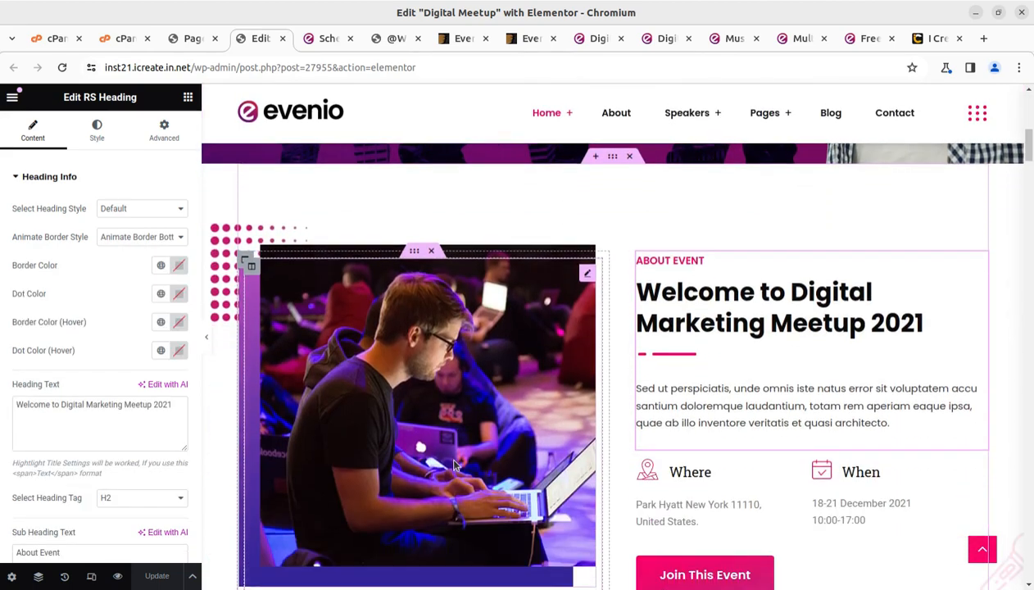
Step: Examine the event counters and the Why Join Evenio section of the Digital Meetup page
{"action": "scroll", "coordinate": [456, 466], "scroll_direction": "down", "scroll_amount": 4}
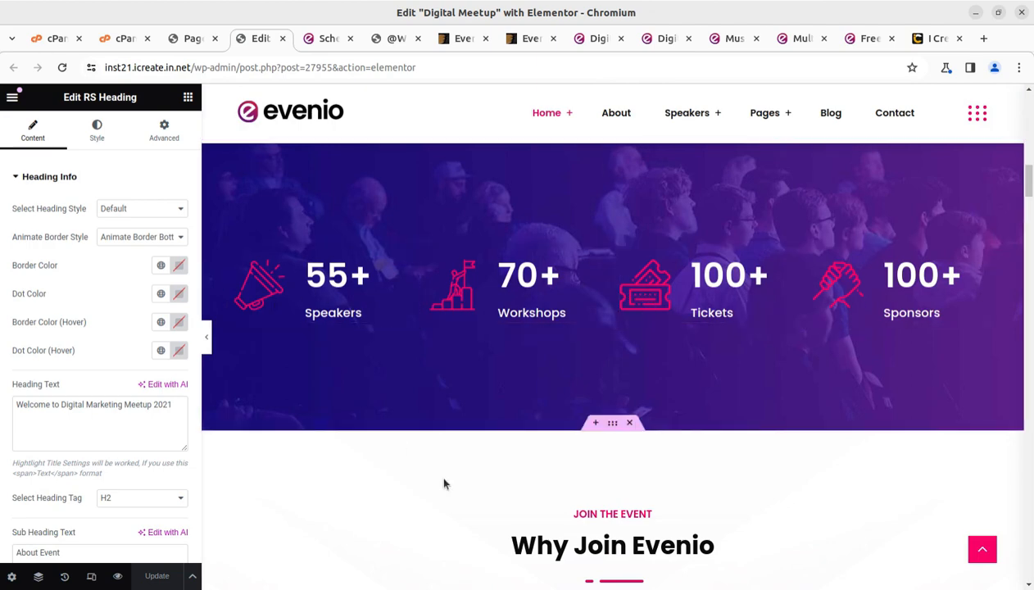
{"action": "scroll", "coordinate": [446, 485], "scroll_direction": "down", "scroll_amount": 3}
{"action": "scroll", "coordinate": [445, 485], "scroll_direction": "down", "scroll_amount": 2}
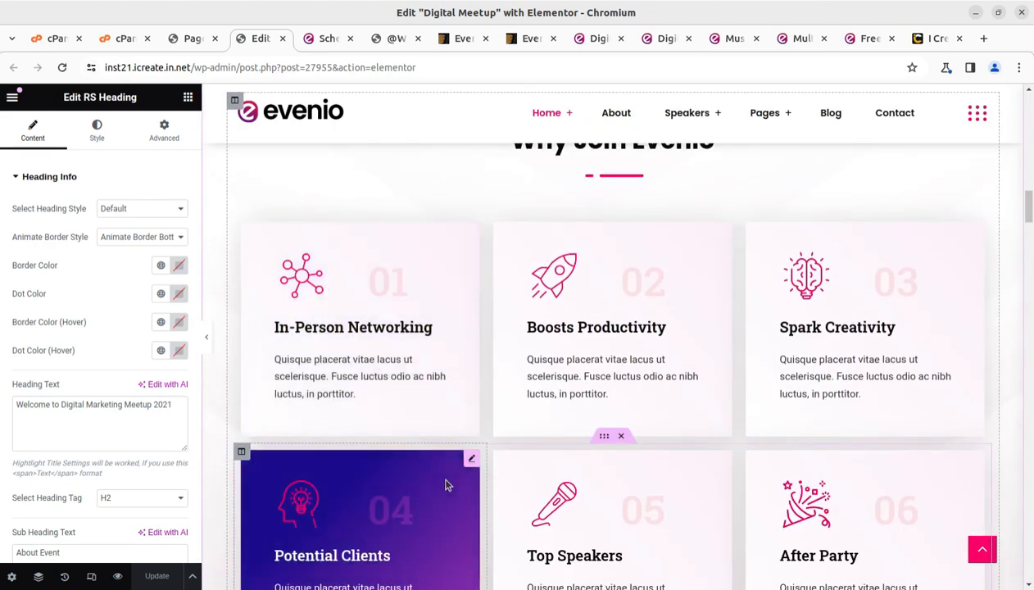
Step: View the i-Create website and the Evenio listing on ThemeForest, and return to the Elementor editor
{"action": "left_click", "coordinate": [932, 41]}
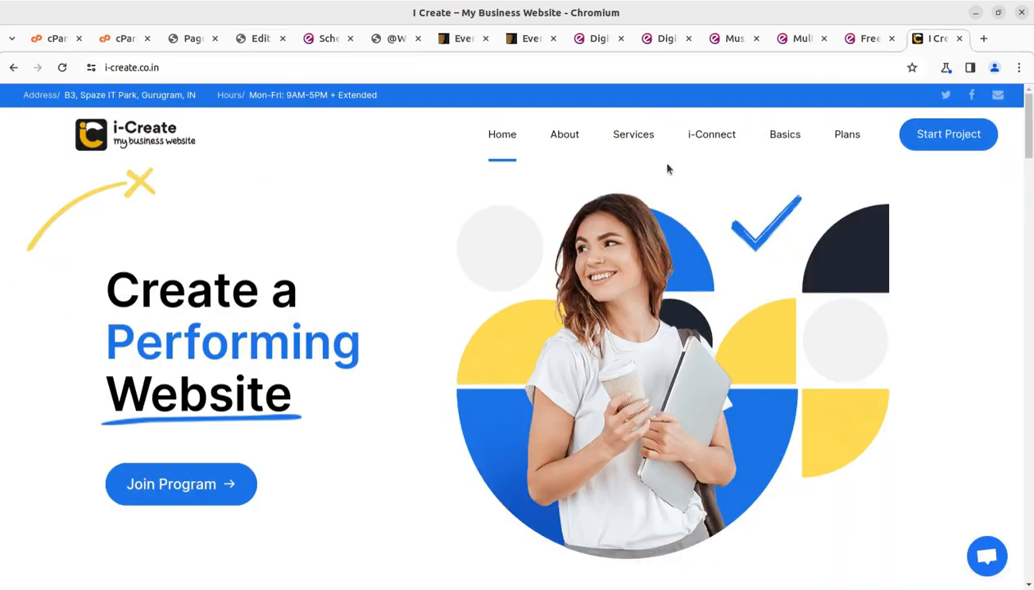
{"action": "left_click", "coordinate": [459, 47]}
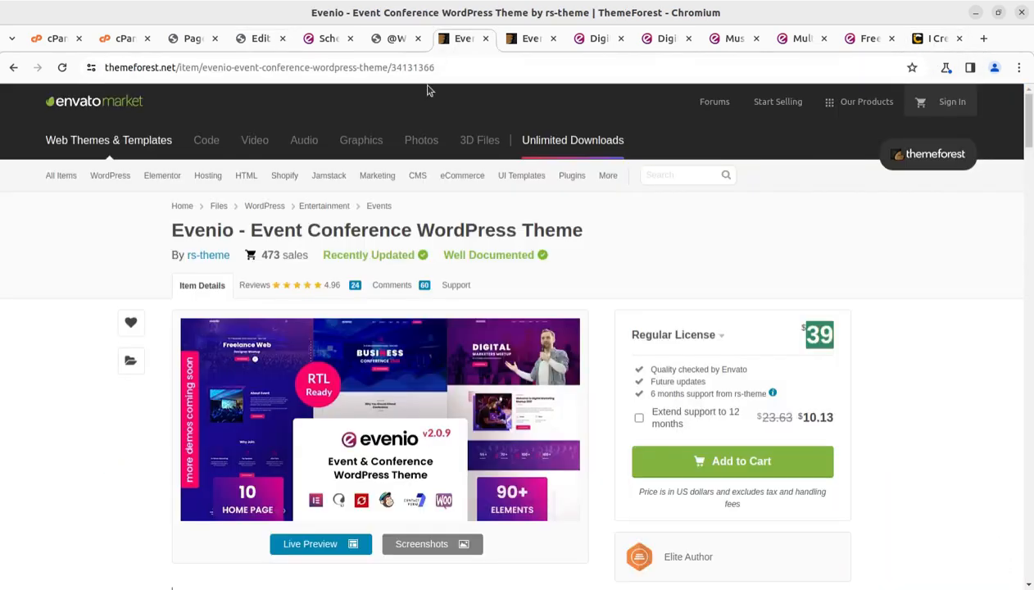
{"action": "left_click", "coordinate": [258, 39]}
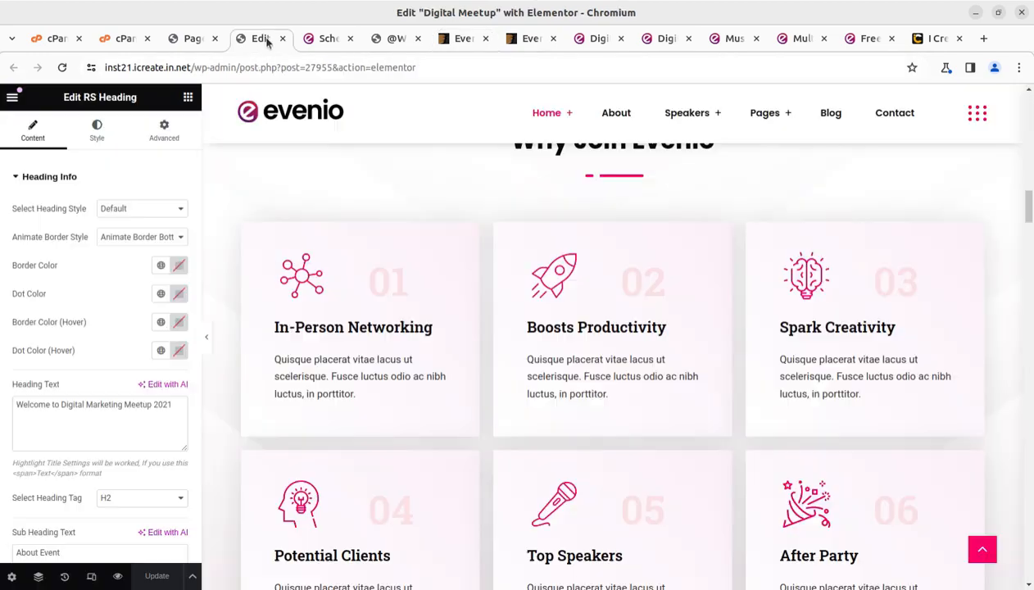
Step: Examine the Digital Meetup page's welcome, Why Join Evenio, daily schedule and Event Speakers sections in the editor
{"action": "scroll", "coordinate": [405, 348], "scroll_direction": "down", "scroll_amount": 1}
{"action": "scroll", "coordinate": [410, 355], "scroll_direction": "down", "scroll_amount": 3}
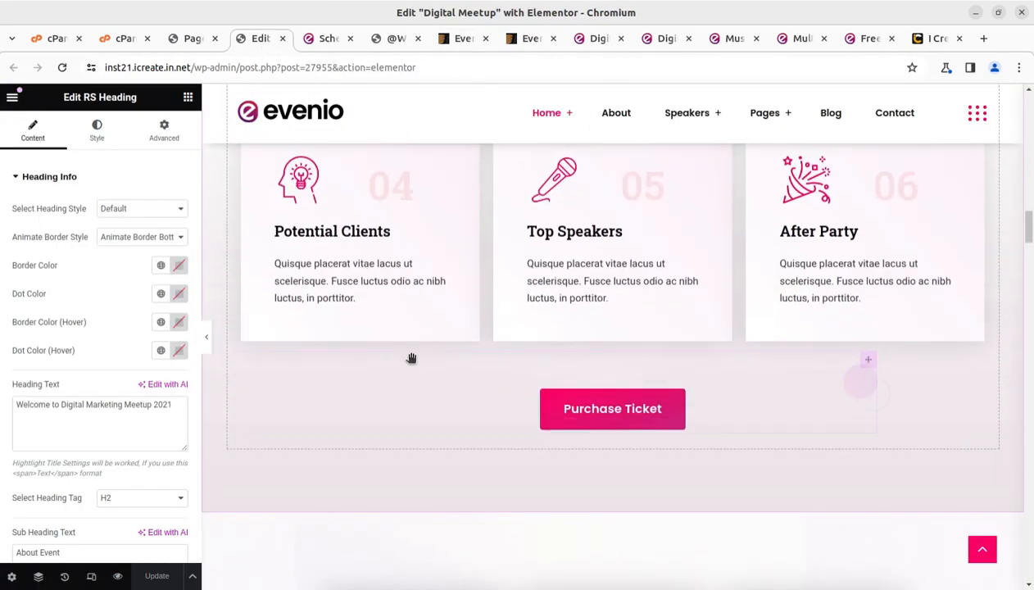
{"action": "scroll", "coordinate": [411, 355], "scroll_direction": "up", "scroll_amount": 8}
{"action": "scroll", "coordinate": [410, 355], "scroll_direction": "up", "scroll_amount": 4}
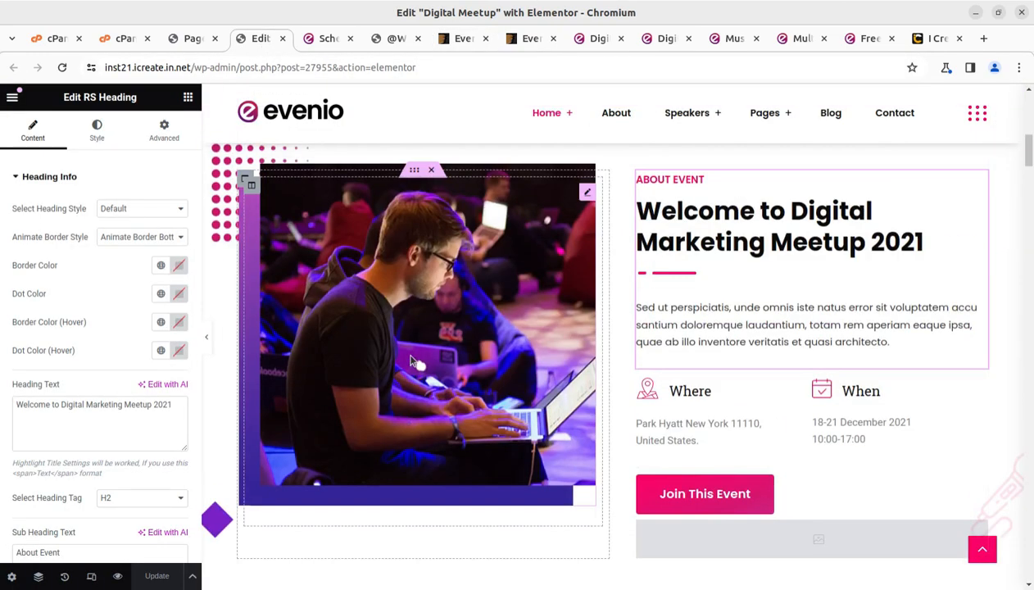
{"action": "scroll", "coordinate": [412, 361], "scroll_direction": "down", "scroll_amount": 10}
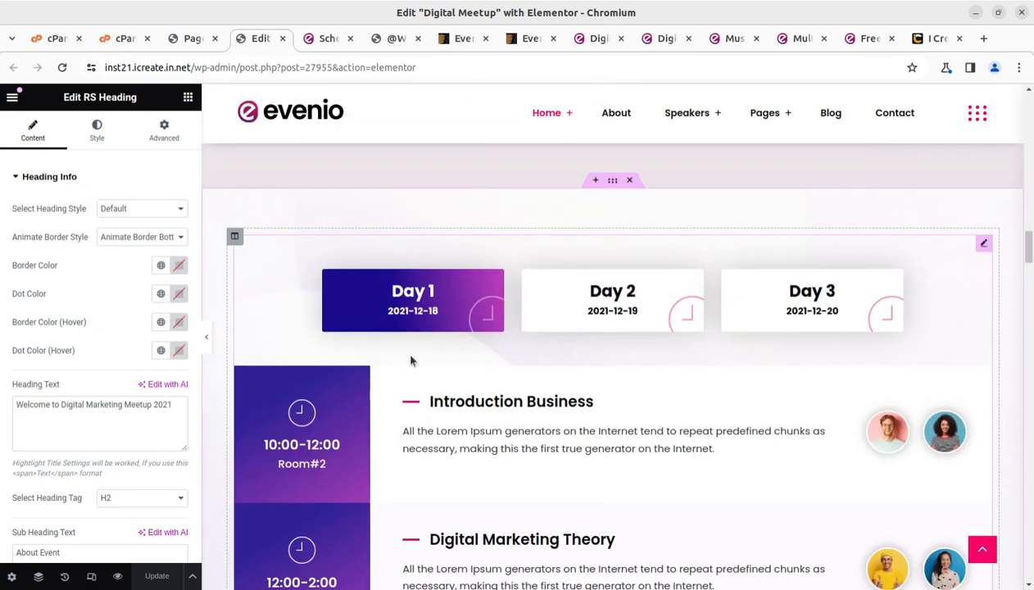
{"action": "scroll", "coordinate": [412, 361], "scroll_direction": "down", "scroll_amount": 2}
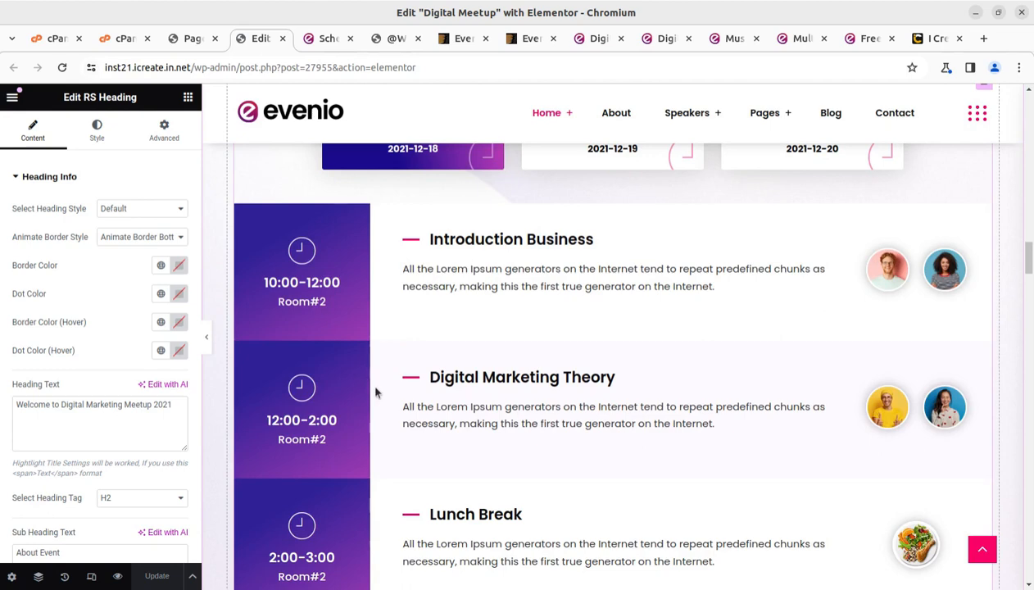
{"action": "scroll", "coordinate": [376, 392], "scroll_direction": "down", "scroll_amount": 9}
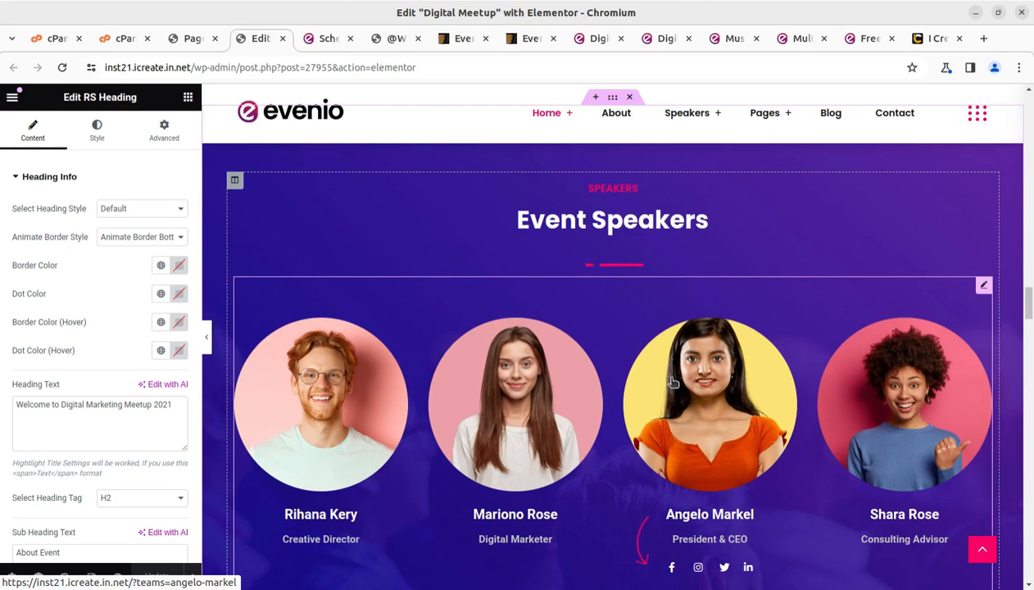
{"action": "scroll", "coordinate": [605, 436], "scroll_direction": "down", "scroll_amount": 8}
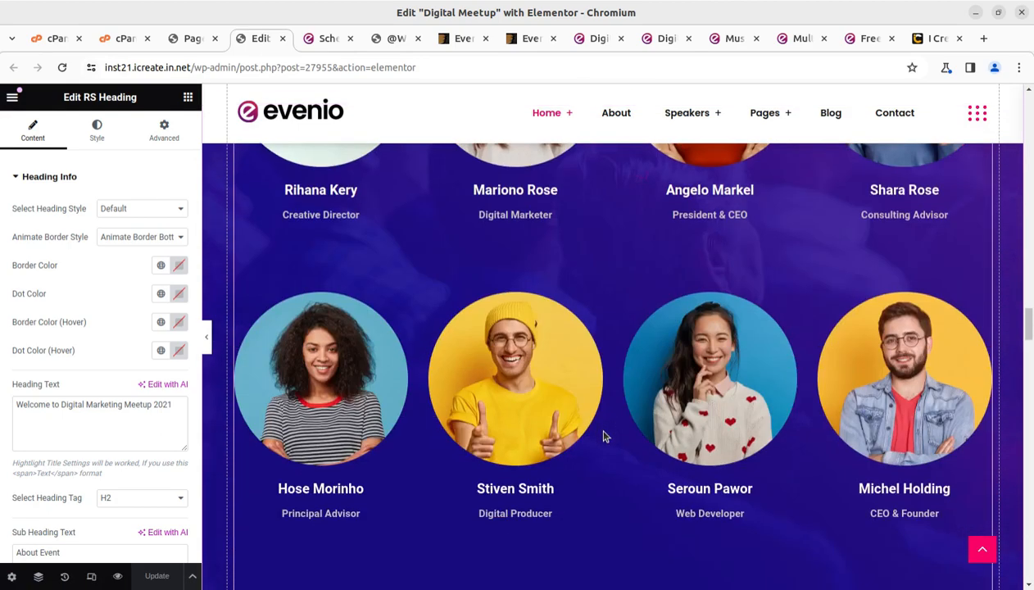
{"action": "scroll", "coordinate": [605, 436], "scroll_direction": "up", "scroll_amount": 10}
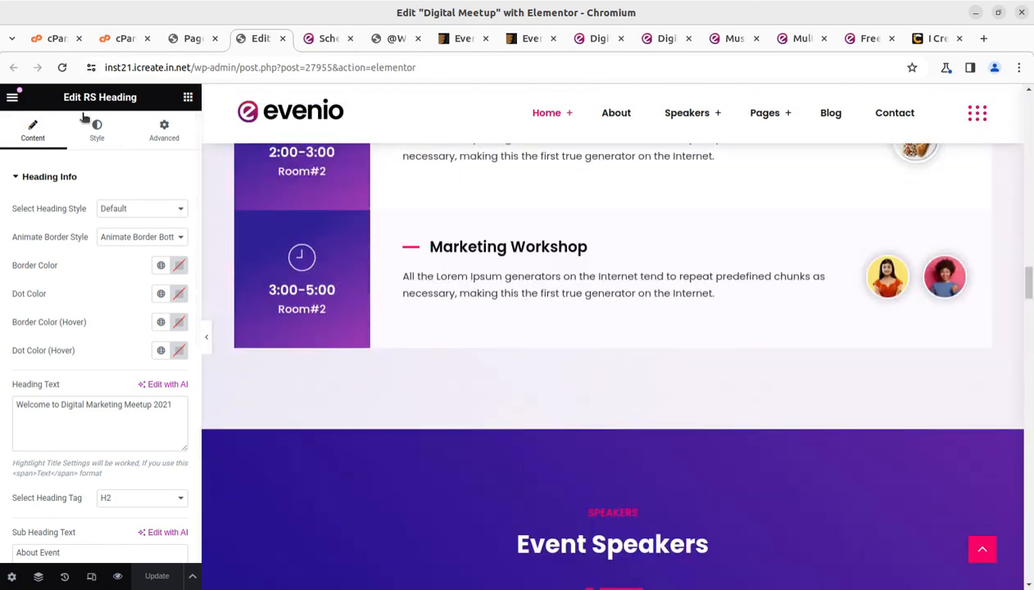
Step: Leave the Elementor editor to view the live Digital Meetup page and compare it with the vendor's Digital Meetup demo
{"action": "left_click", "coordinate": [14, 97]}
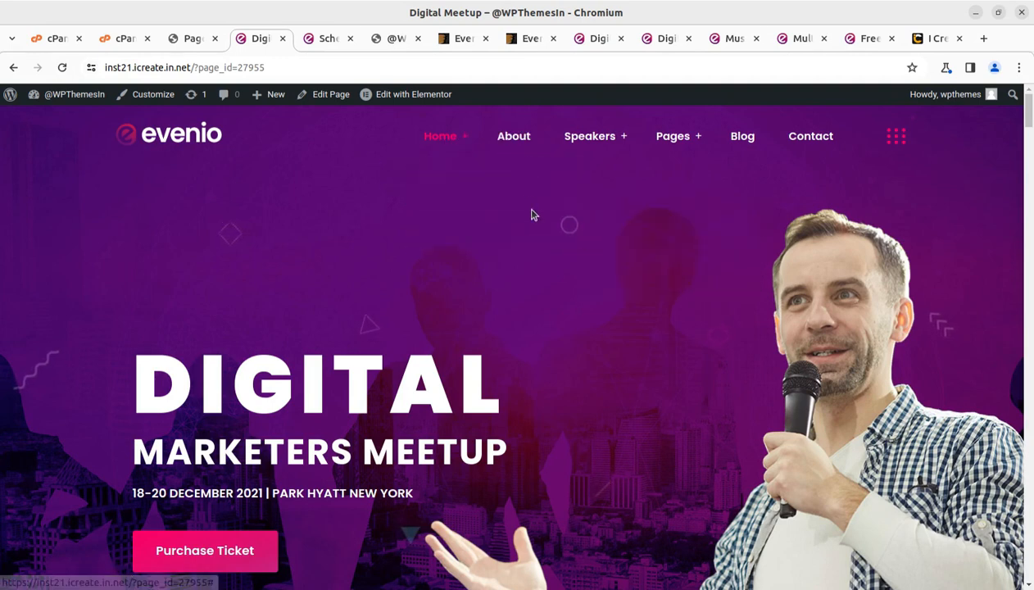
{"action": "mouse_move", "coordinate": [459, 155]}
{"action": "mouse_move", "coordinate": [461, 191]}
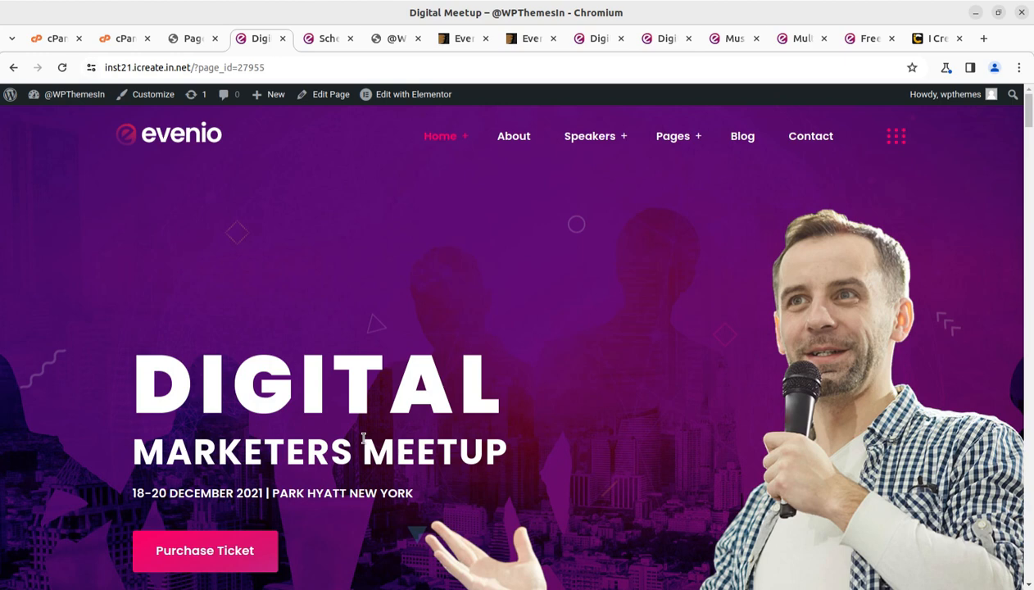
{"action": "left_click", "coordinate": [594, 41]}
{"action": "left_click", "coordinate": [648, 43]}
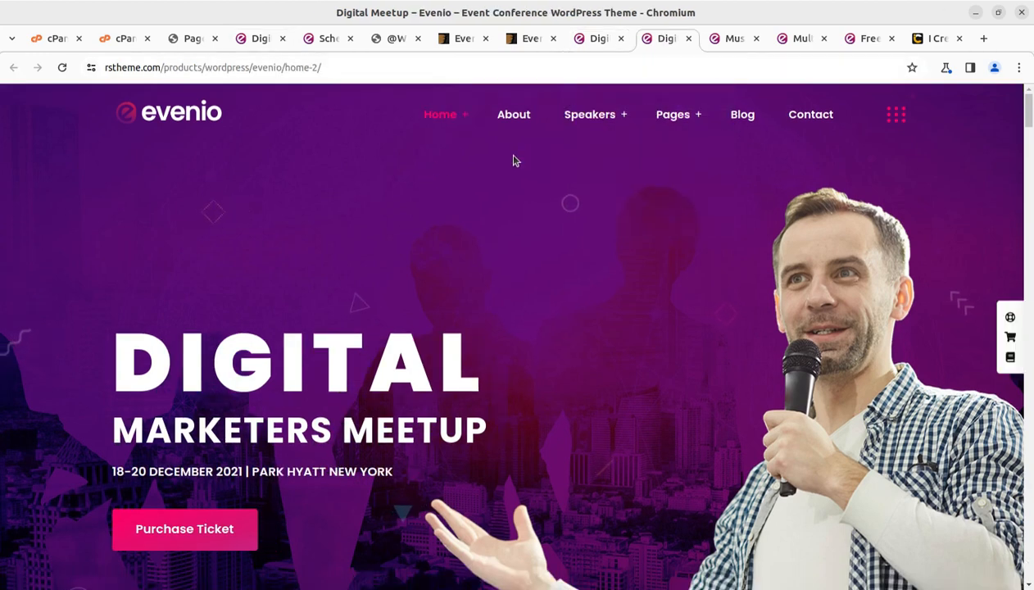